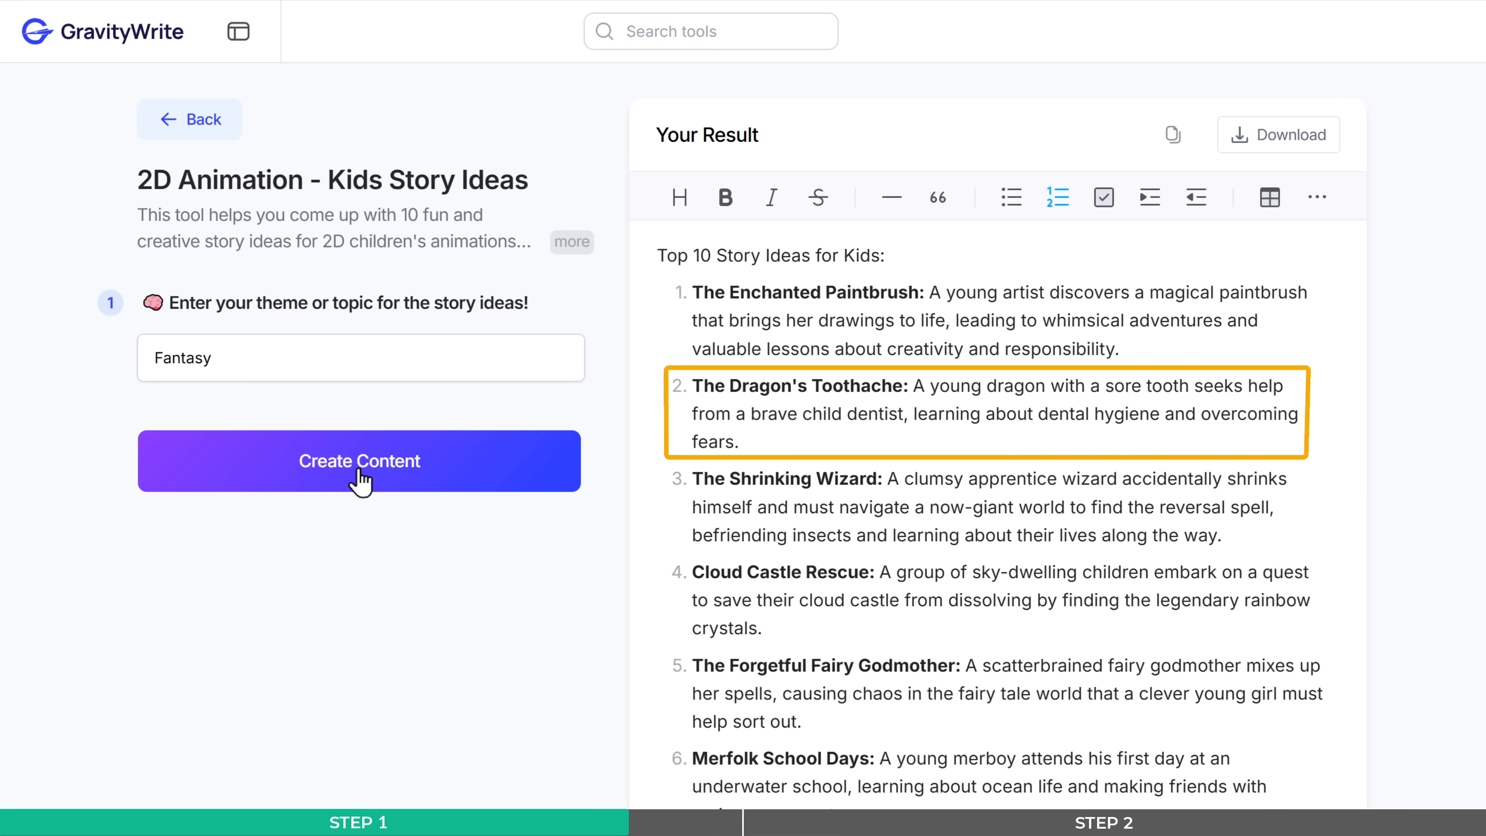
- Copy the description of the second story idea, The Dragon's Toothache, from the generated results
{"action": "left_click_drag", "start_coordinate": [913, 386], "coordinate": [740, 442]}
{"action": "right_click", "coordinate": [740, 442]}
{"action": "left_click", "coordinate": [807, 581]}
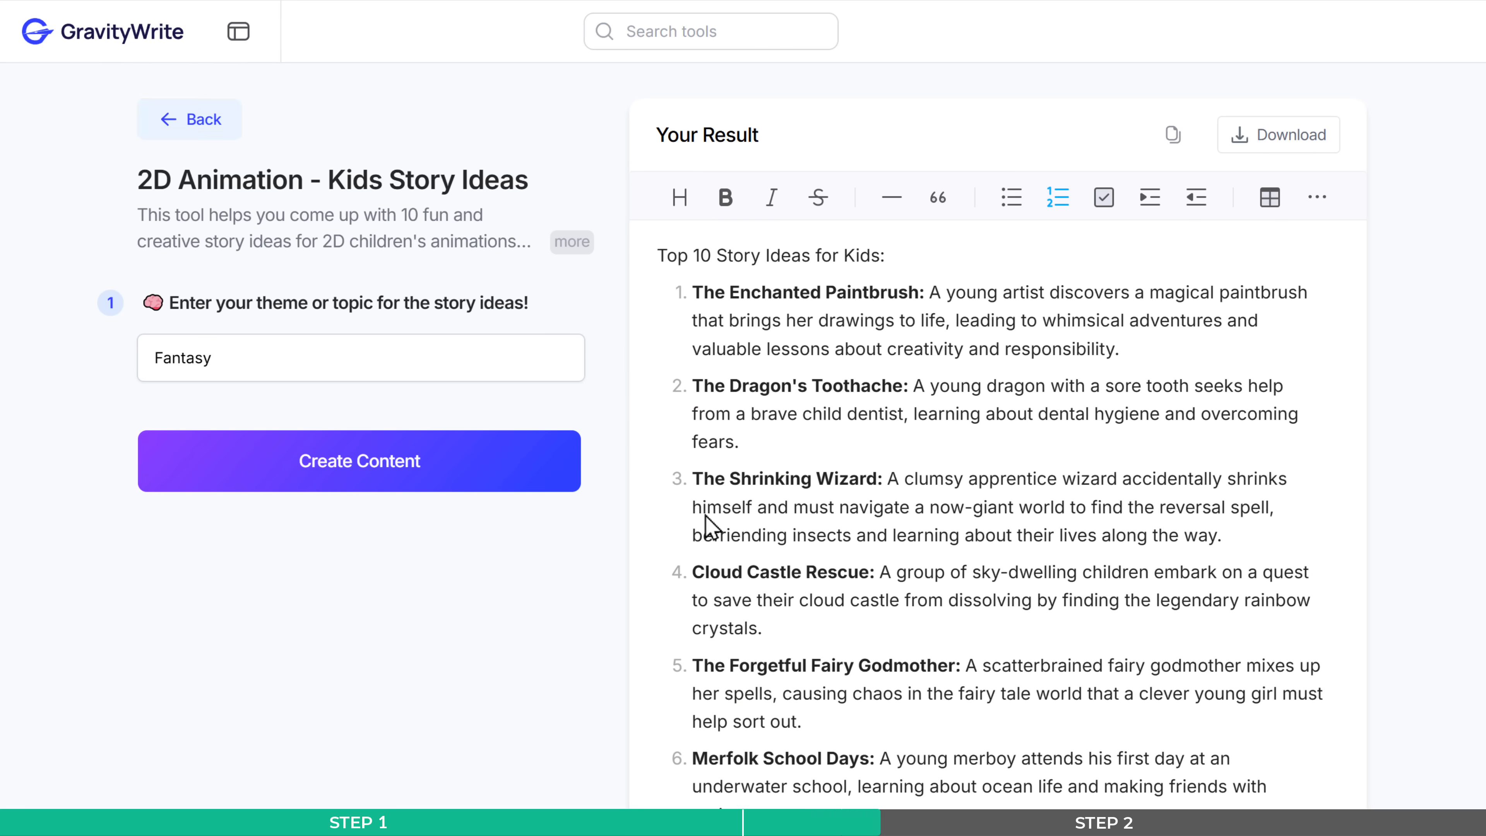
- Generate a full story from the copied dragon toothache idea with the 2D Animation - Story Generator tool
{"action": "left_click", "coordinate": [199, 120]}
{"action": "scroll", "coordinate": [208, 150], "scroll_direction": "down", "scroll_amount": 5}
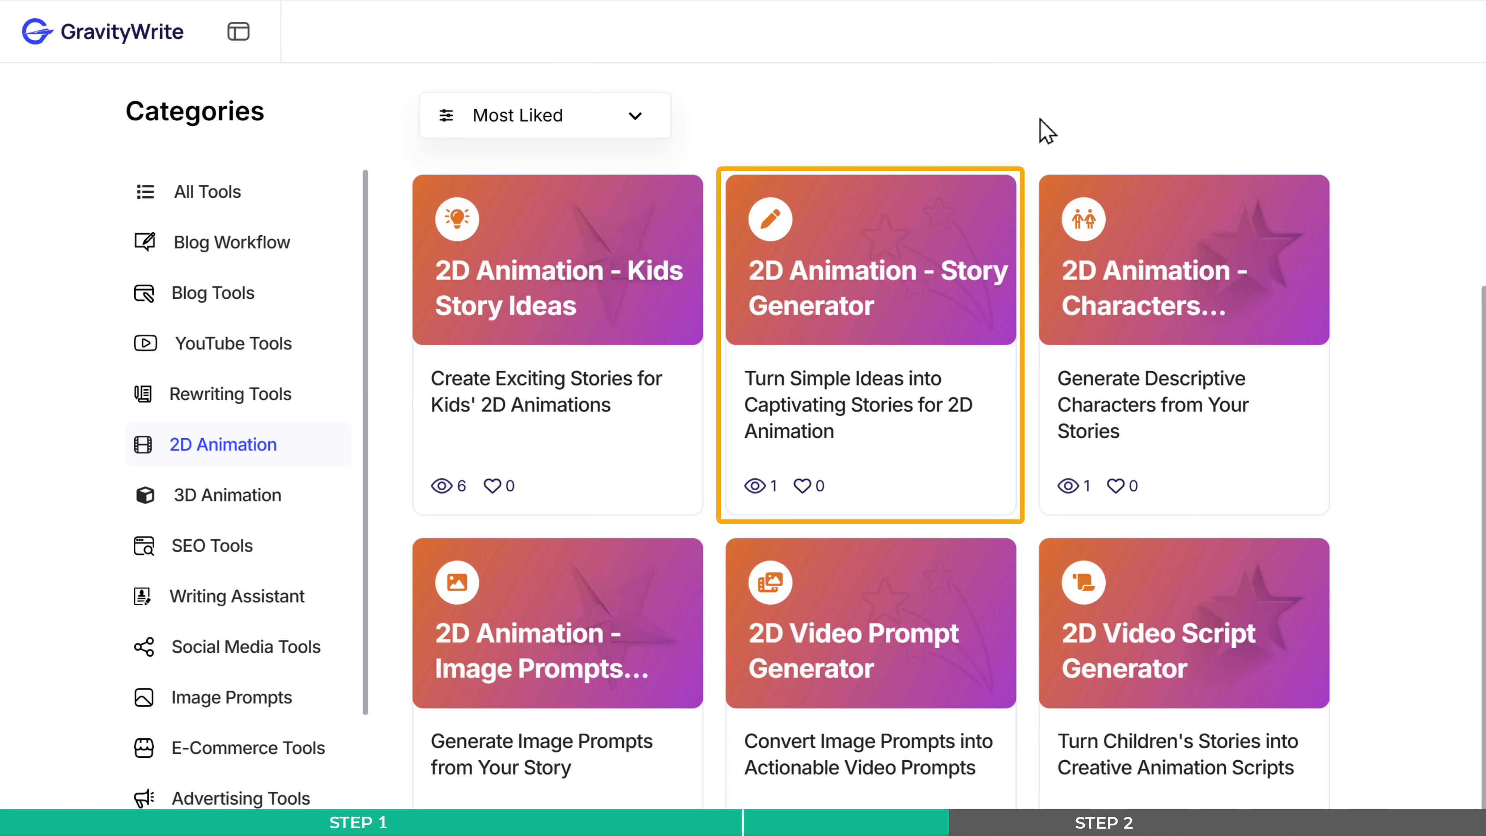
{"action": "left_click", "coordinate": [845, 308]}
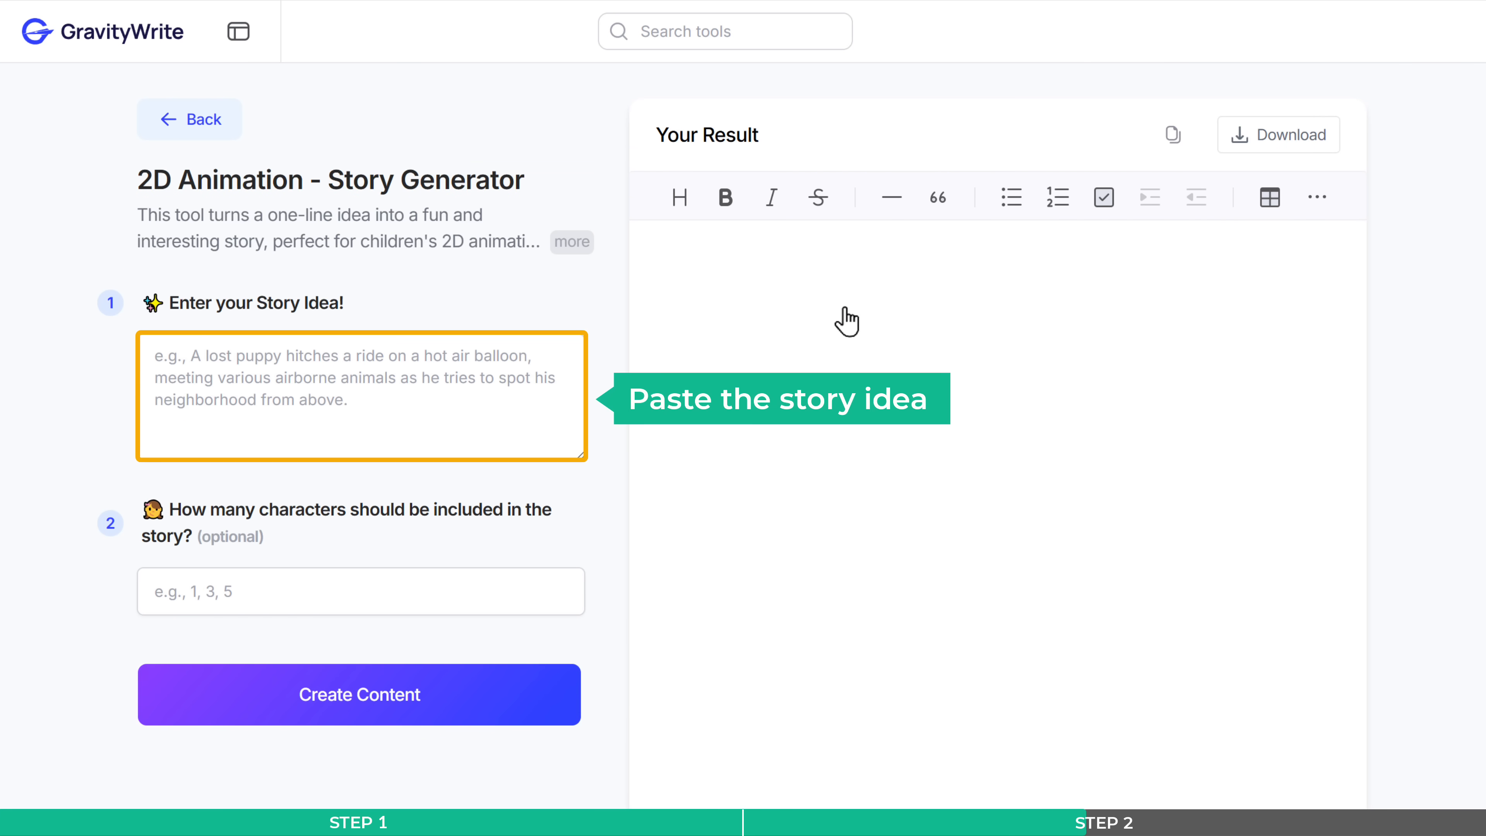
{"action": "right_click", "coordinate": [352, 399]}
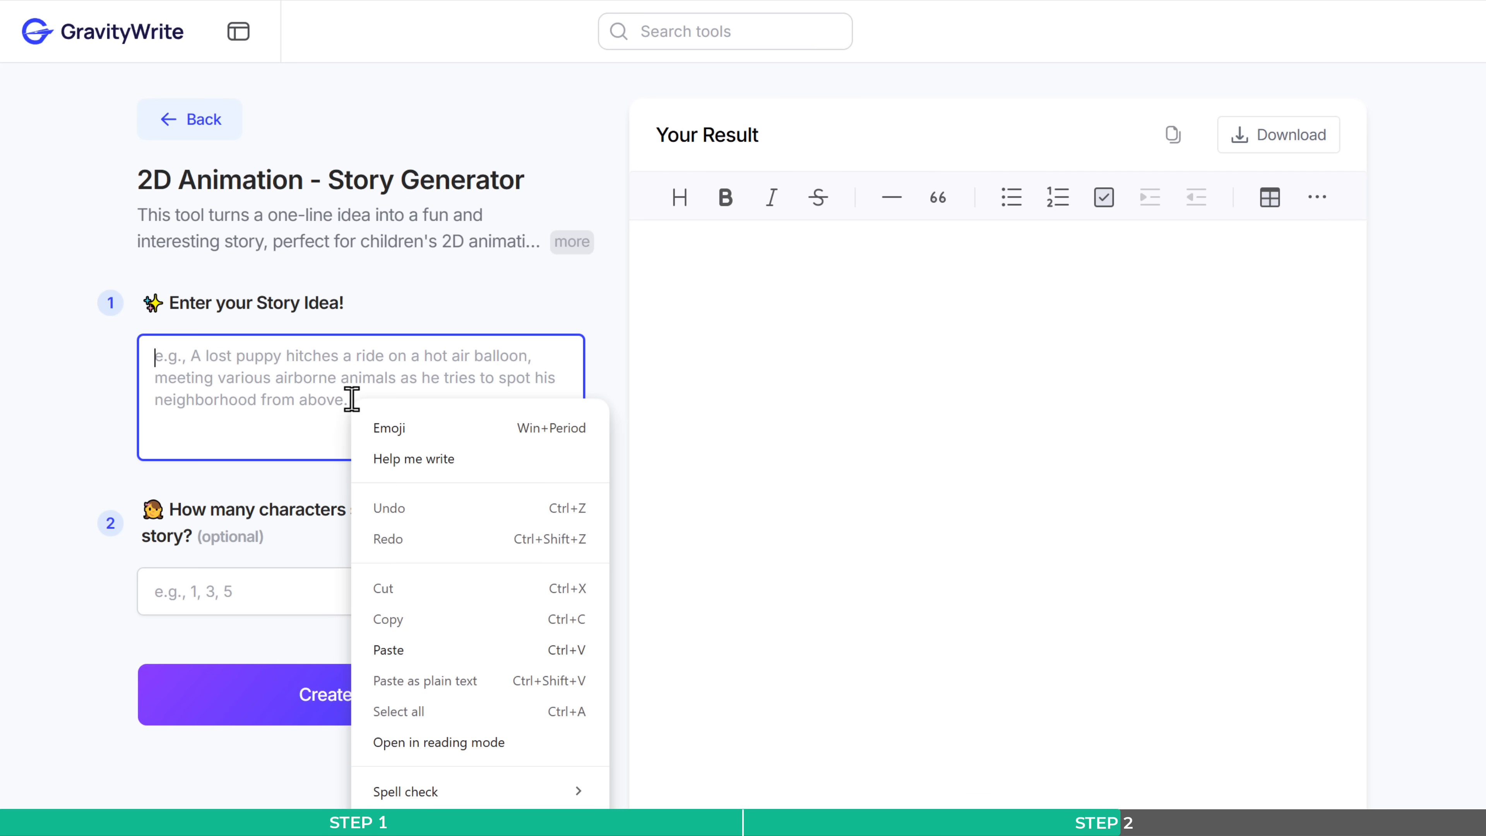
{"action": "left_click", "coordinate": [427, 649]}
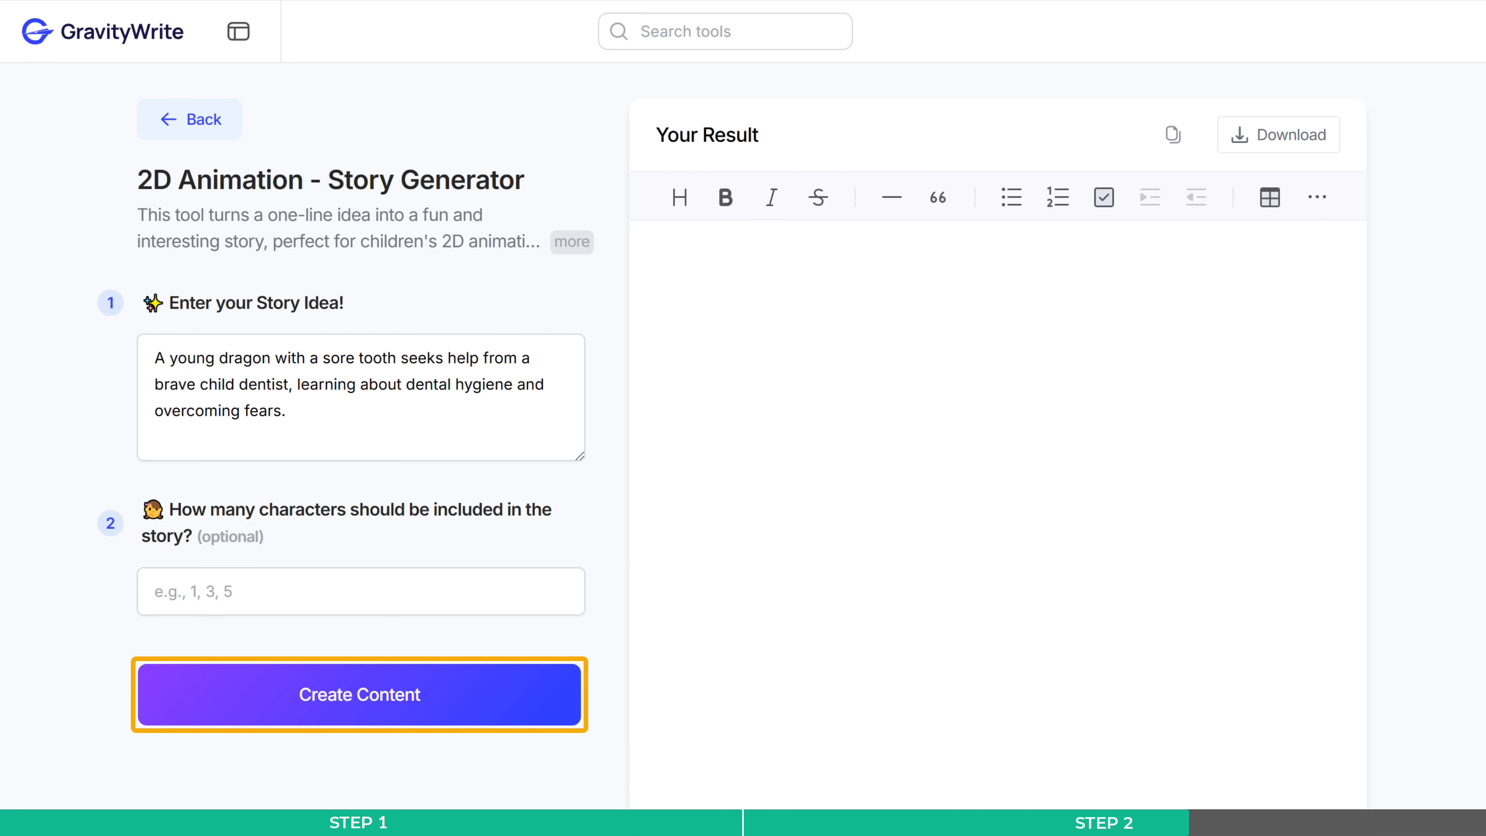
{"action": "left_click", "coordinate": [367, 707]}
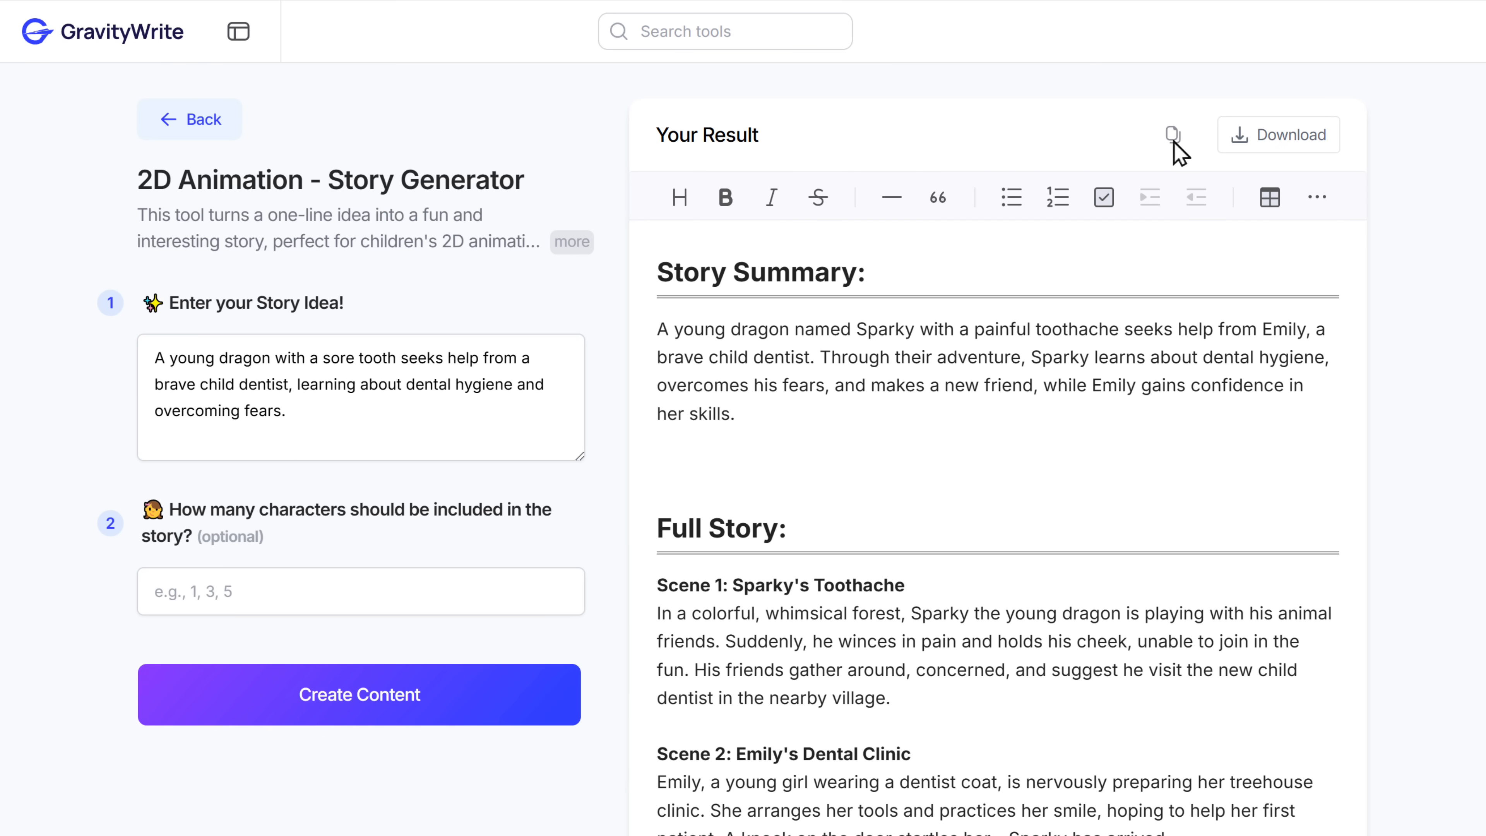
- Open the Storybook Image Creator under AI Image Generator and start a new set of storybook images
{"action": "left_click", "coordinate": [238, 32]}
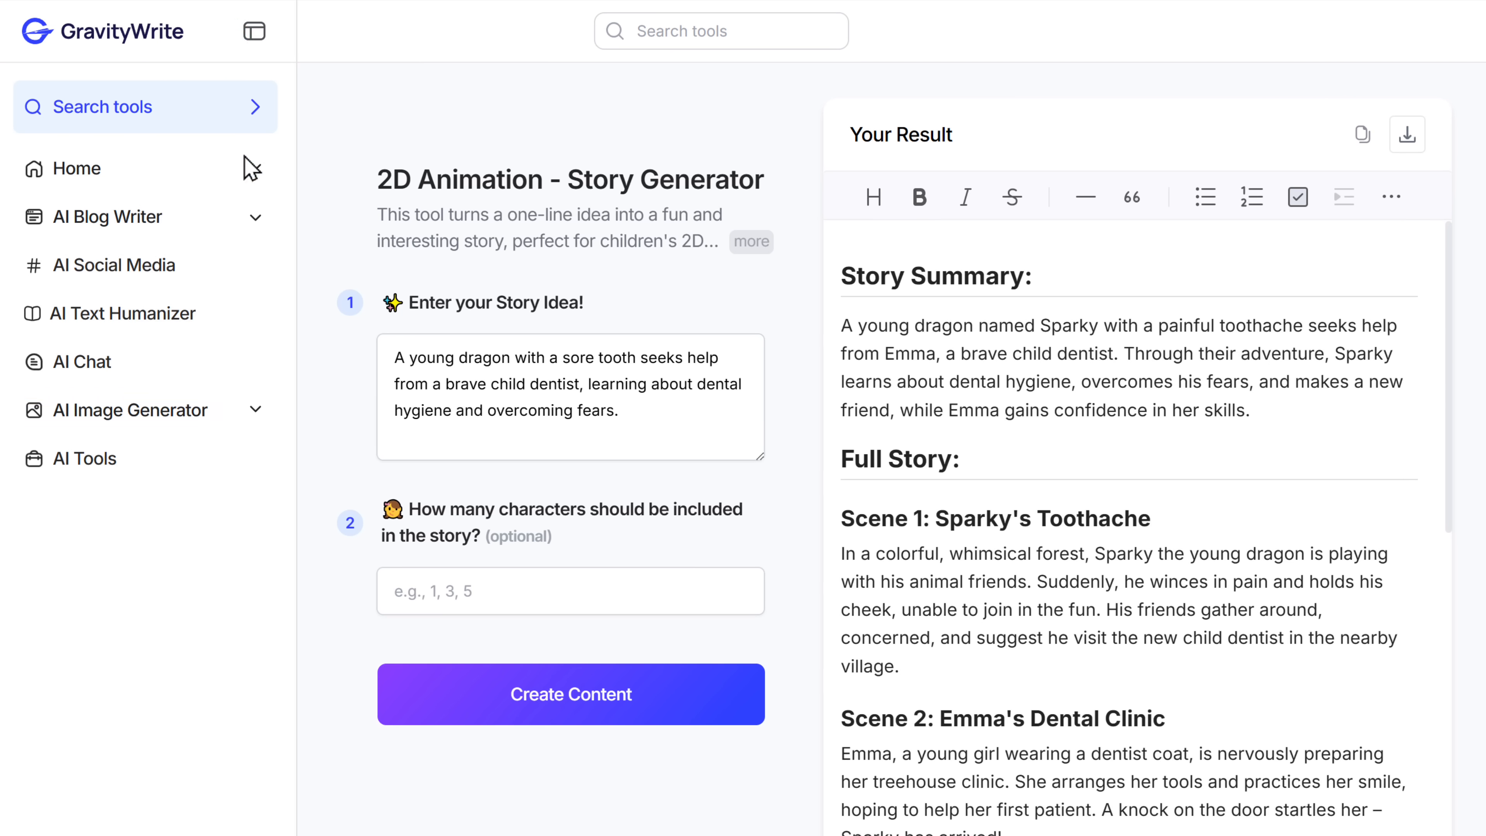
{"action": "left_click", "coordinate": [255, 412]}
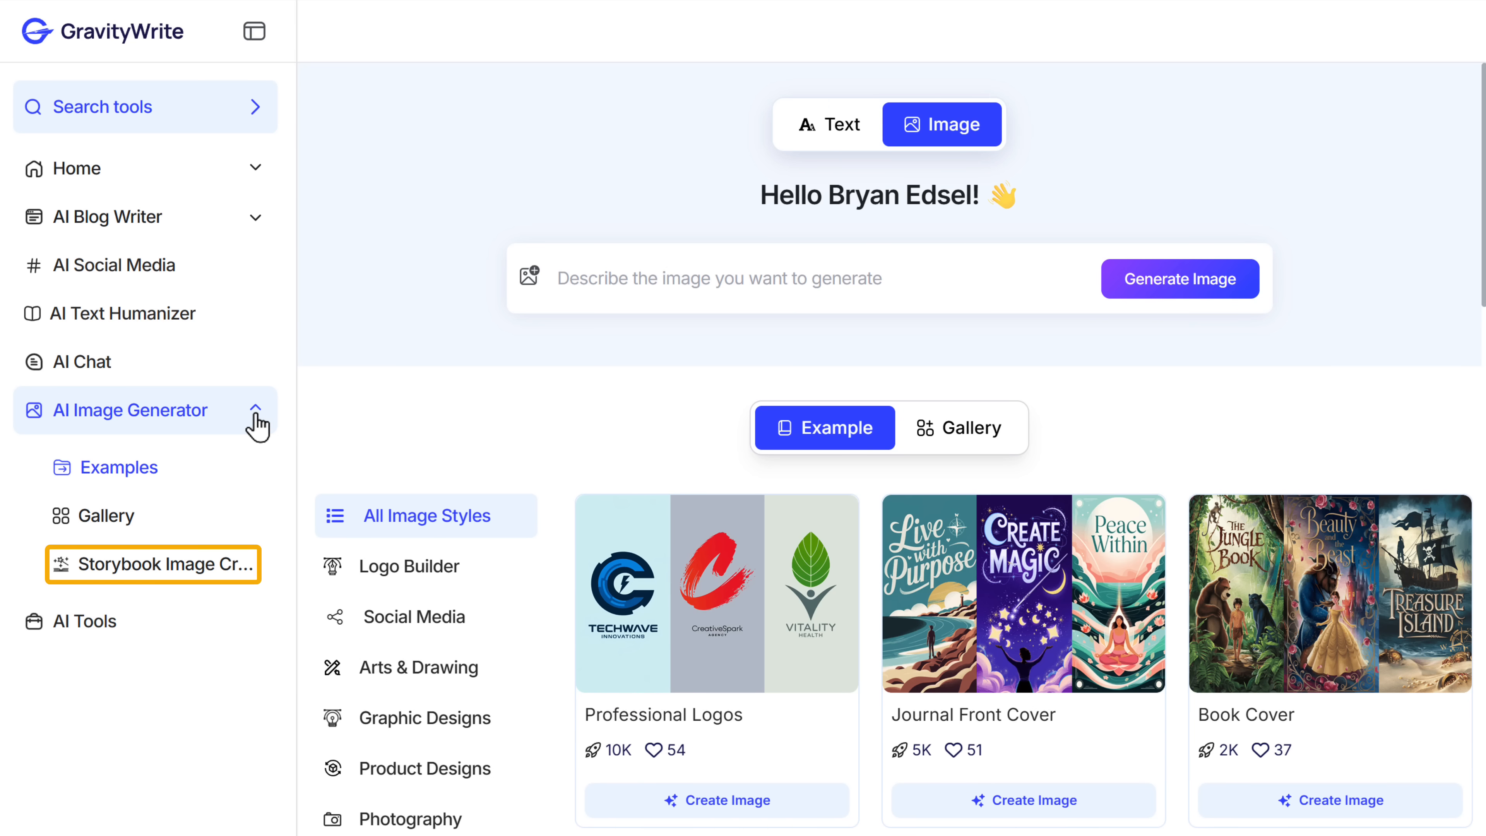
{"action": "left_click", "coordinate": [174, 580]}
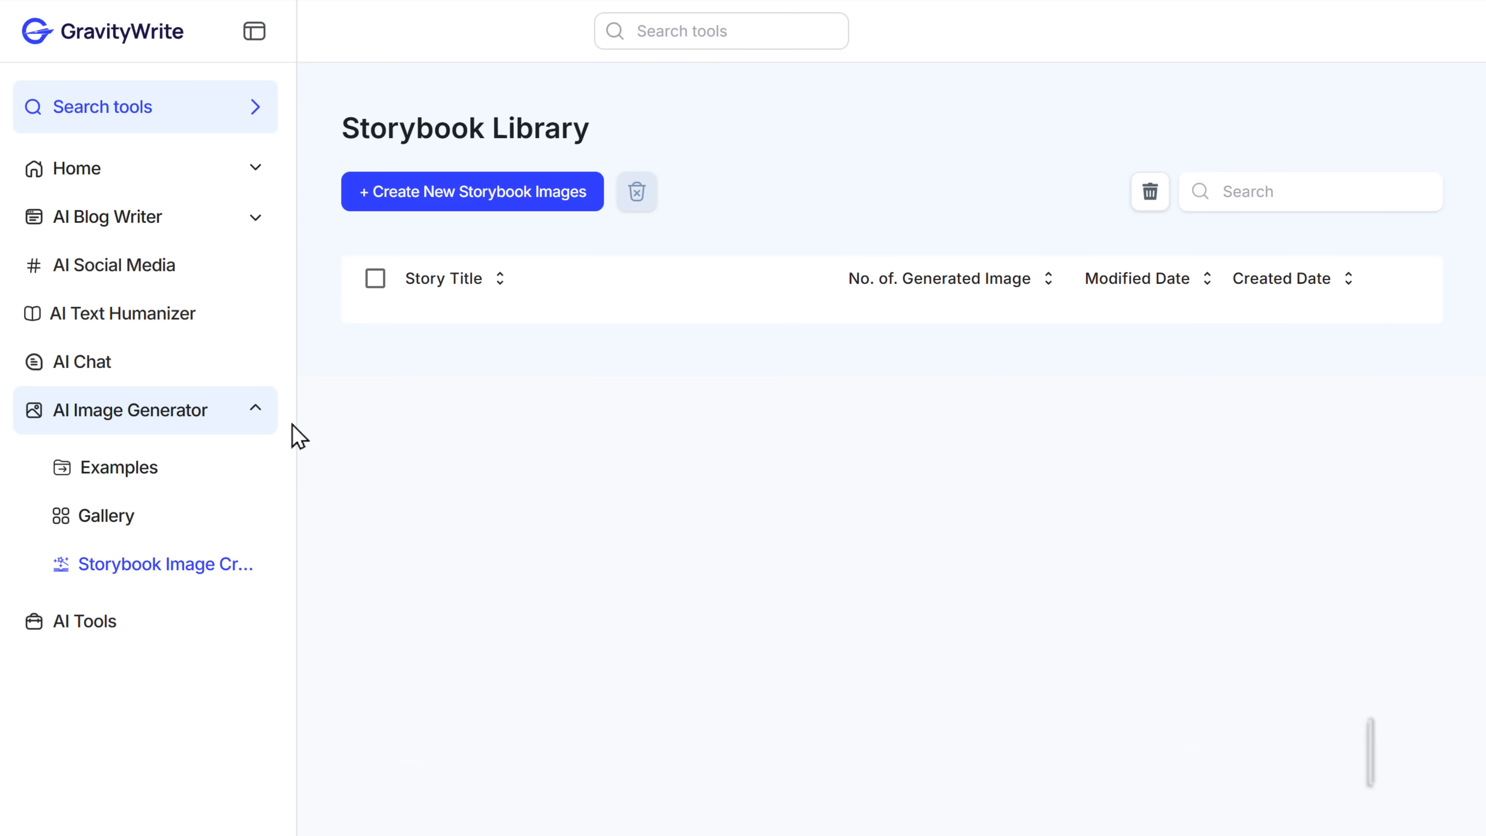
{"action": "left_click", "coordinate": [471, 206]}
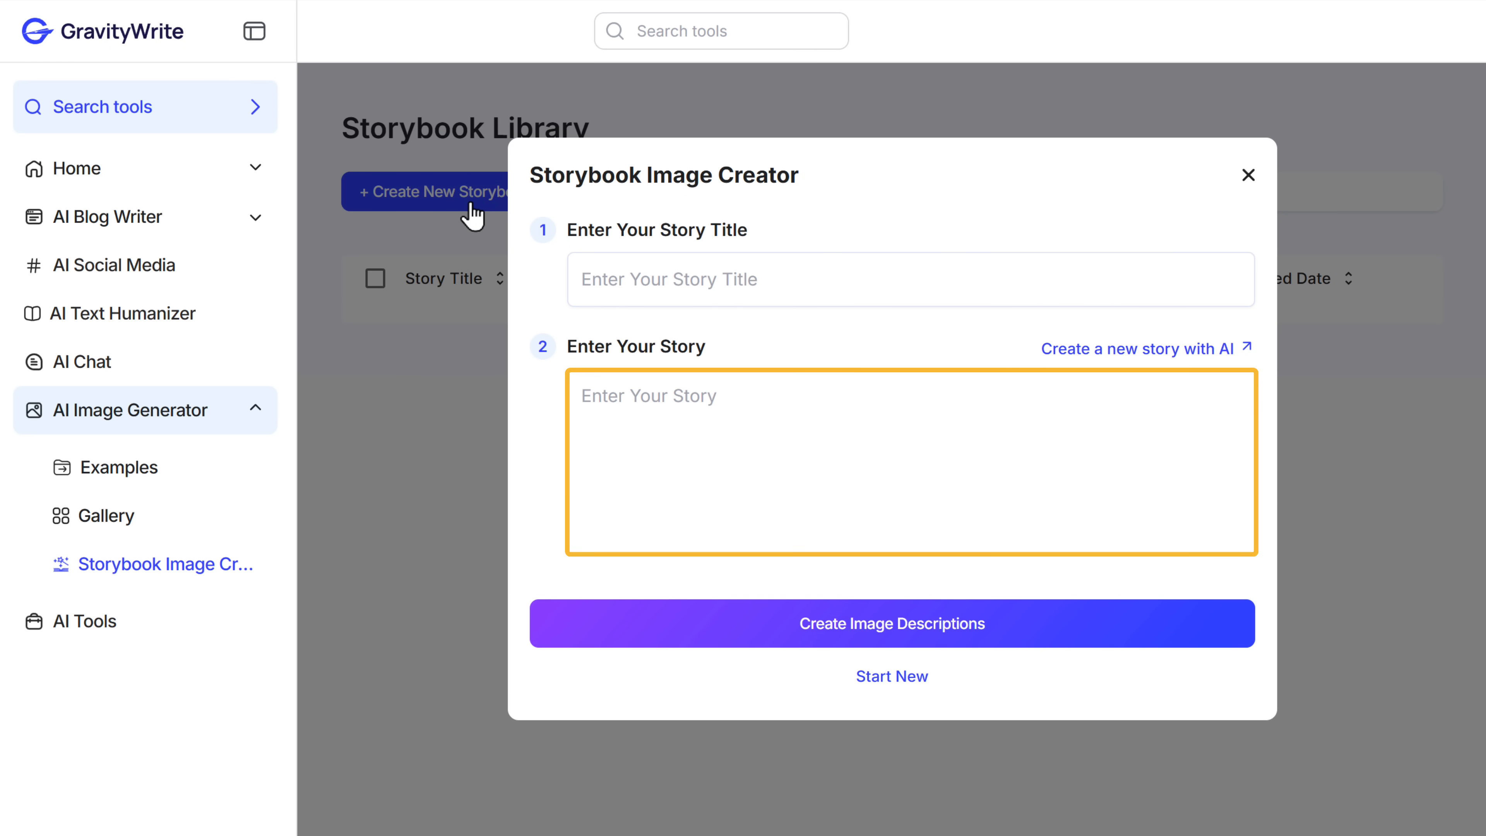
- Enter the generated story with the title The Dragon's Toothache and create its image descriptions
{"action": "right_click", "coordinate": [721, 395]}
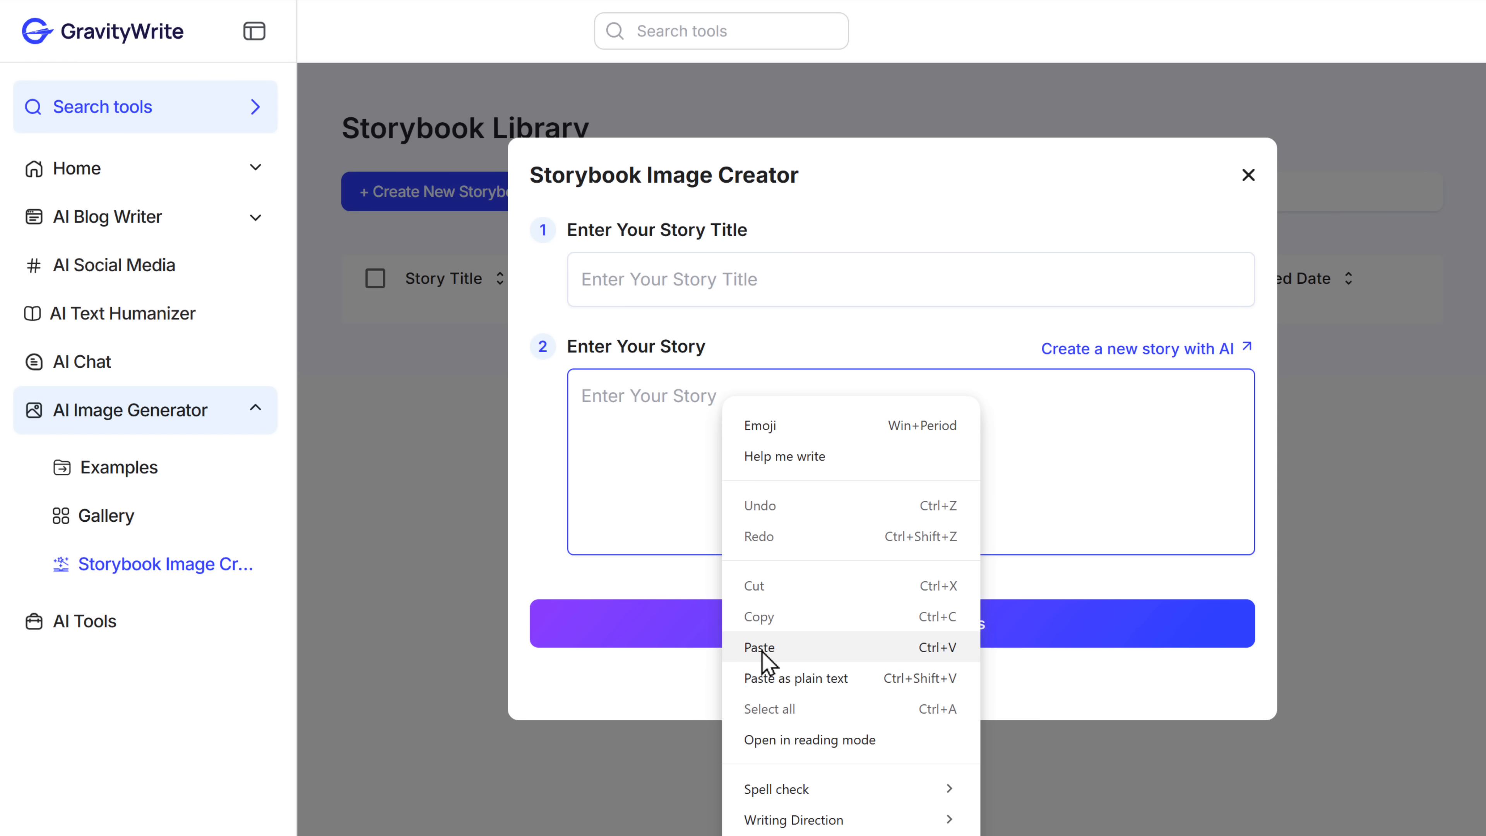
{"action": "left_click", "coordinate": [761, 648]}
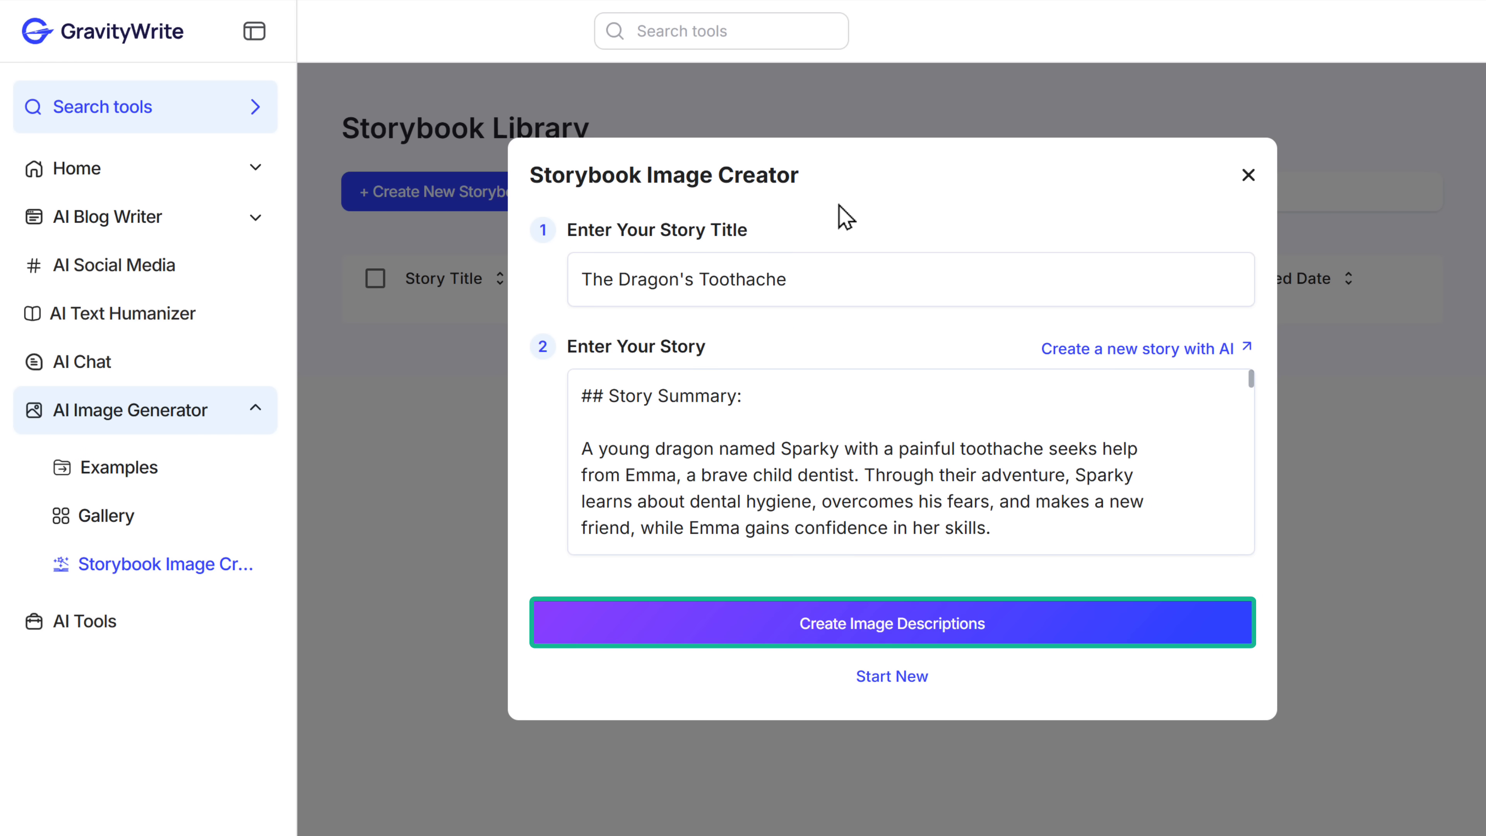
{"action": "left_click", "coordinate": [898, 635]}
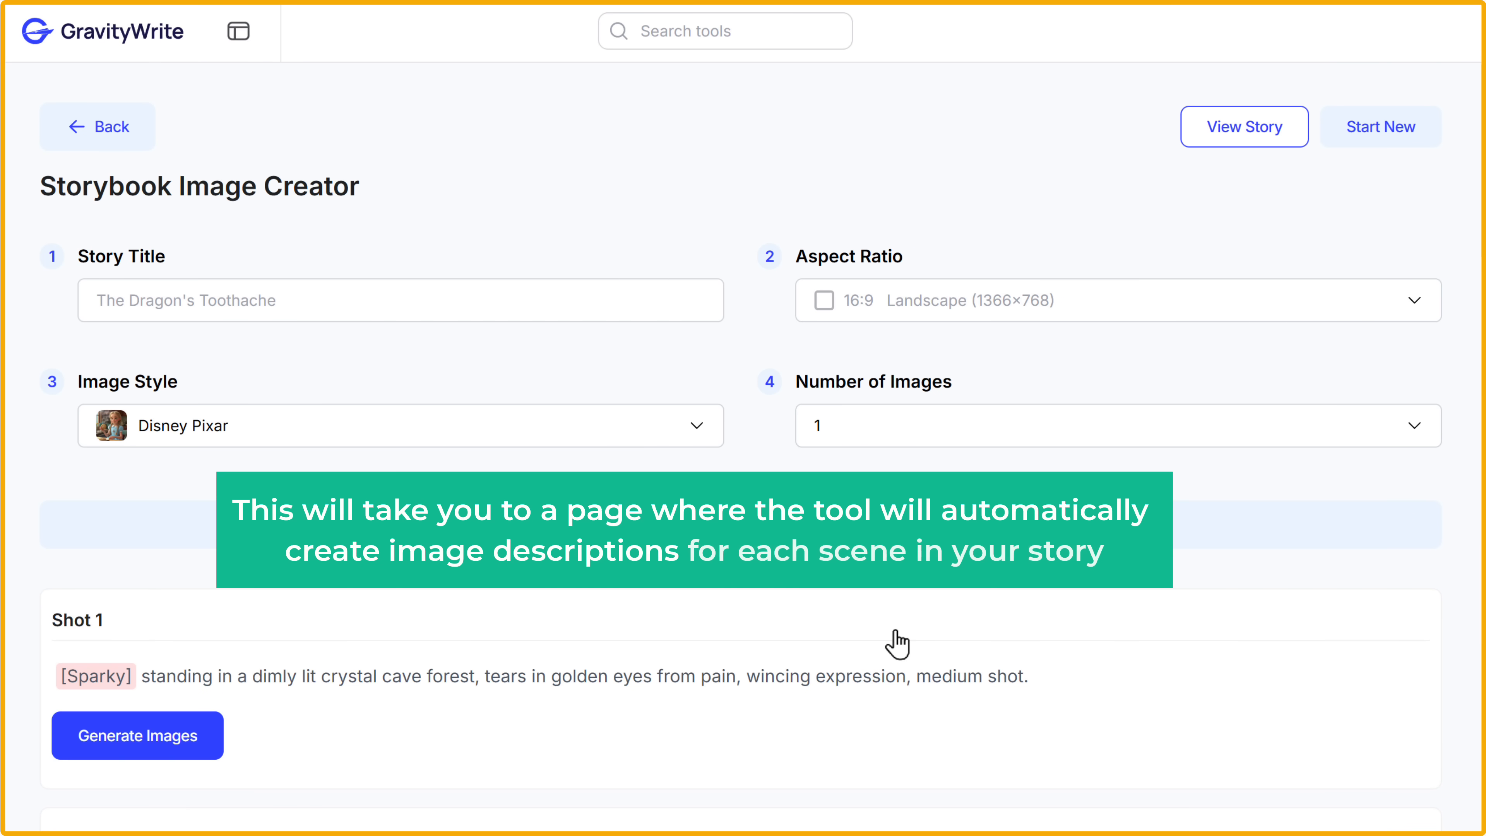
- Review the shot descriptions and set the storybook's image style to Anime Manga Style
{"action": "scroll", "coordinate": [889, 640], "scroll_direction": "down", "scroll_amount": 15}
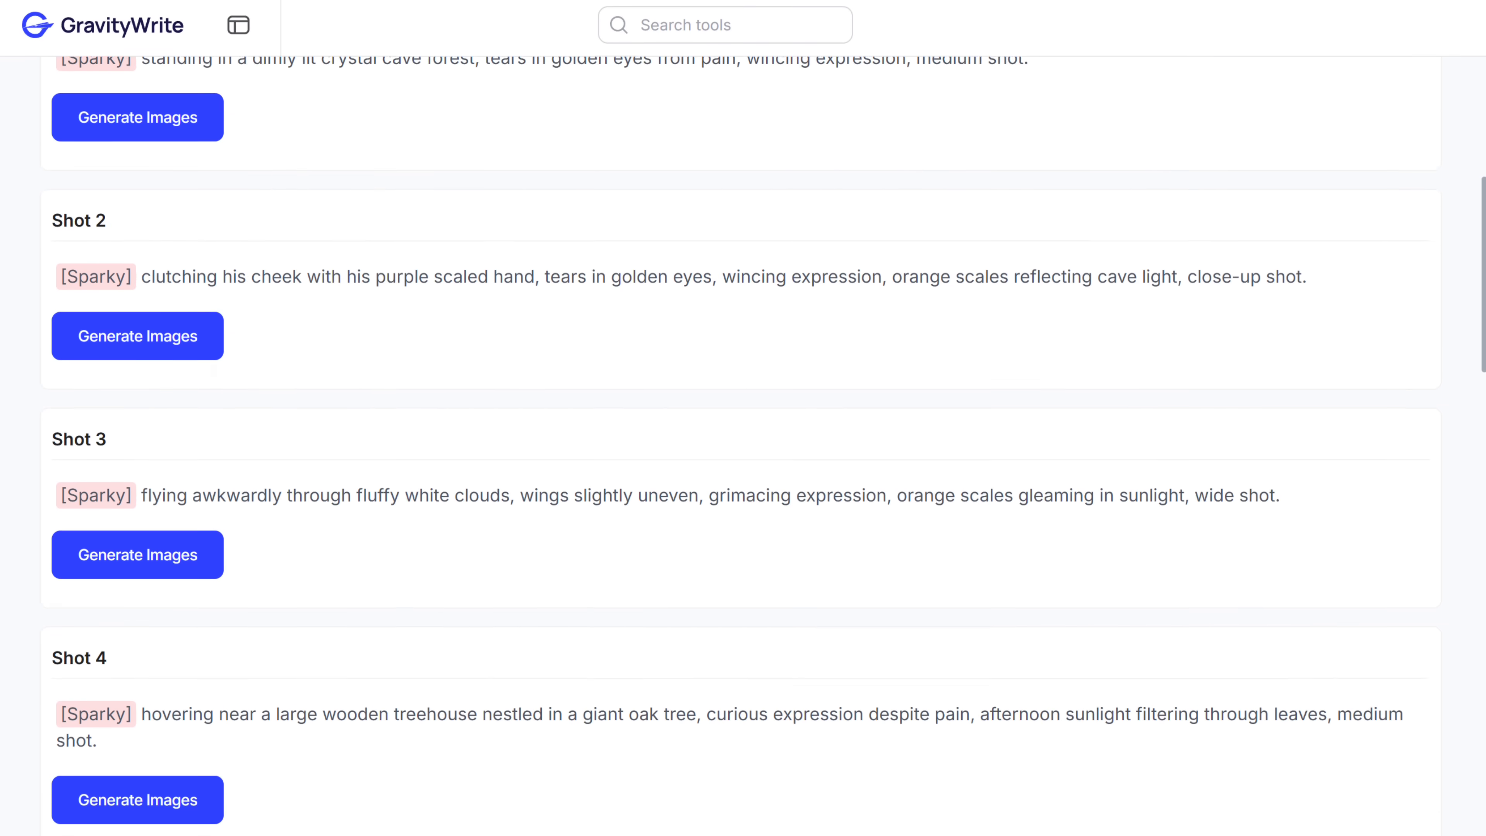
{"action": "scroll", "coordinate": [744, 418], "scroll_direction": "down", "scroll_amount": 20}
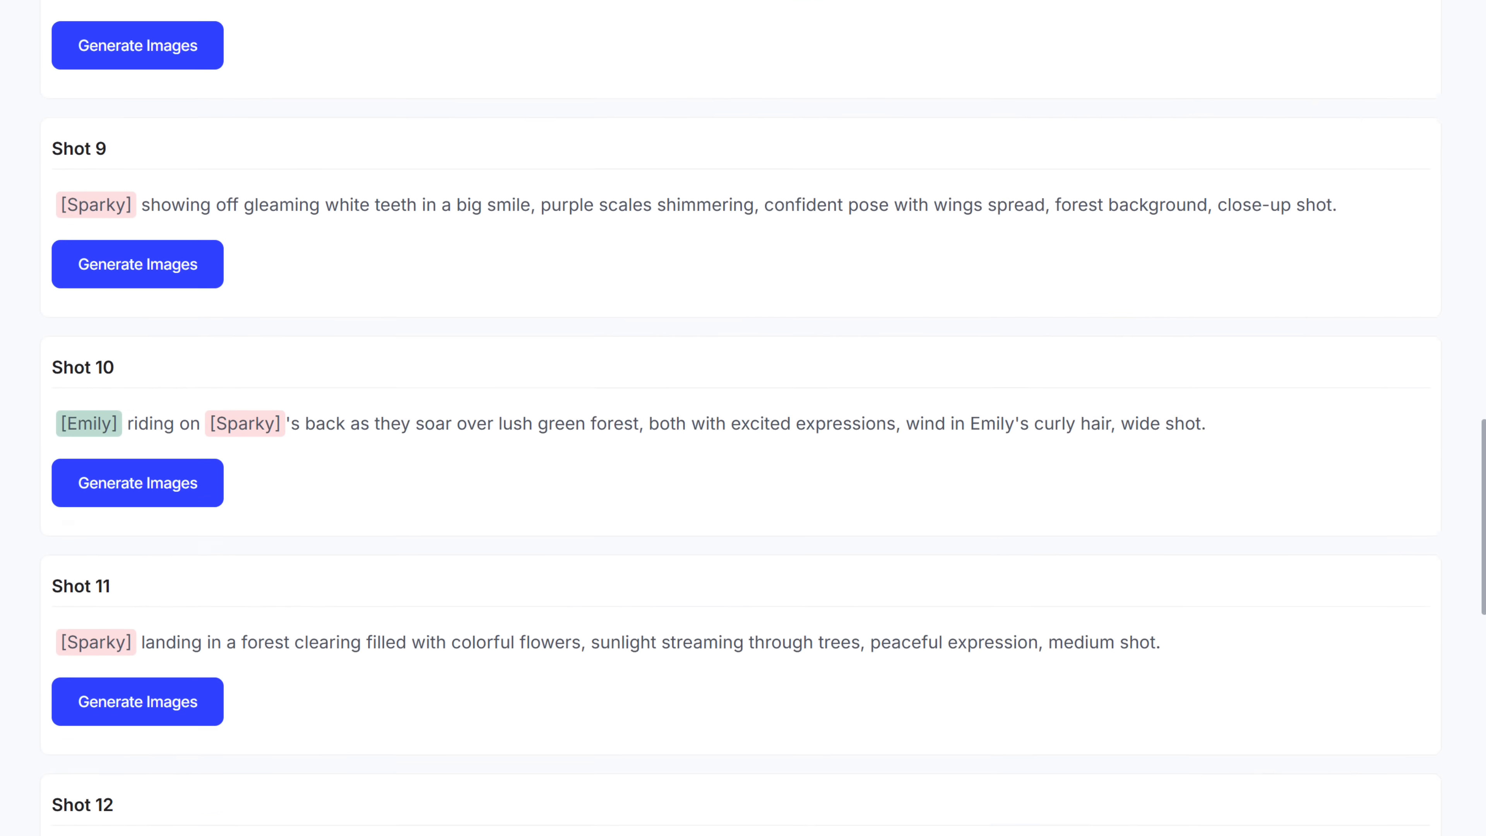
{"action": "scroll", "coordinate": [743, 418], "scroll_direction": "down", "scroll_amount": 20}
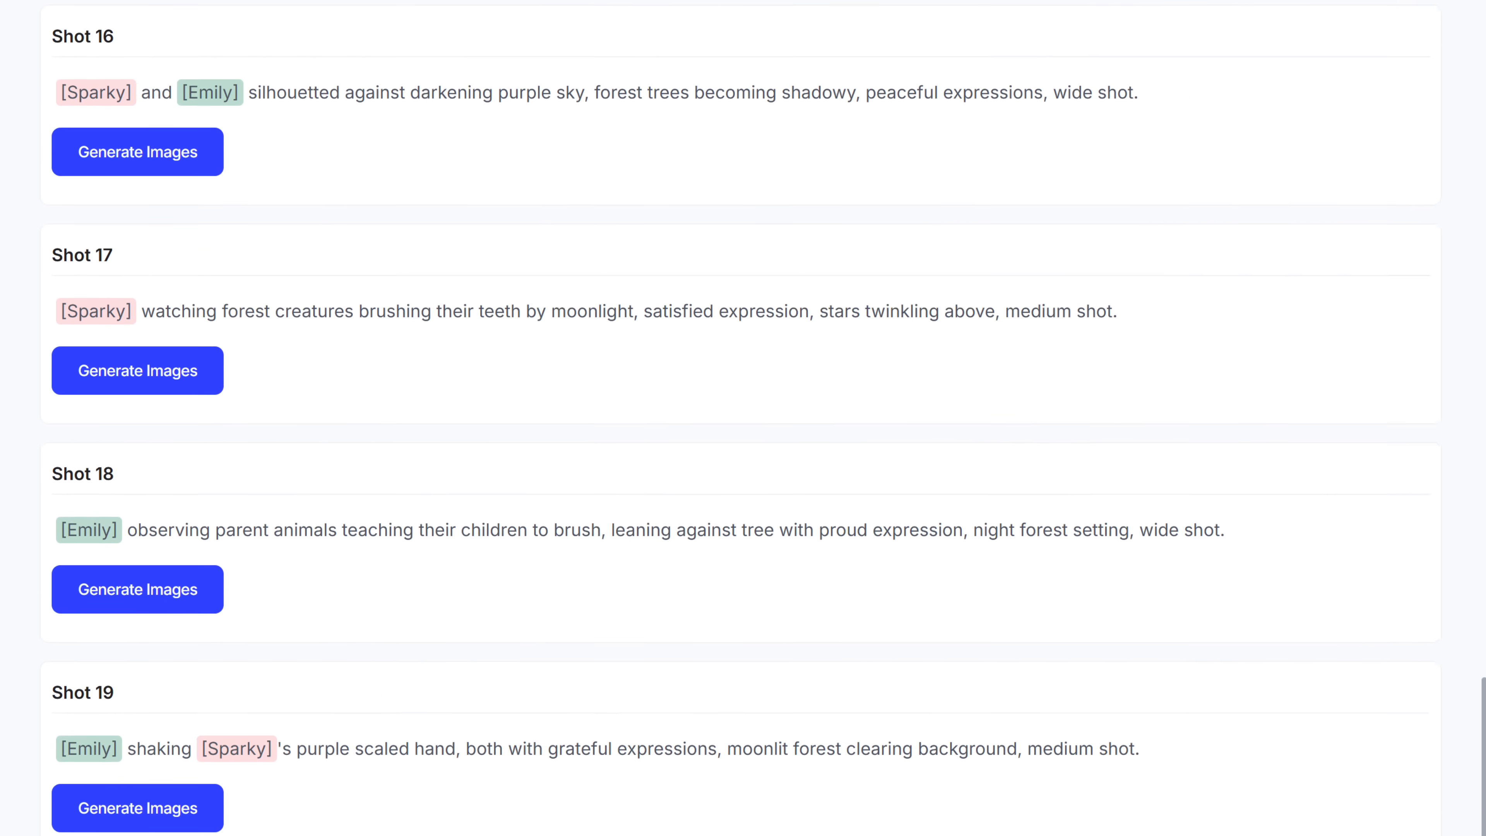
{"action": "scroll", "coordinate": [901, 641], "scroll_direction": "up", "scroll_amount": 20}
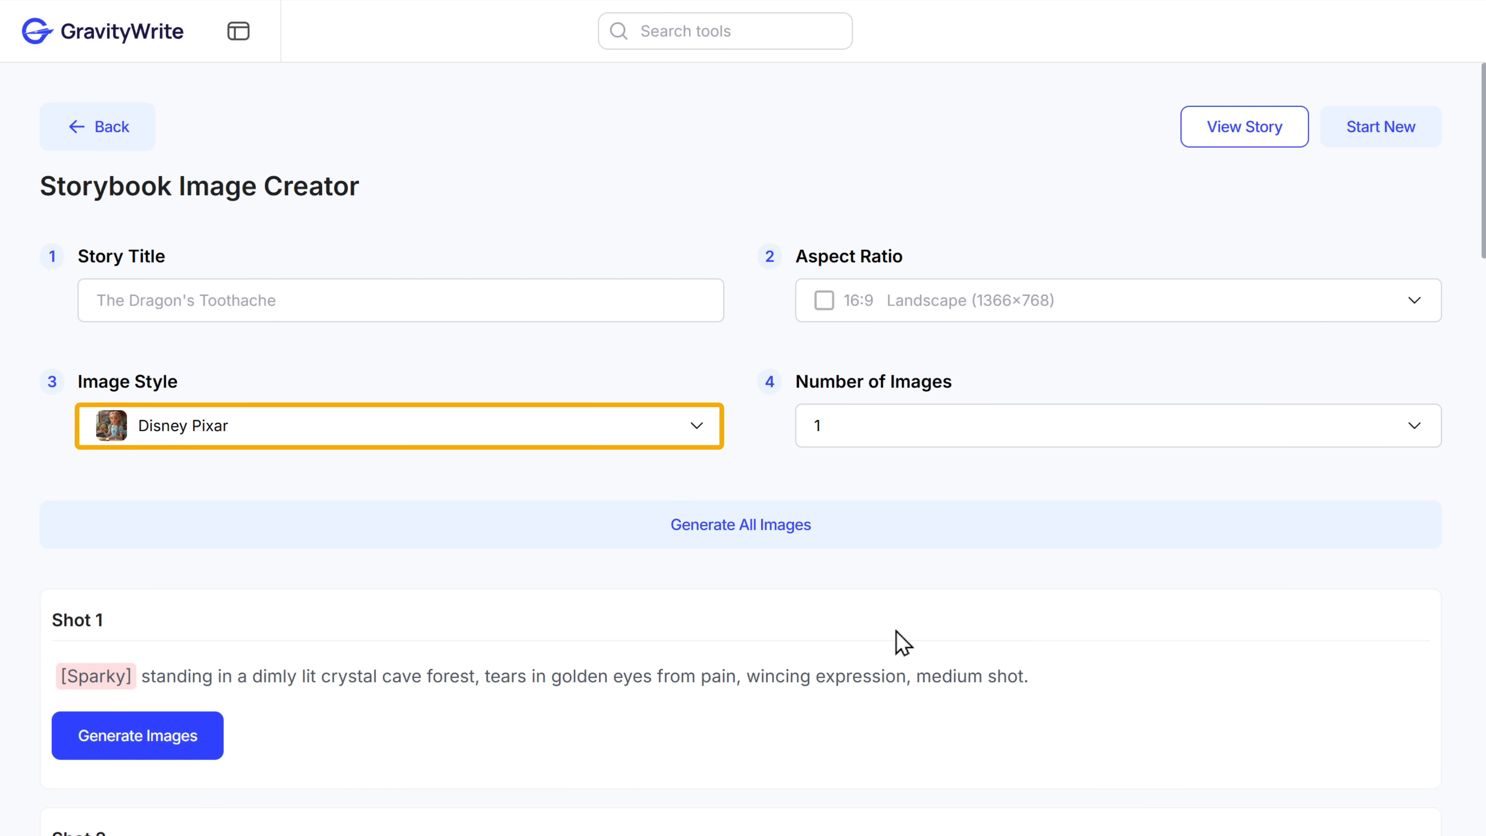
{"action": "left_click", "coordinate": [698, 427]}
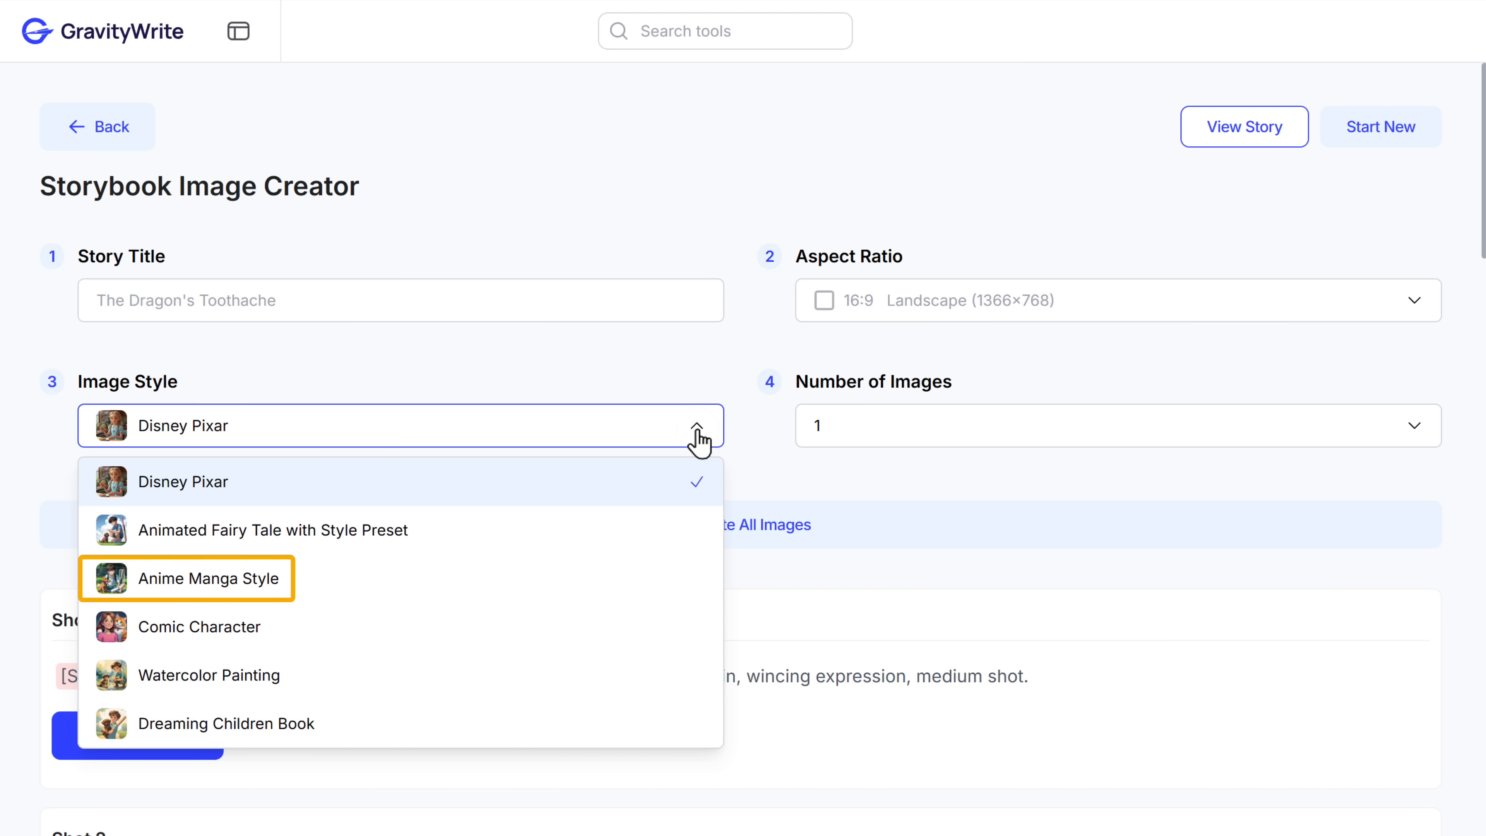
{"action": "left_click", "coordinate": [185, 584]}
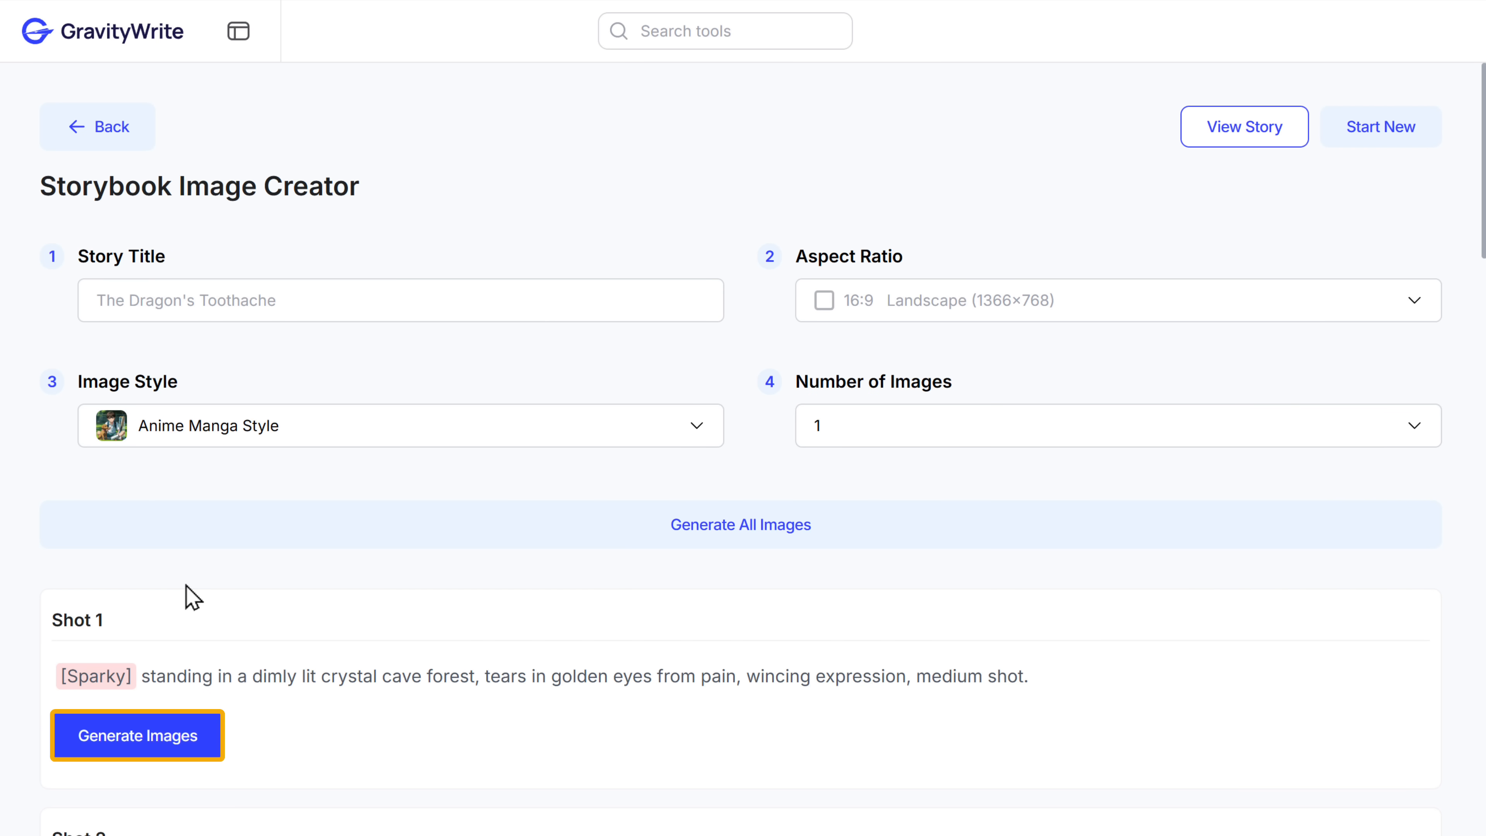
- Generate the image for Shot 1 and view it enlarged
{"action": "left_click", "coordinate": [123, 749]}
{"action": "left_click", "coordinate": [215, 690]}
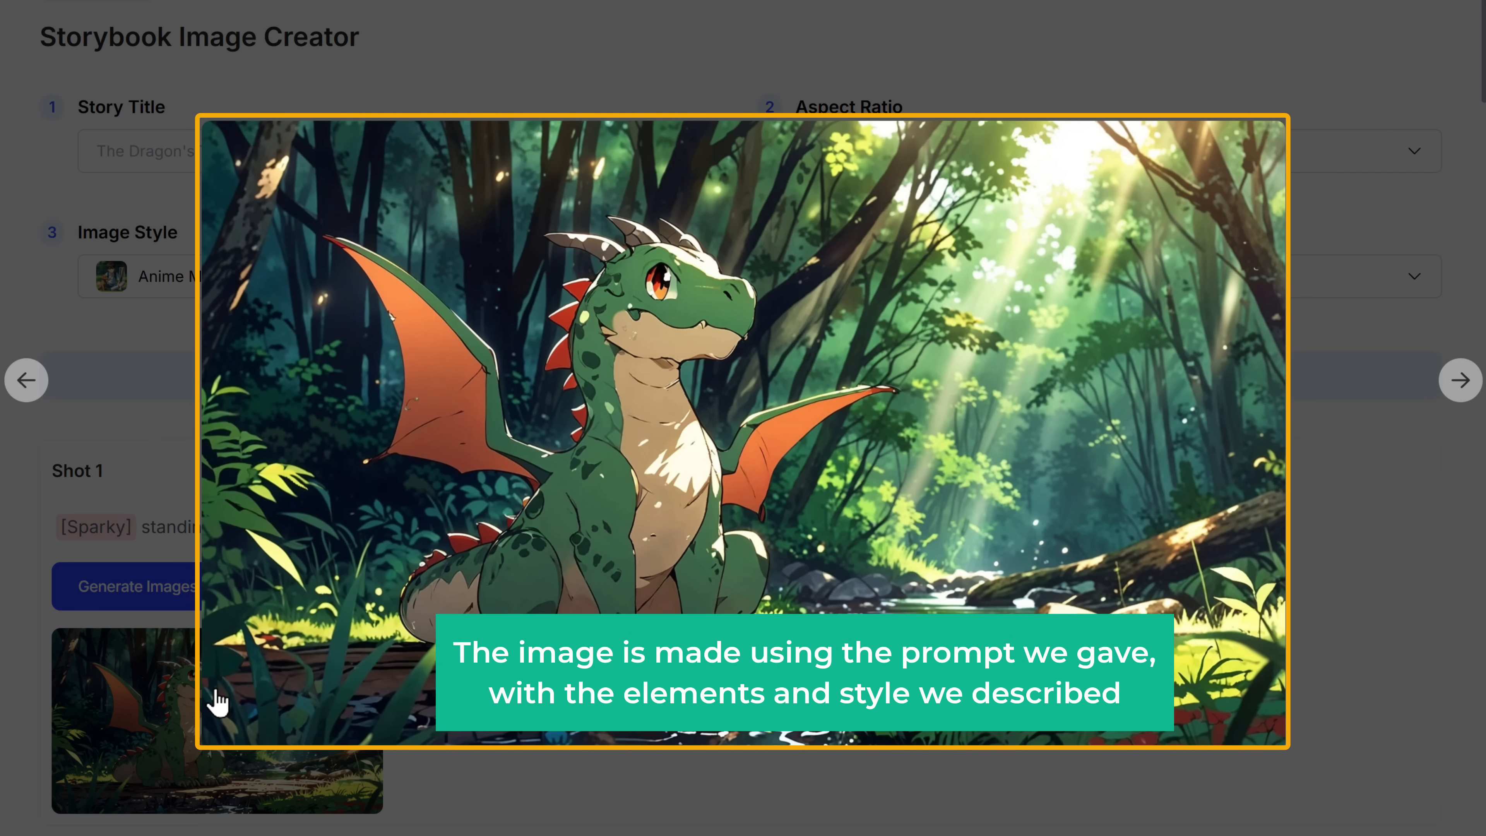
{"action": "left_click", "coordinate": [217, 701]}
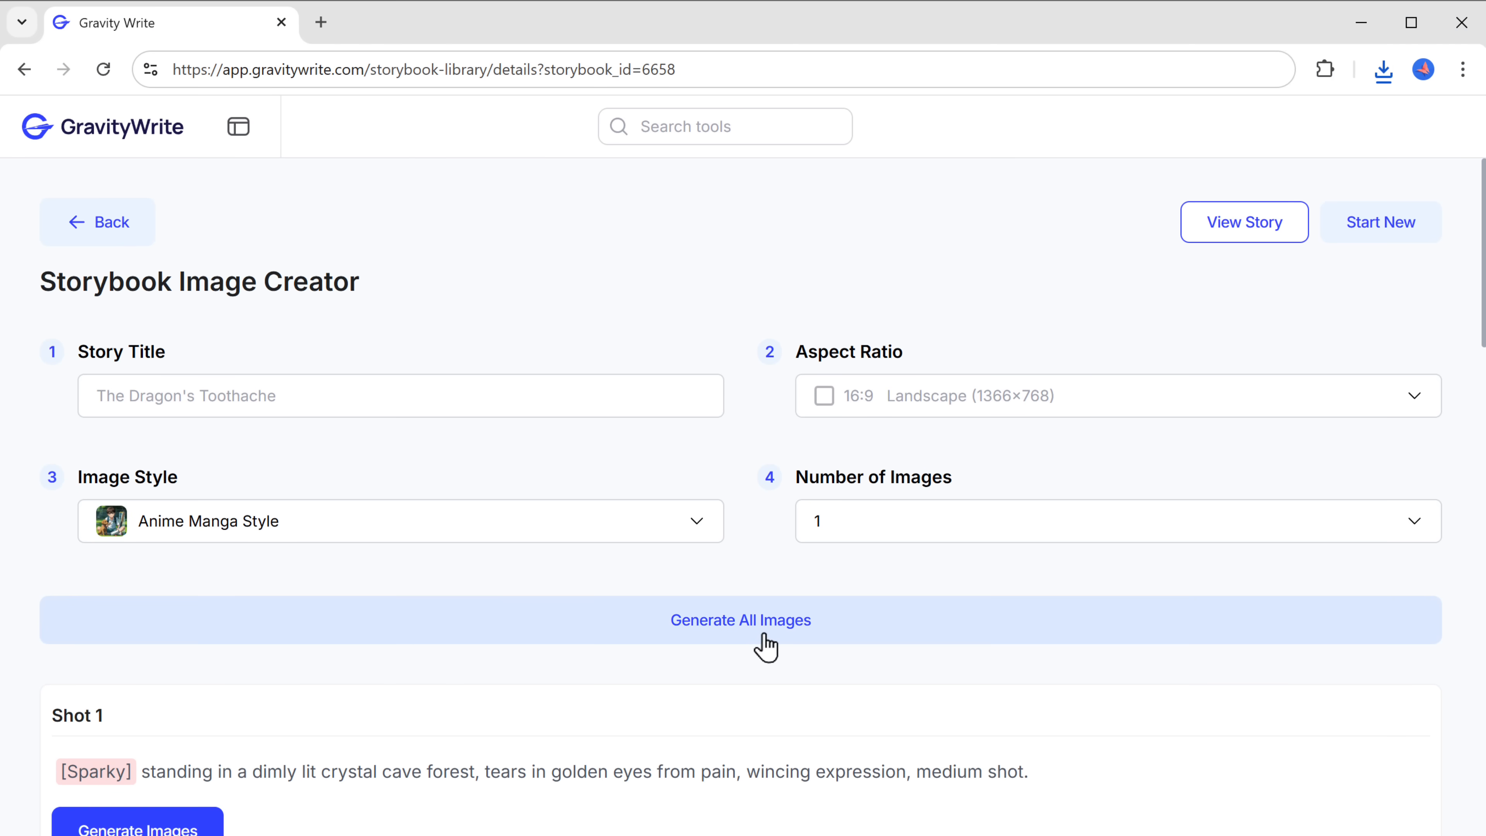
- Generate the images for all storybook shots and download the complete set
{"action": "left_click", "coordinate": [765, 644]}
{"action": "scroll", "coordinate": [765, 644], "scroll_direction": "down", "scroll_amount": 15}
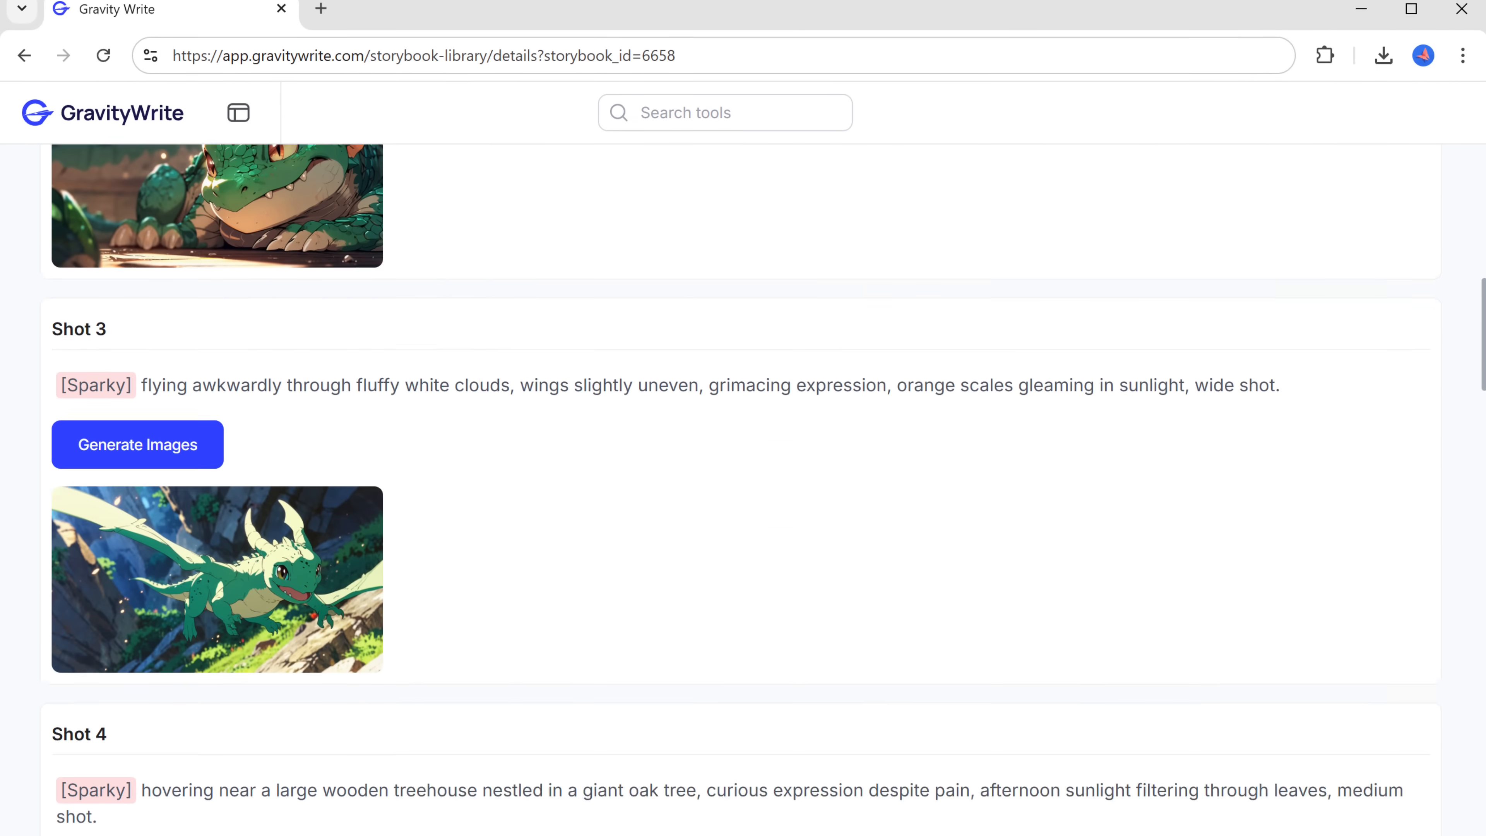
{"action": "scroll", "coordinate": [743, 469], "scroll_direction": "down", "scroll_amount": 20}
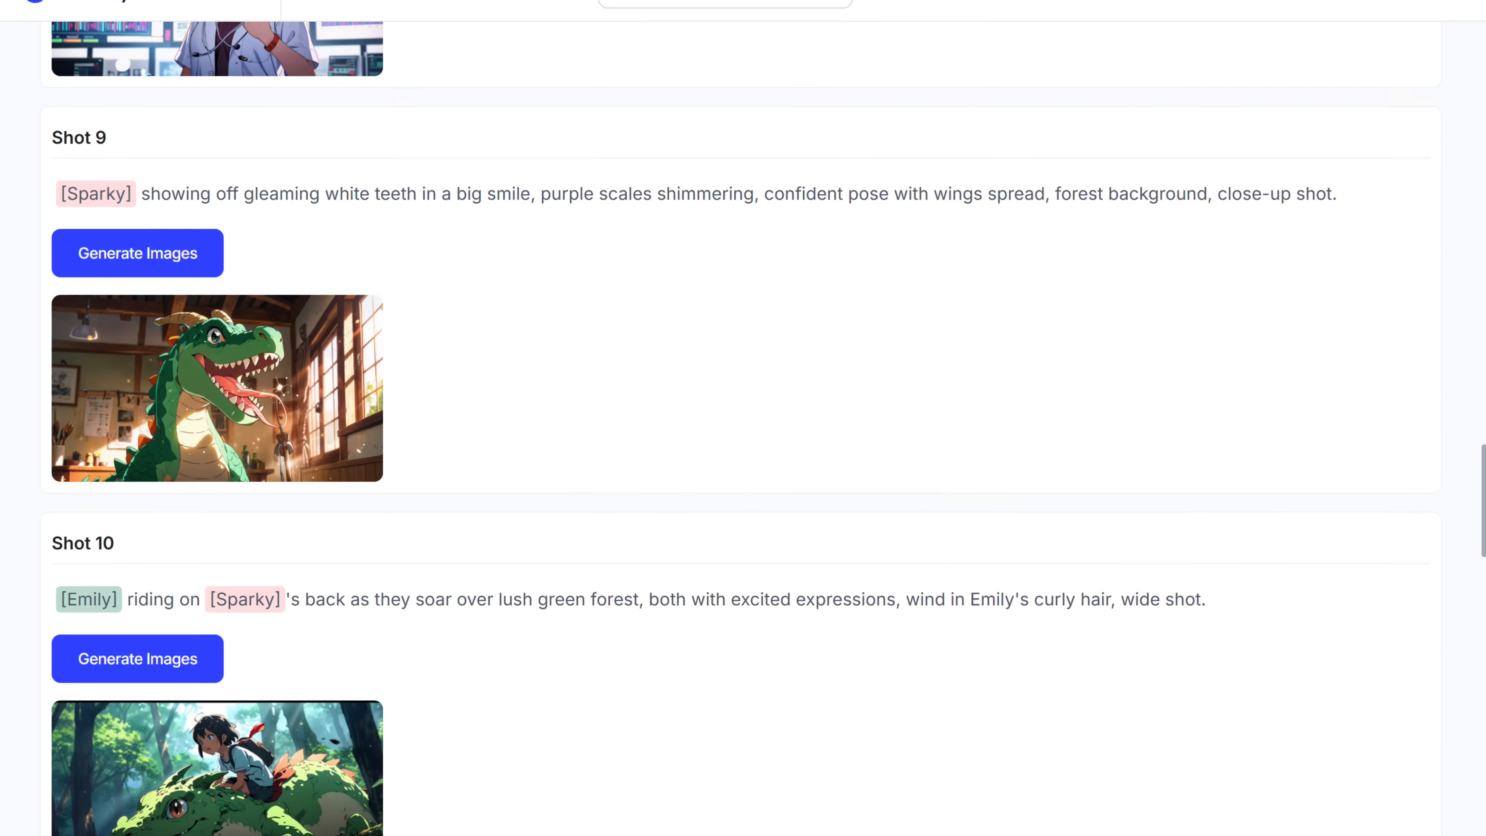
{"action": "scroll", "coordinate": [743, 418], "scroll_direction": "down", "scroll_amount": 20}
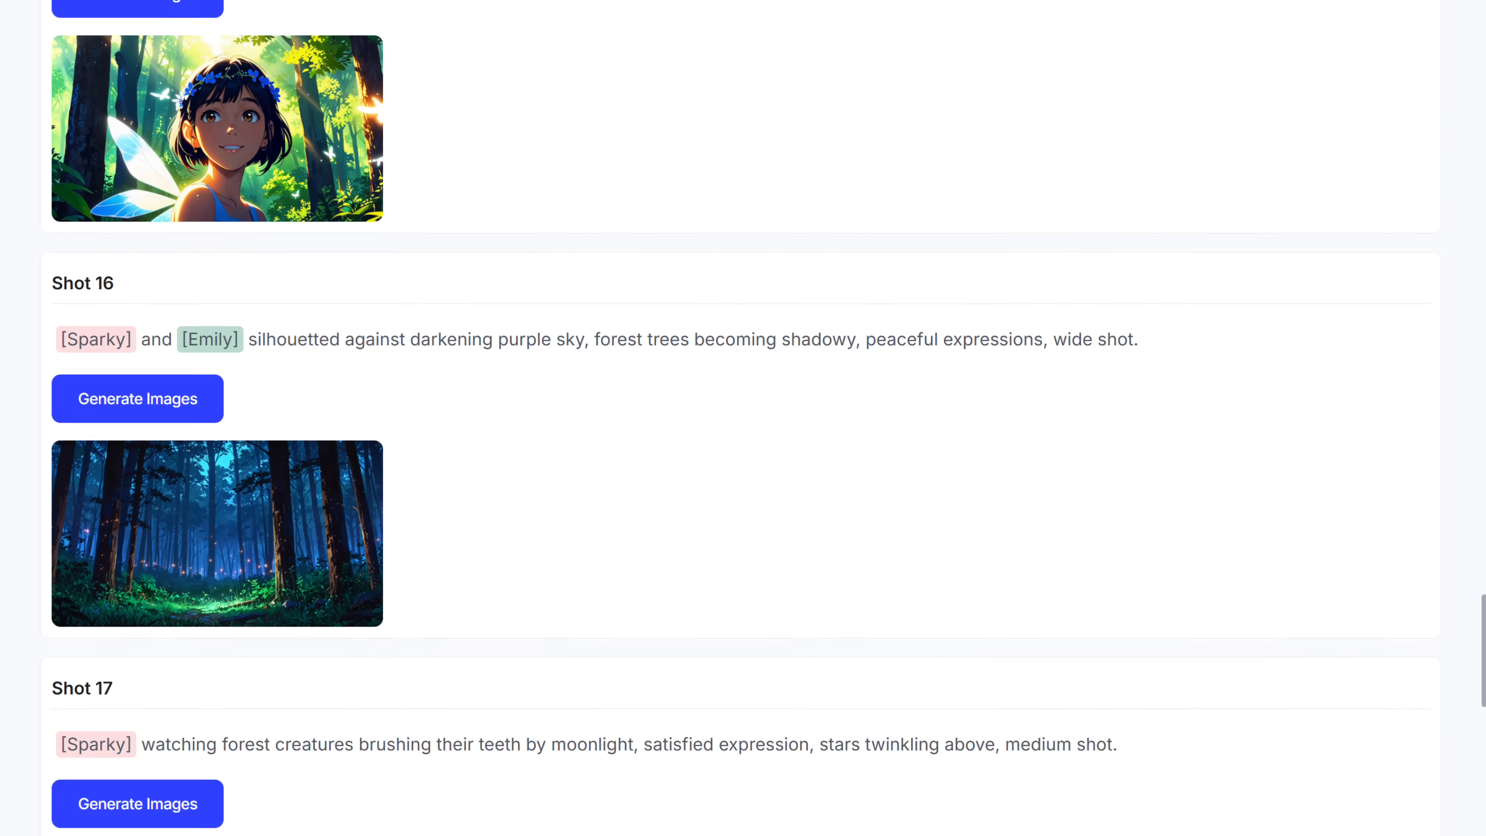
{"action": "scroll", "coordinate": [771, 349], "scroll_direction": "down", "scroll_amount": 12}
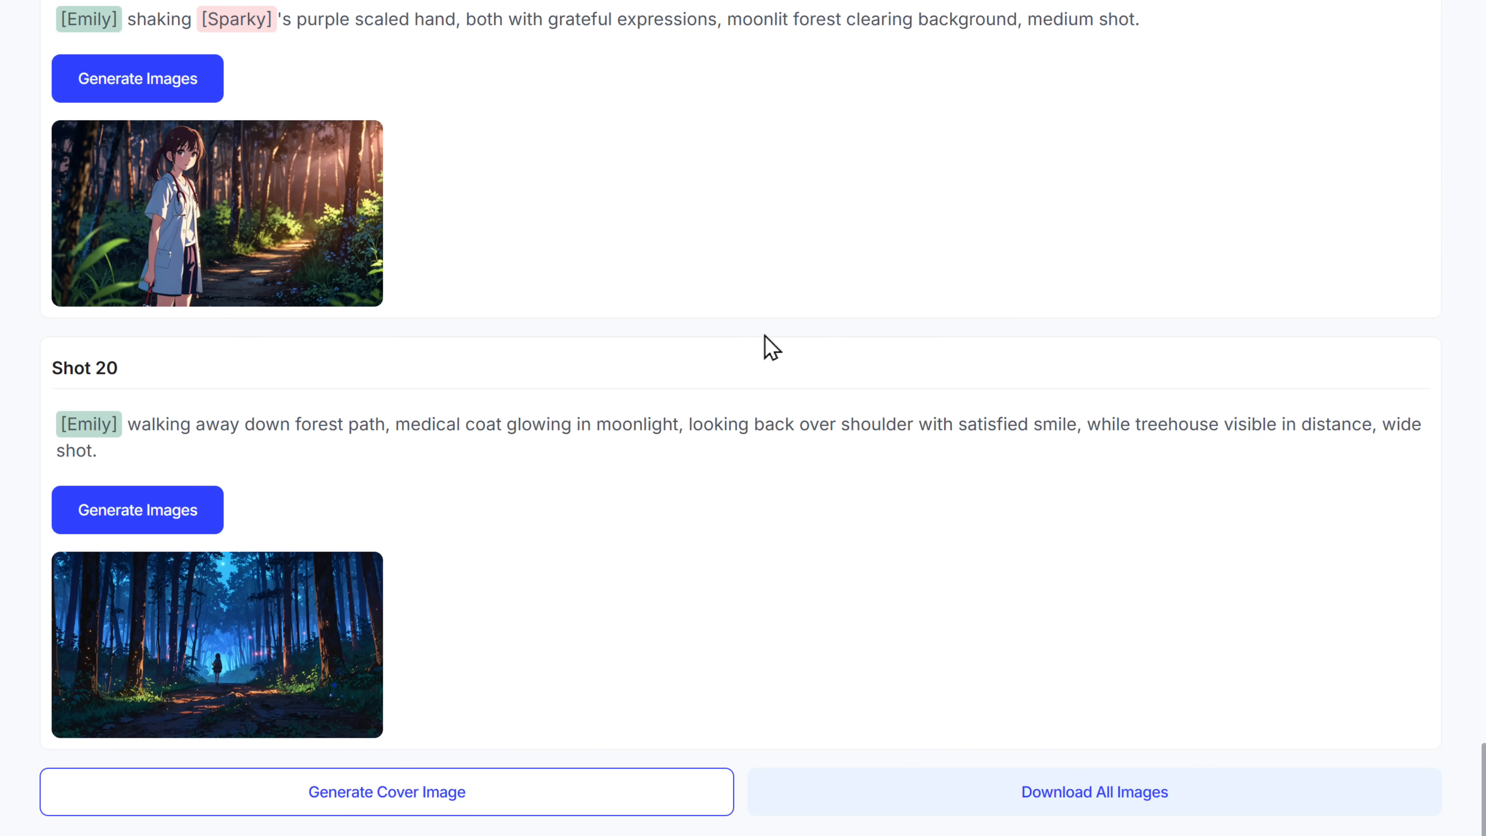
{"action": "left_click", "coordinate": [1096, 803]}
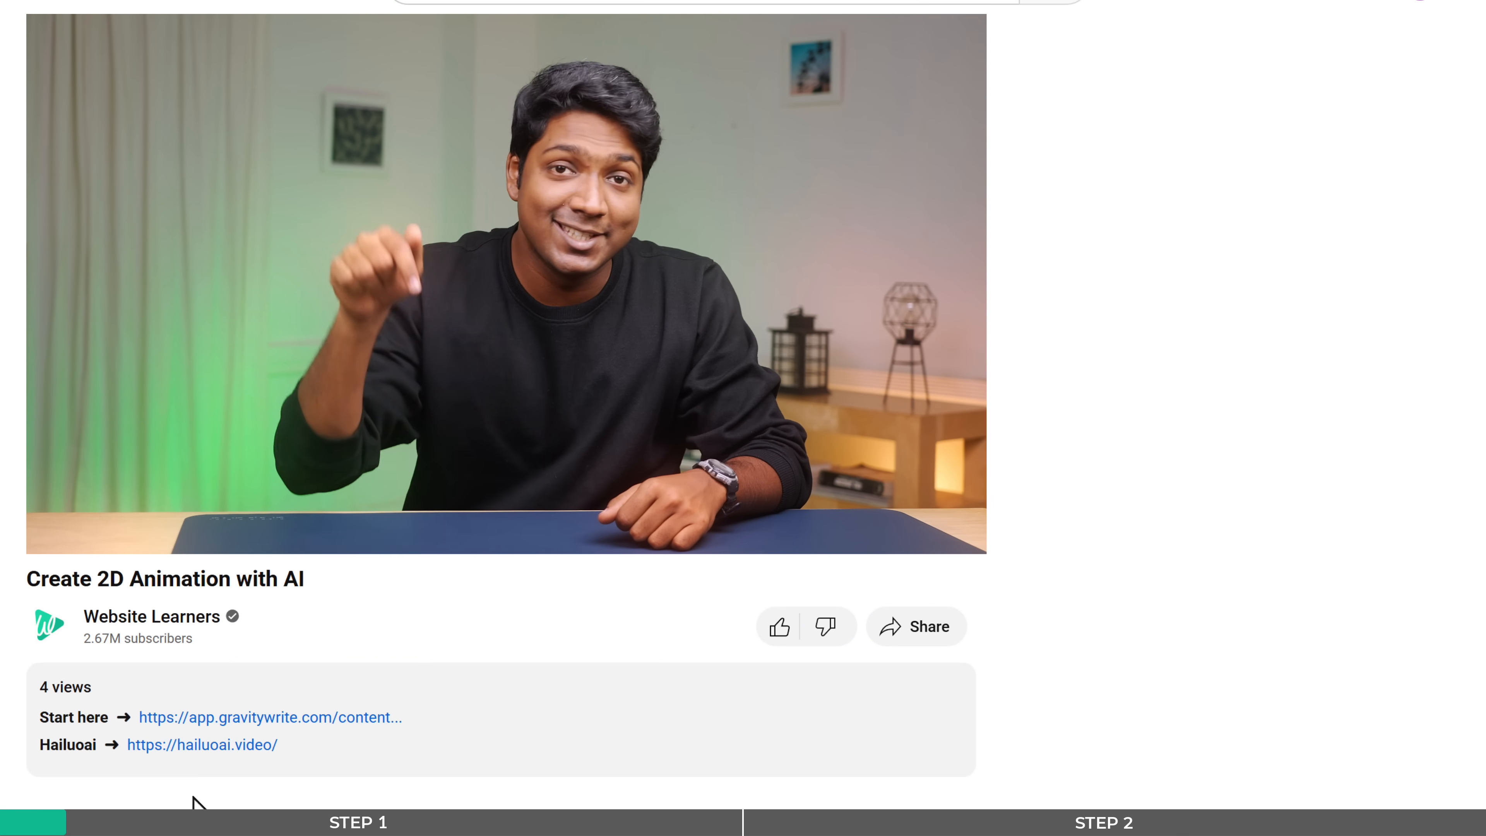
- Switch to Hailuo AI at hailuoai.video and sign in with a Google account
{"action": "left_click", "coordinate": [217, 746]}
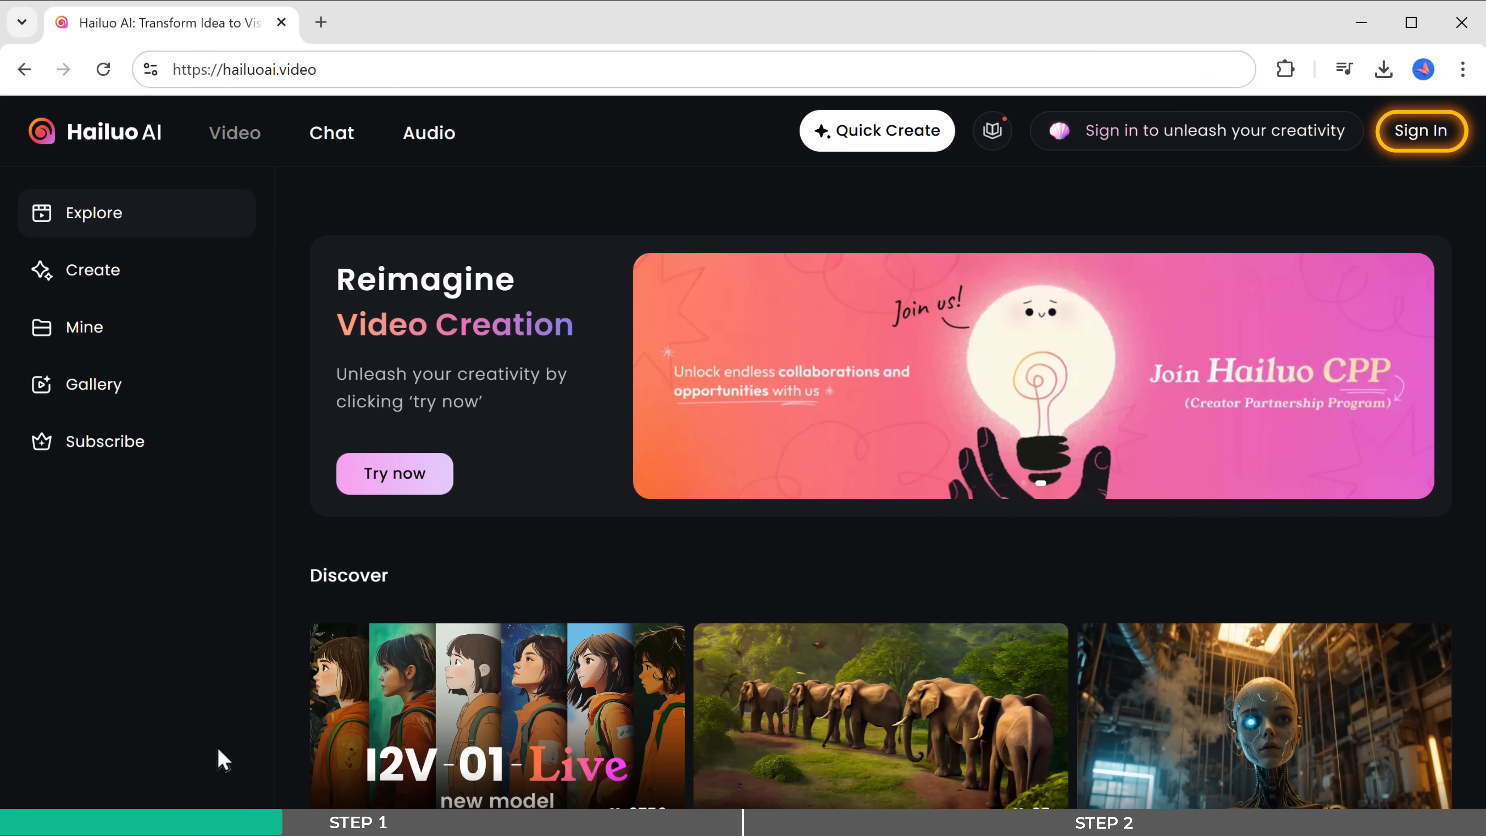
{"action": "left_click", "coordinate": [1421, 133]}
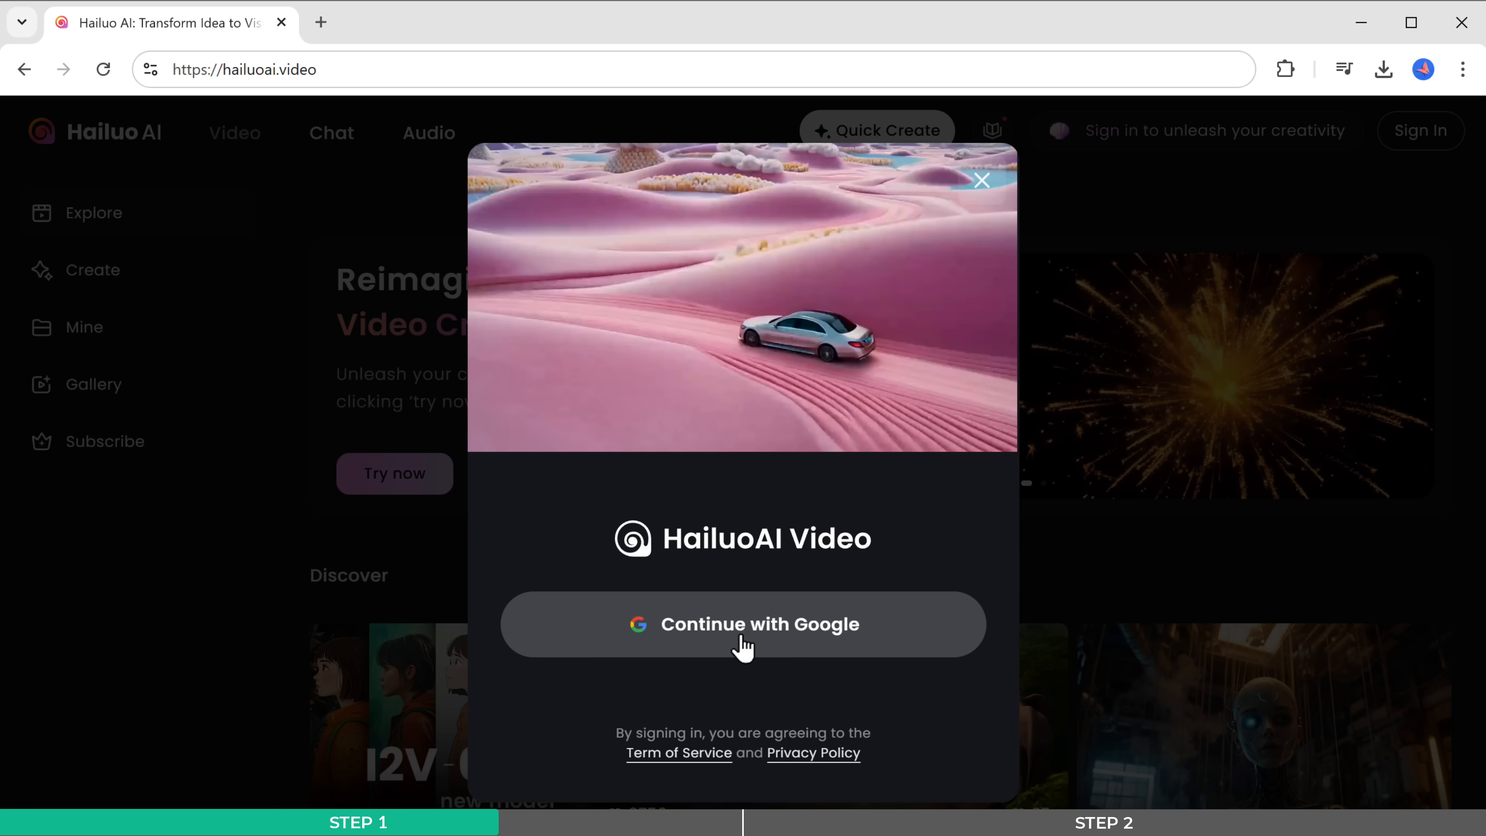
{"action": "left_click", "coordinate": [742, 637]}
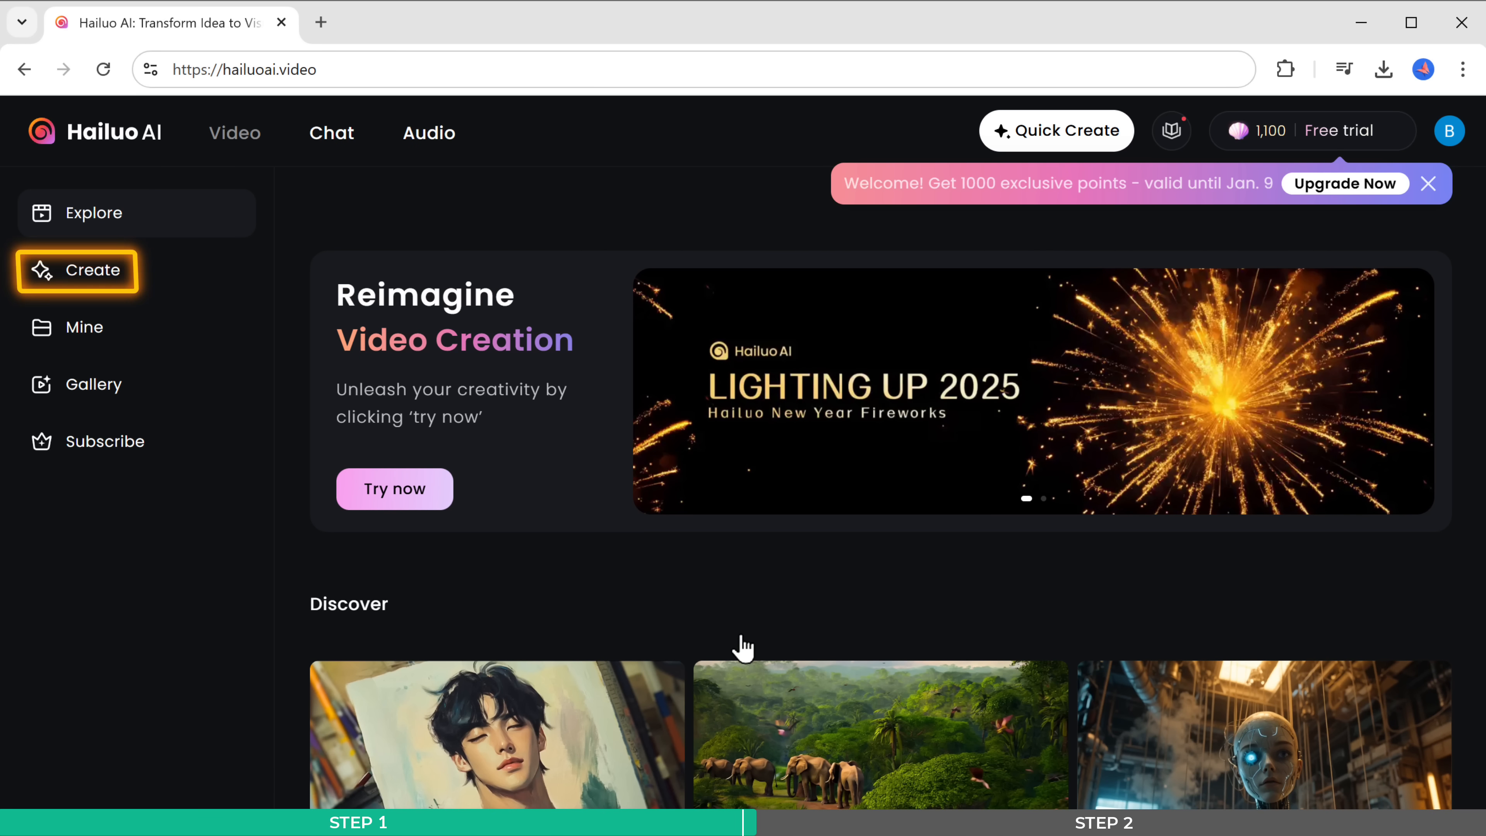
- Open Hailuo's Create page and upload image 1 from the Image folder as the Image to Video source
{"action": "left_click", "coordinate": [106, 274]}
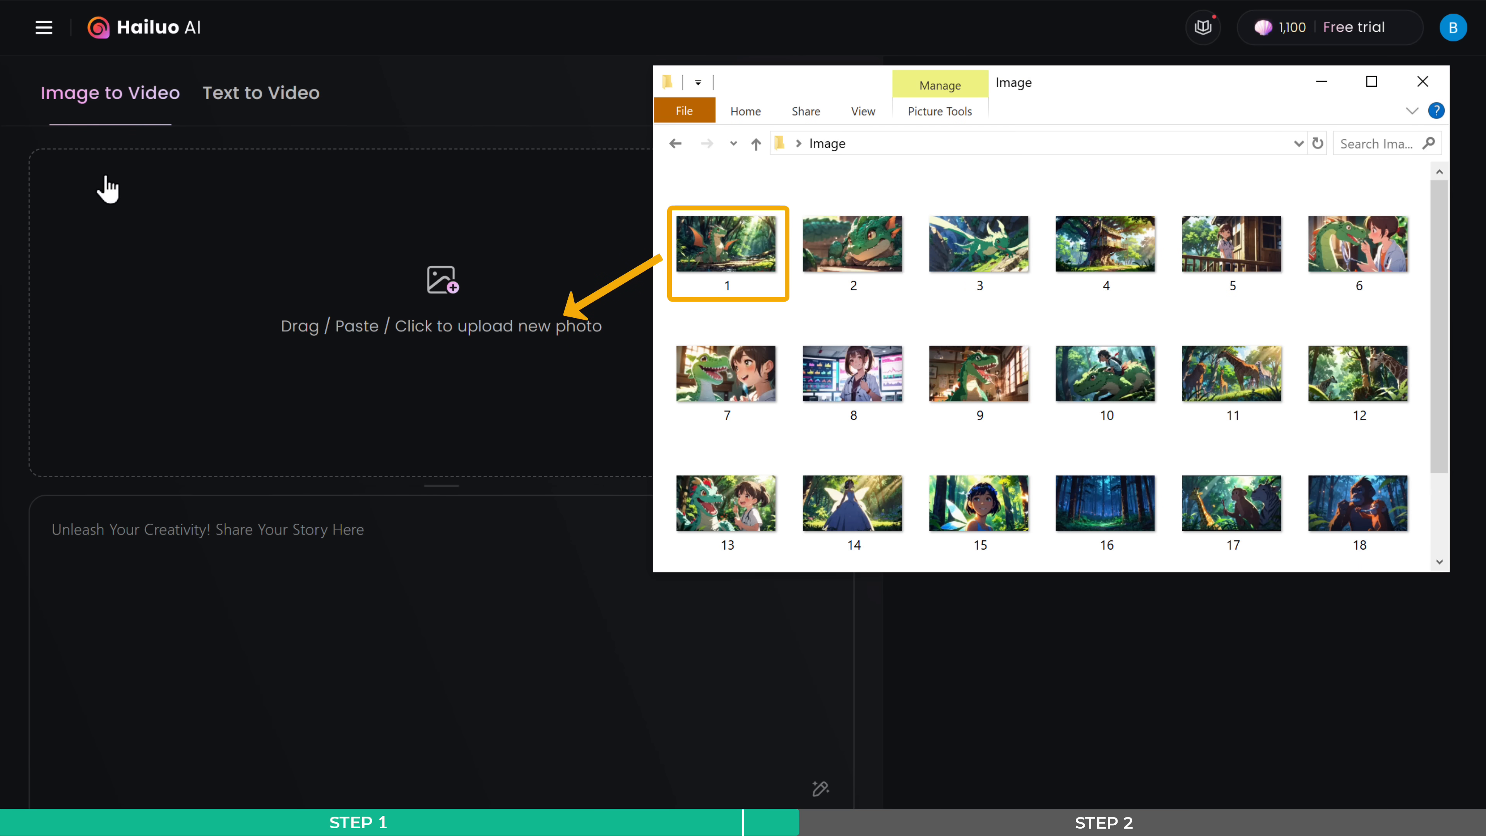
{"action": "left_click_drag", "start_coordinate": [725, 247], "coordinate": [440, 279]}
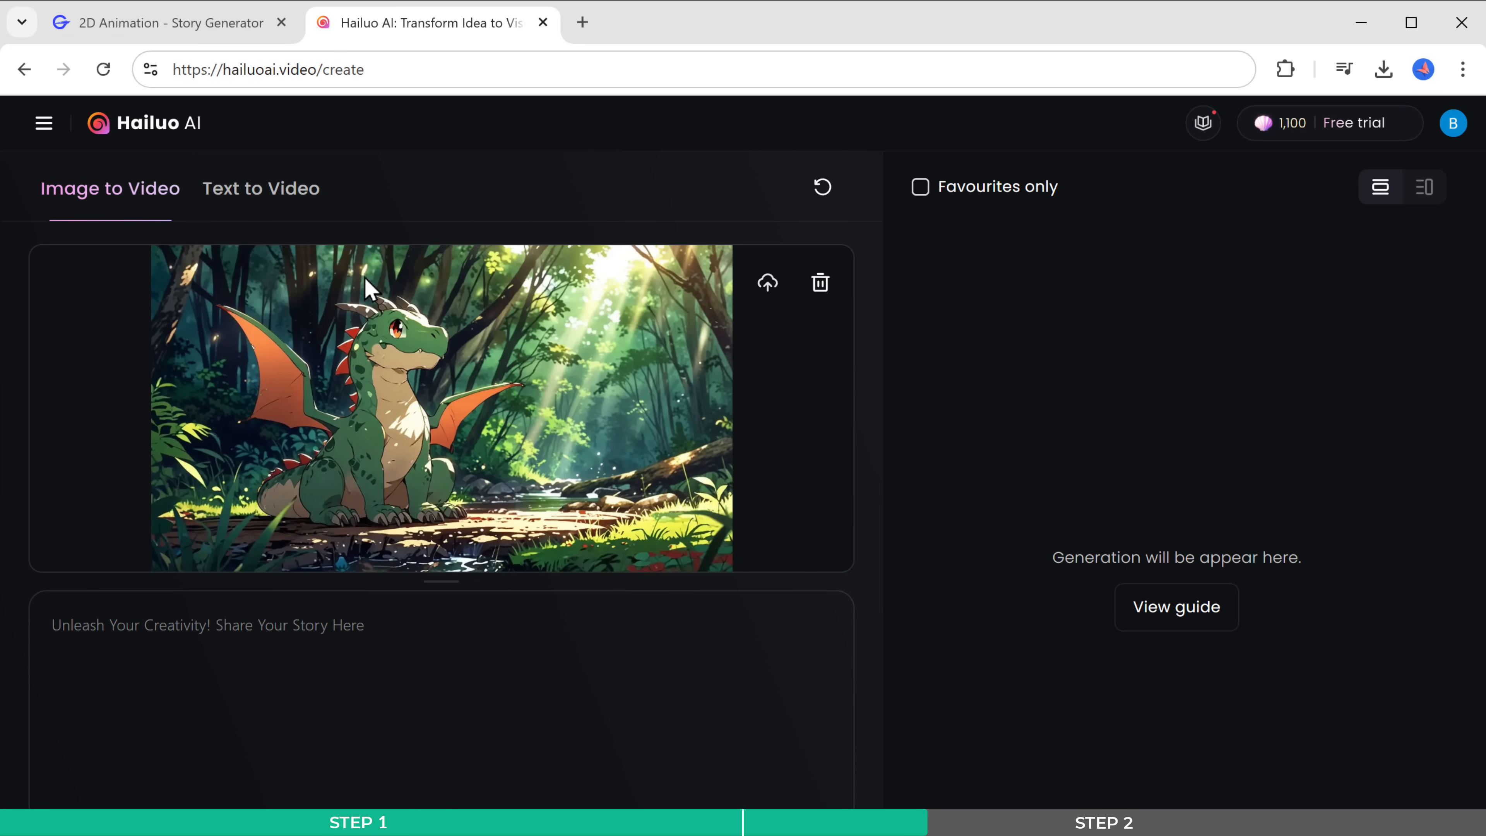
- Switch back to GravityWrite and paste the full story into the 2D Video Prompt Generator's story input
{"action": "left_click", "coordinate": [173, 32]}
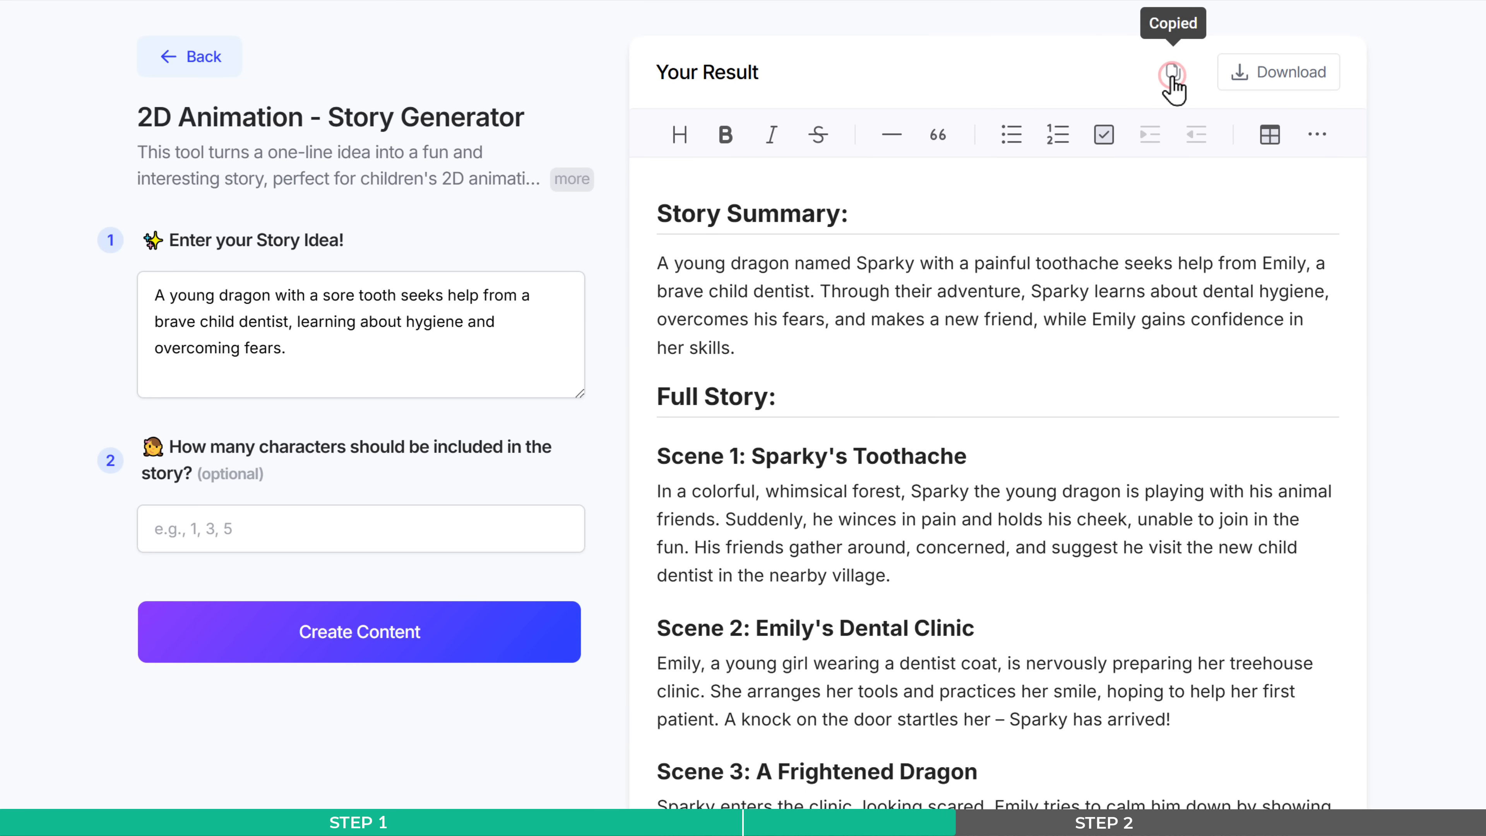
{"action": "left_click", "coordinate": [204, 62]}
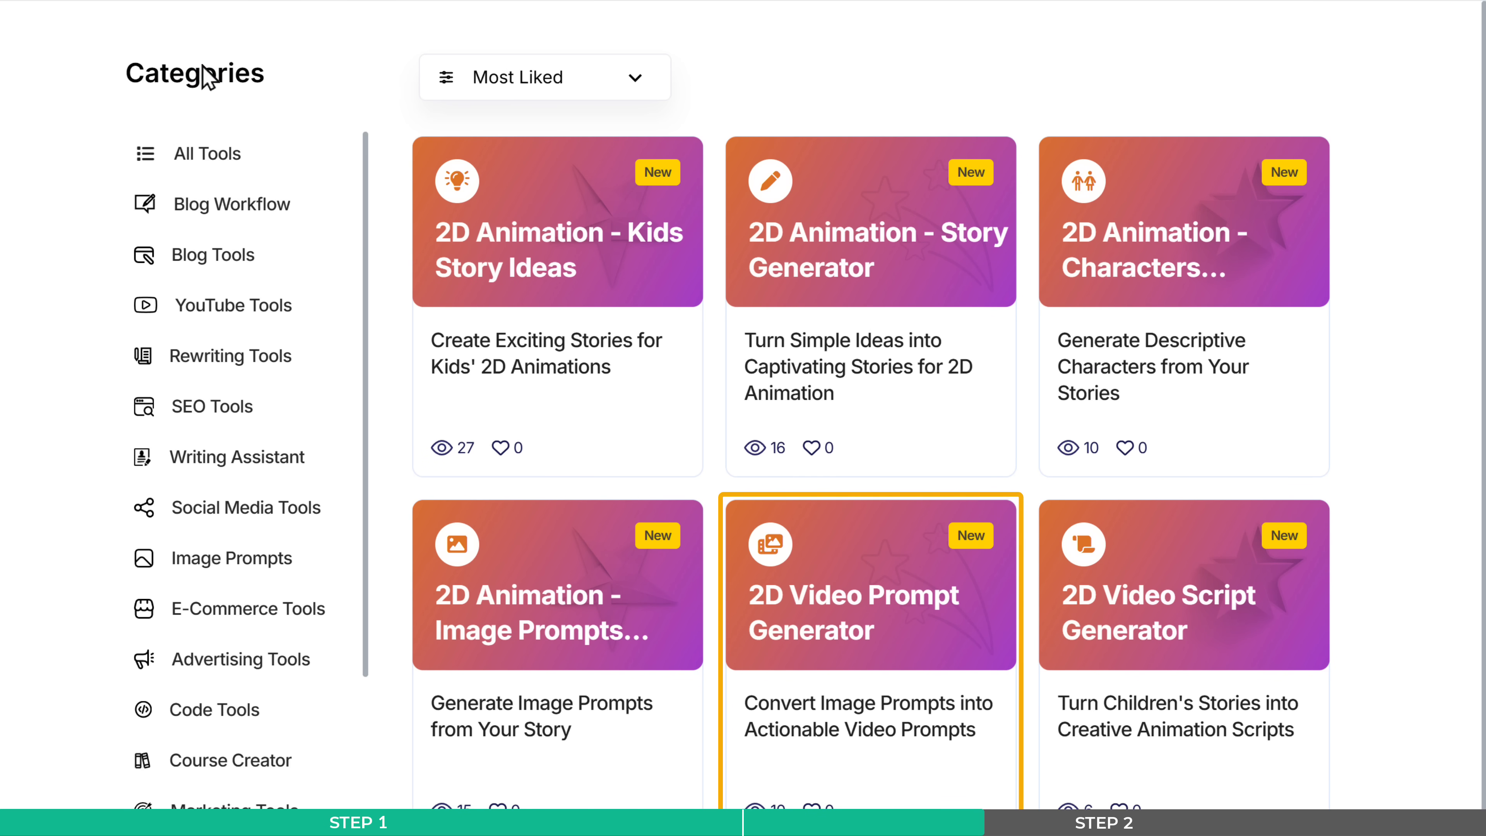
{"action": "left_click", "coordinate": [835, 640]}
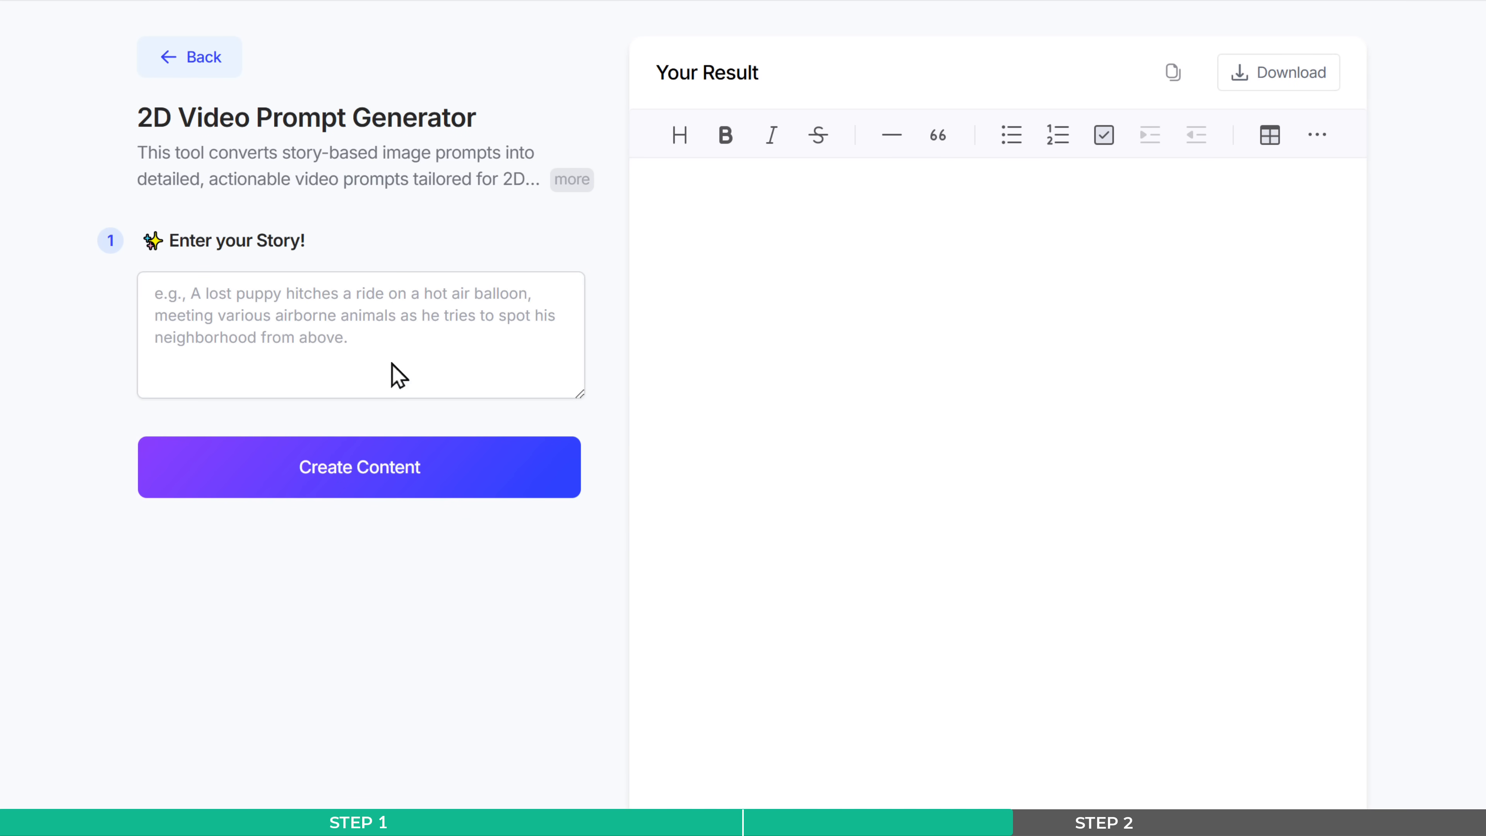
{"action": "left_click", "coordinate": [353, 338]}
{"action": "right_click", "coordinate": [357, 351]}
{"action": "left_click", "coordinate": [454, 588]}
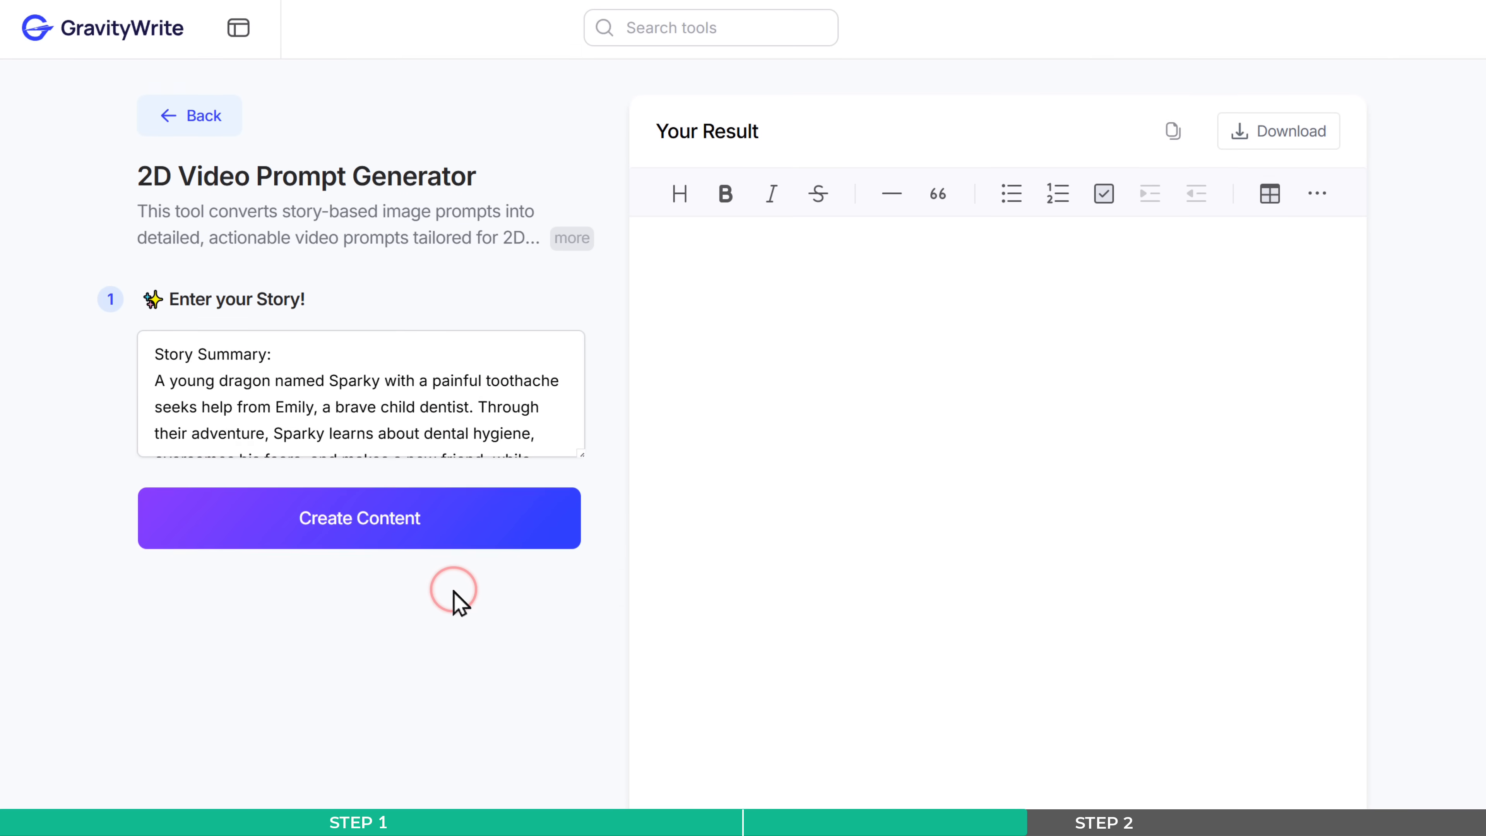
- Generate the 2D video prompts from the entered story and review the shot prompts for all scenes
{"action": "left_click", "coordinate": [369, 523]}
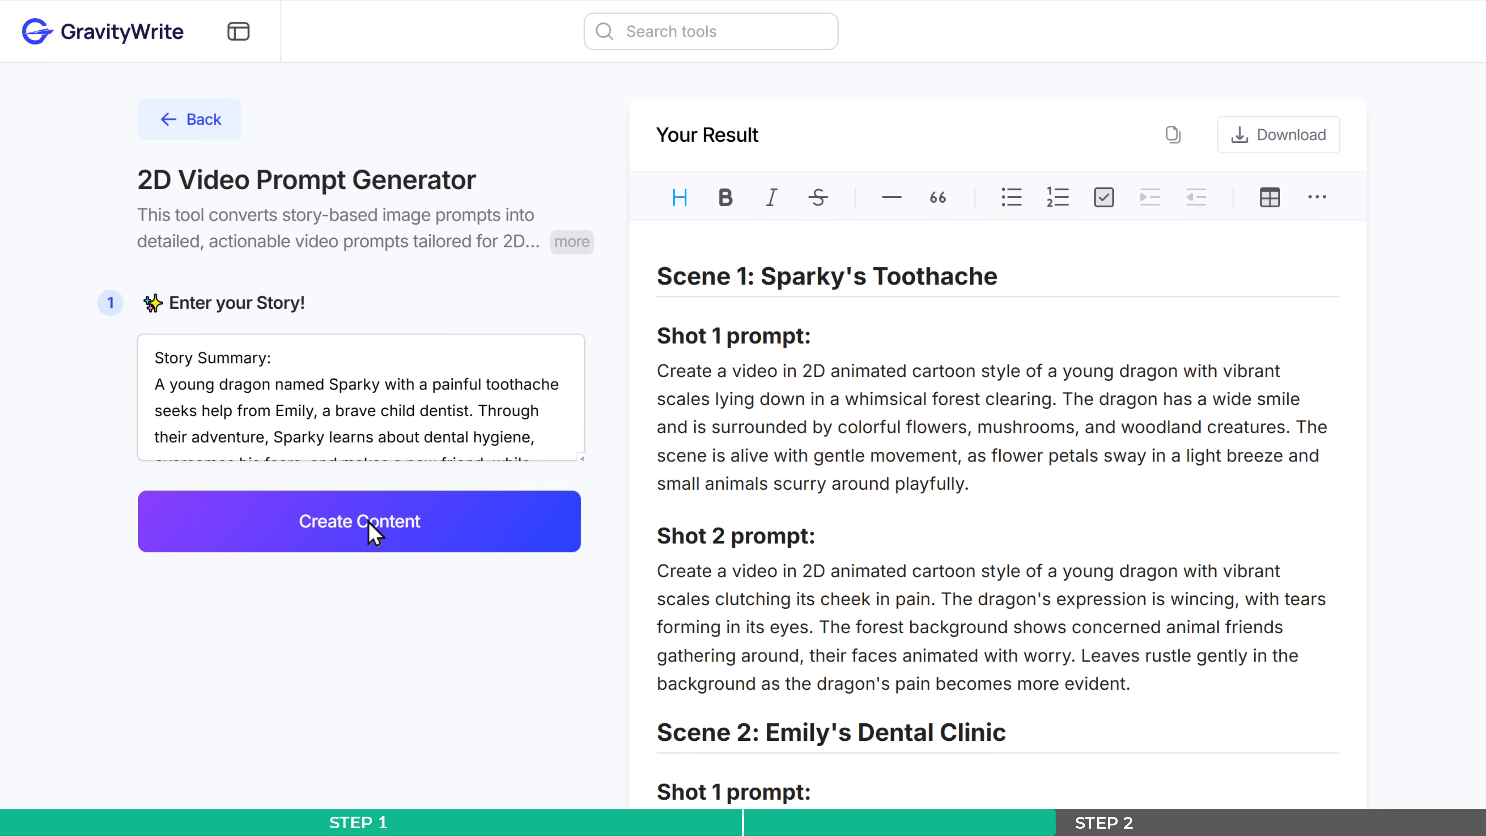
{"action": "scroll", "coordinate": [367, 521], "scroll_direction": "down", "scroll_amount": 20}
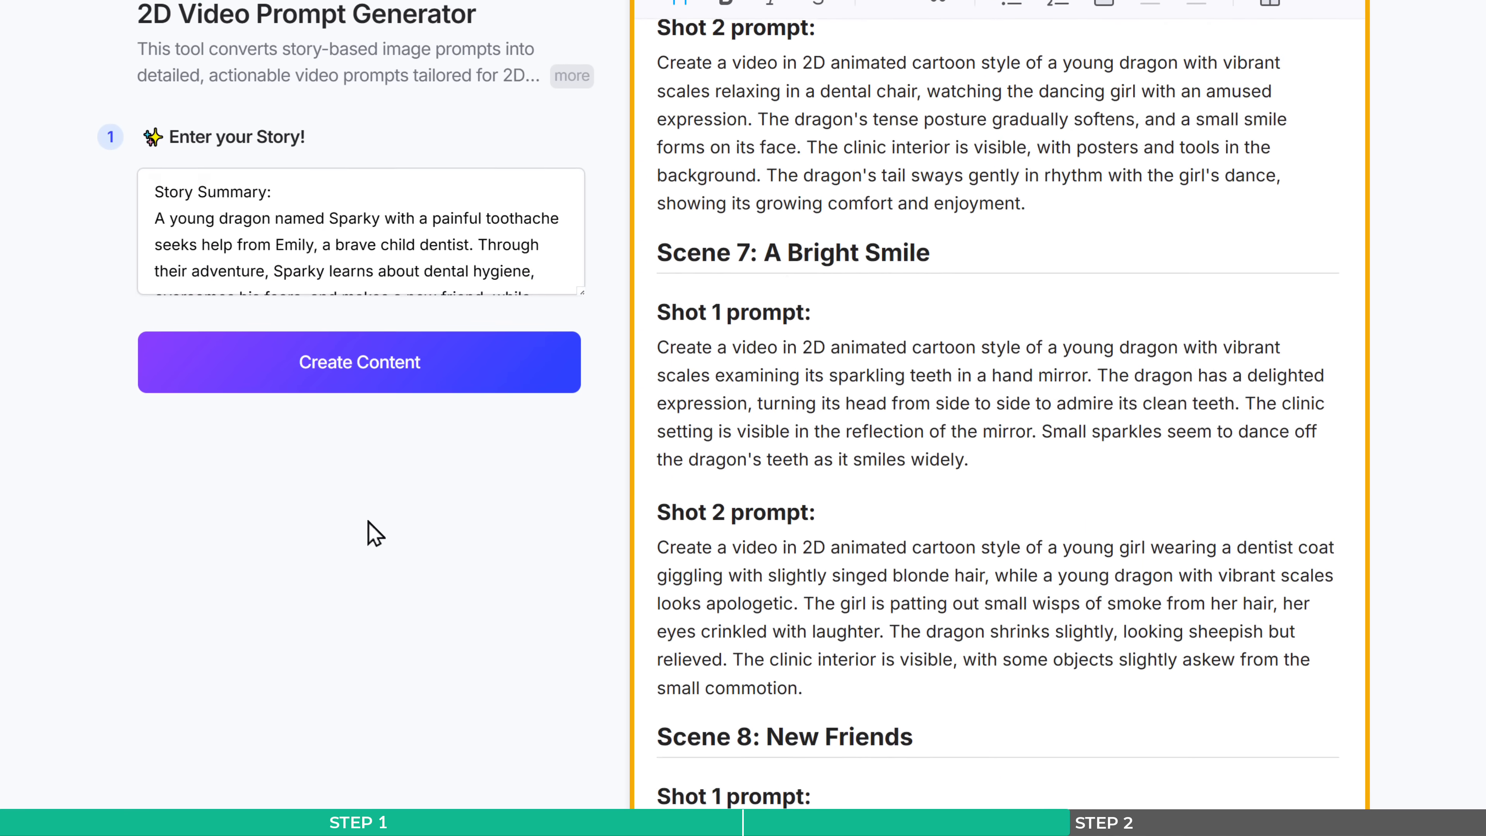
{"action": "scroll", "coordinate": [367, 521], "scroll_direction": "down", "scroll_amount": 8}
{"action": "scroll", "coordinate": [368, 521], "scroll_direction": "up", "scroll_amount": 20}
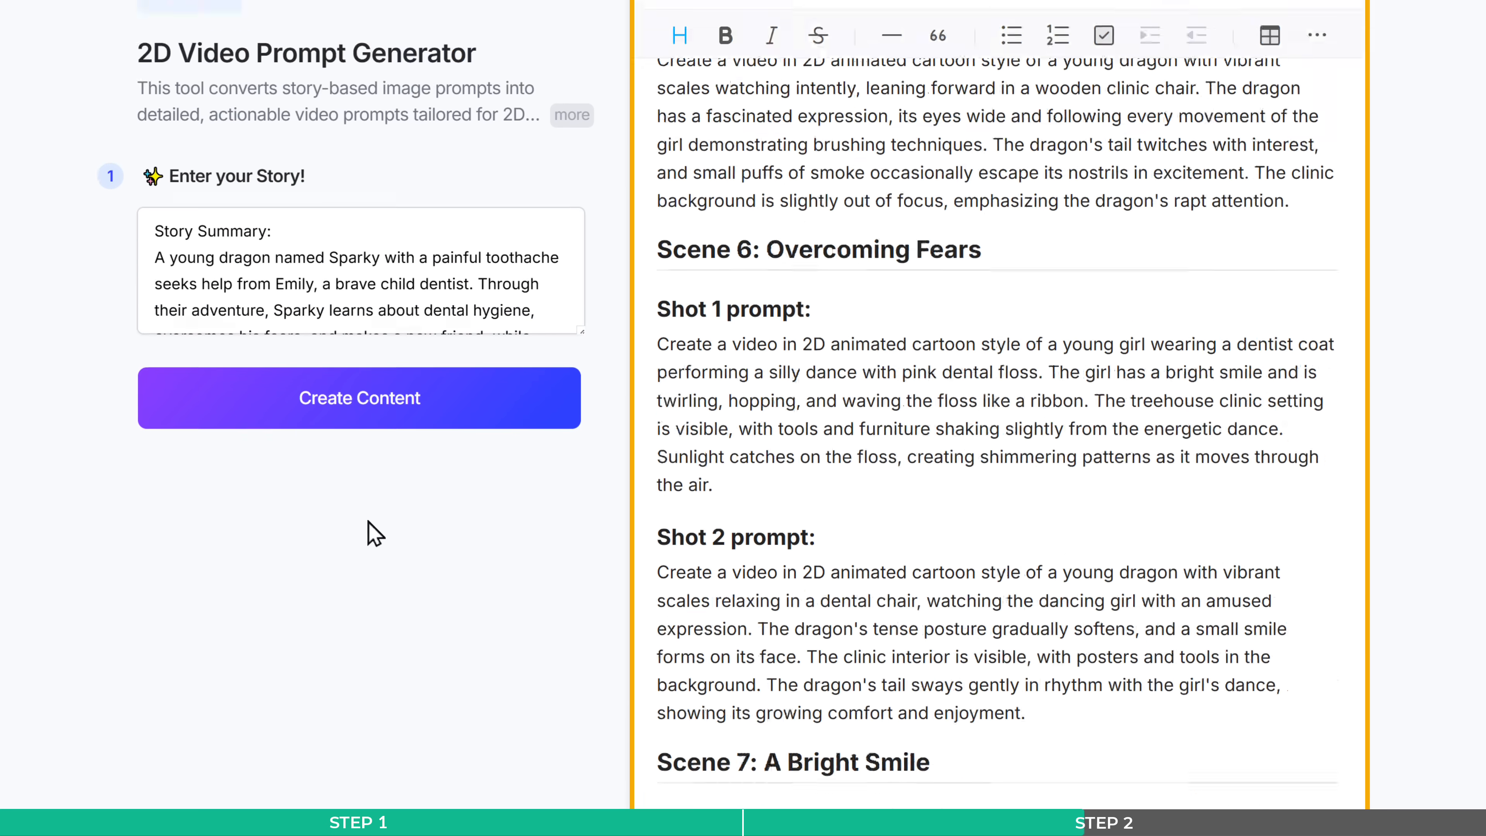
{"action": "scroll", "coordinate": [369, 525], "scroll_direction": "up", "scroll_amount": 5}
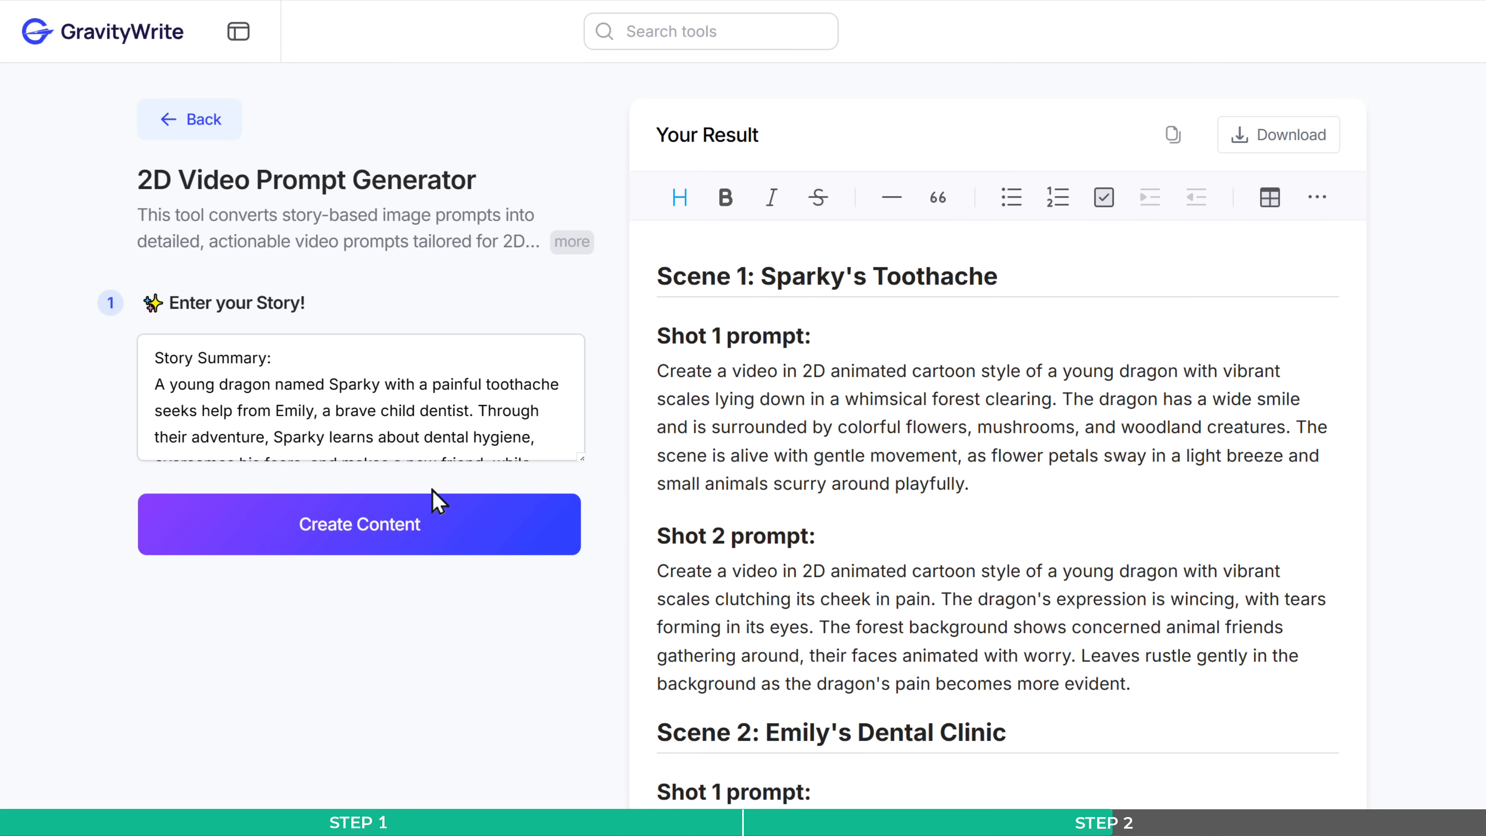
- Copy the Scene 1 Shot 1 prompt and paste it into the Image to Video prompt in Hailuo AI
{"action": "left_click_drag", "start_coordinate": [658, 374], "coordinate": [969, 484]}
{"action": "right_click", "coordinate": [970, 486]}
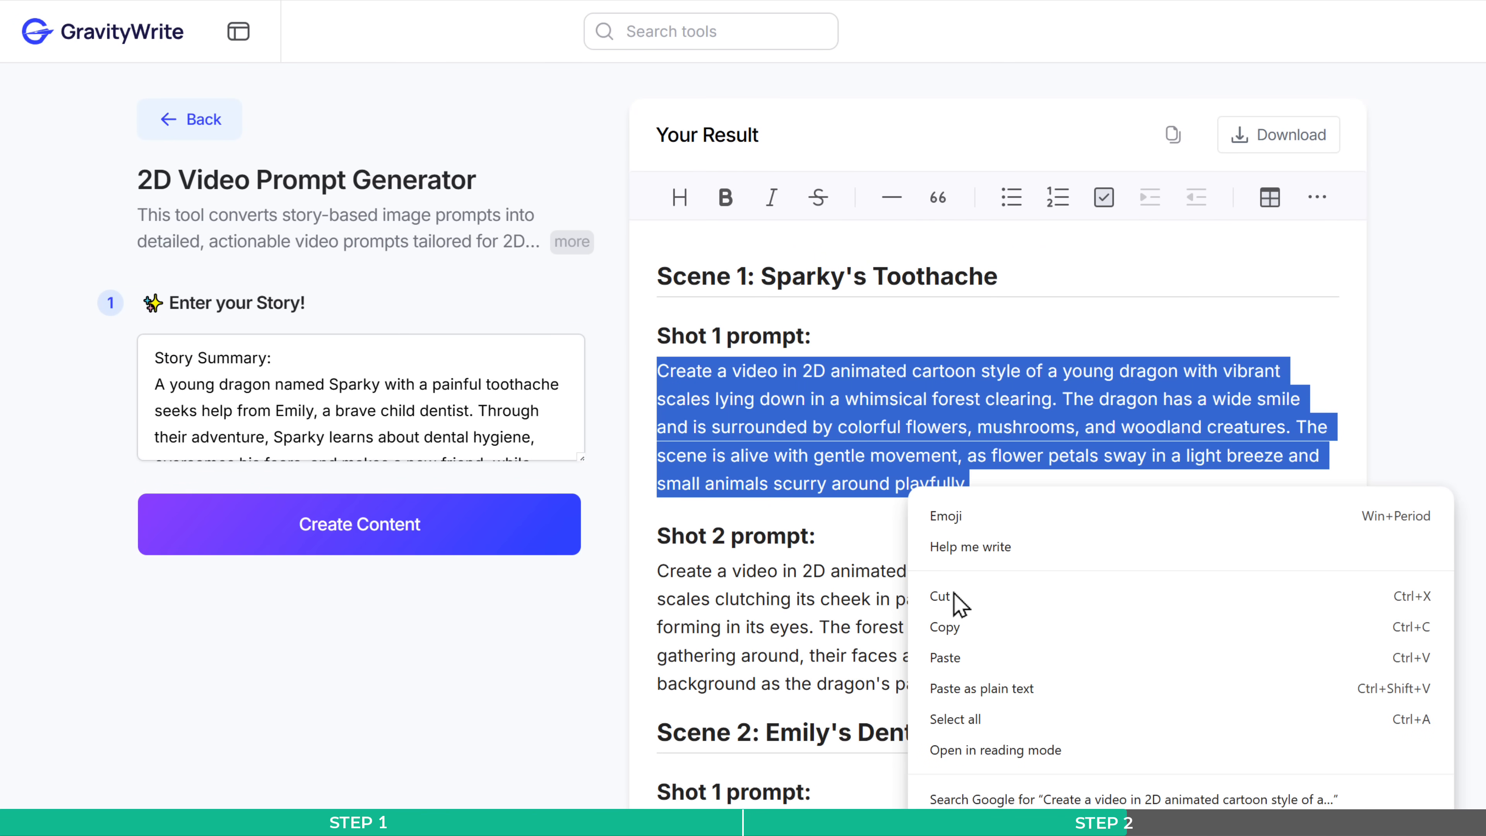
{"action": "left_click", "coordinate": [945, 626]}
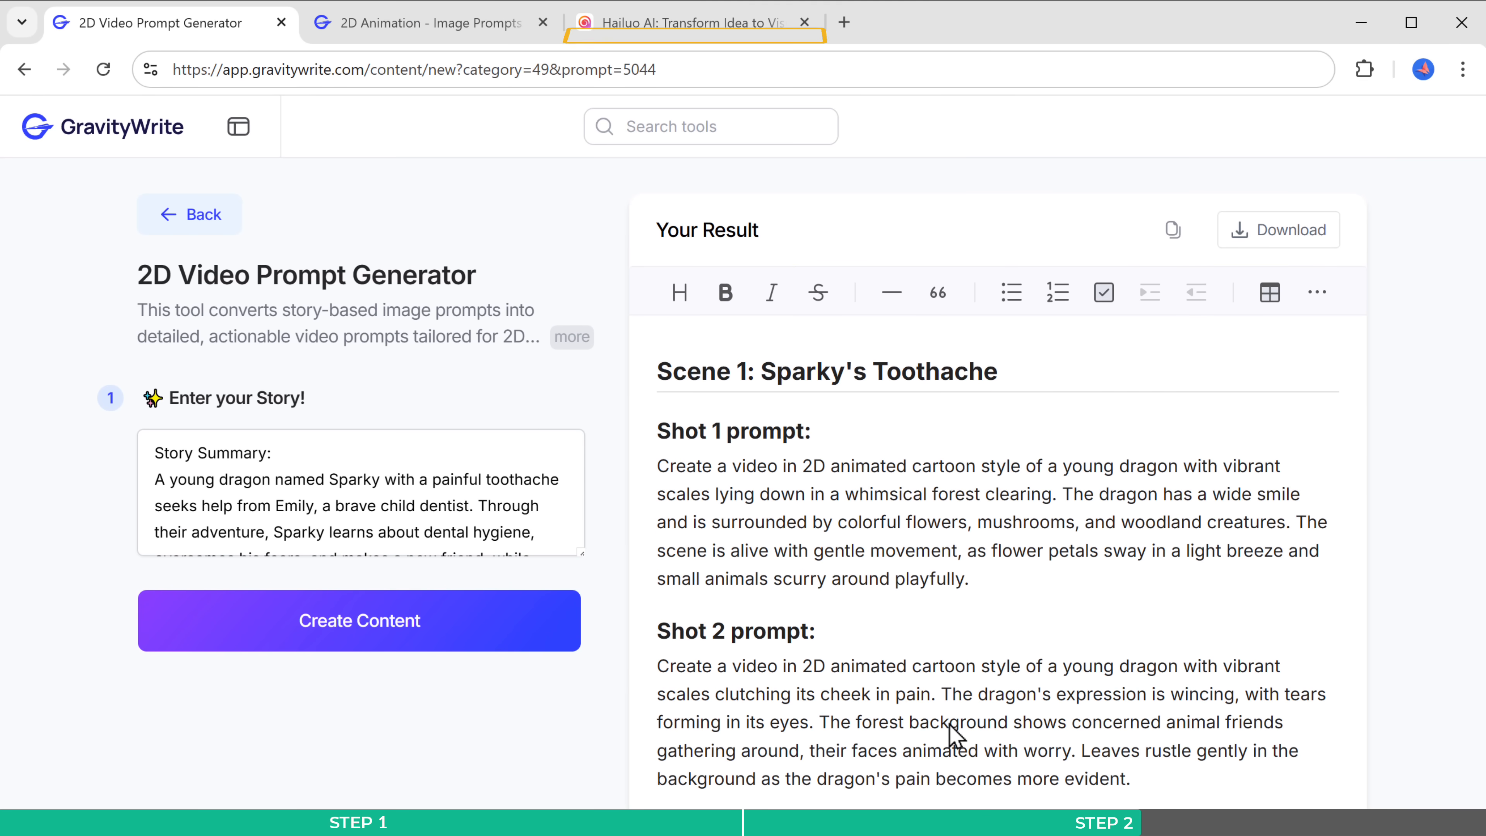
{"action": "left_click", "coordinate": [652, 26]}
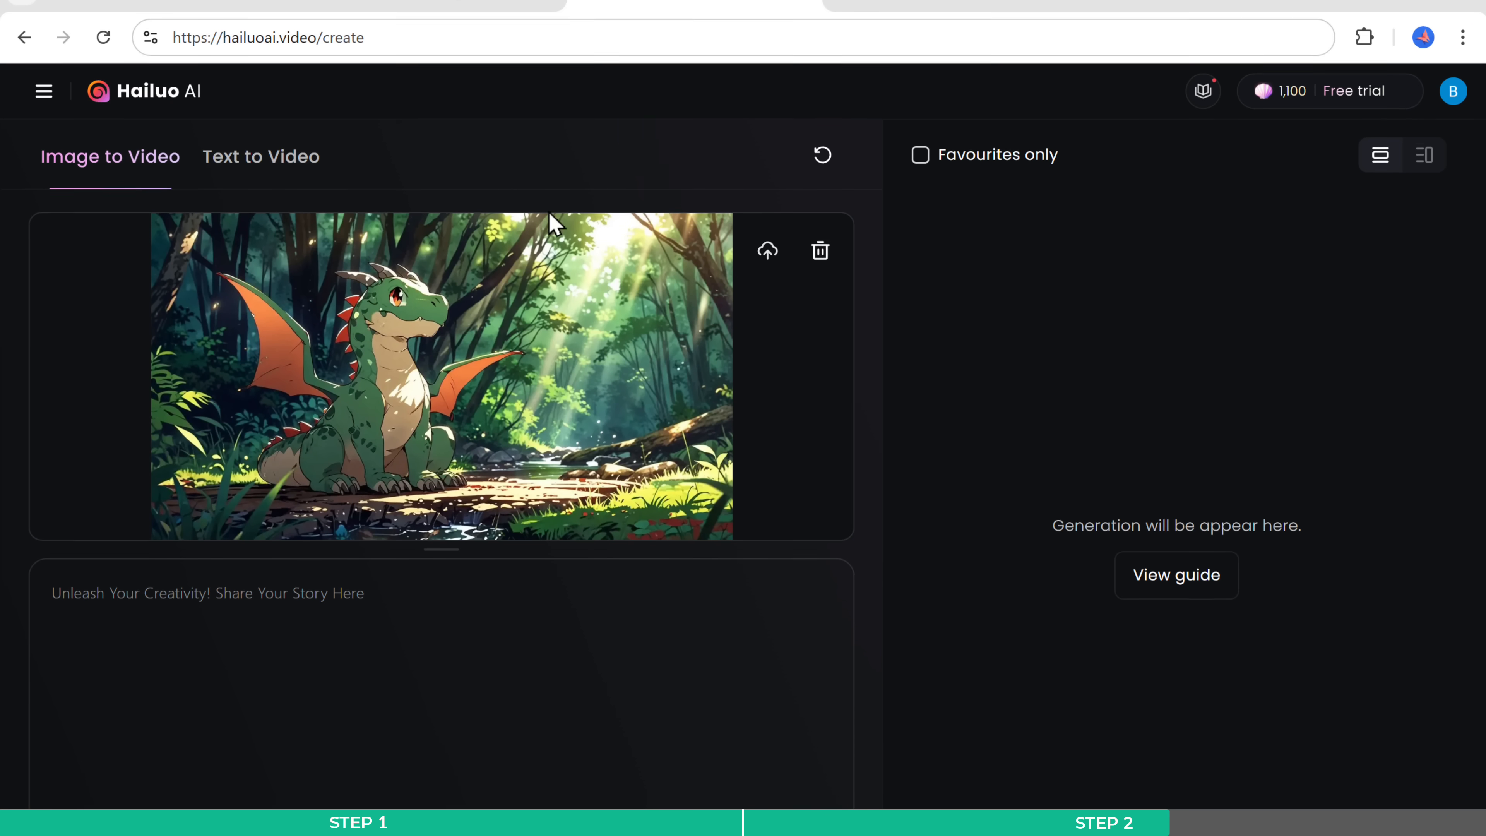
{"action": "right_click", "coordinate": [376, 628]}
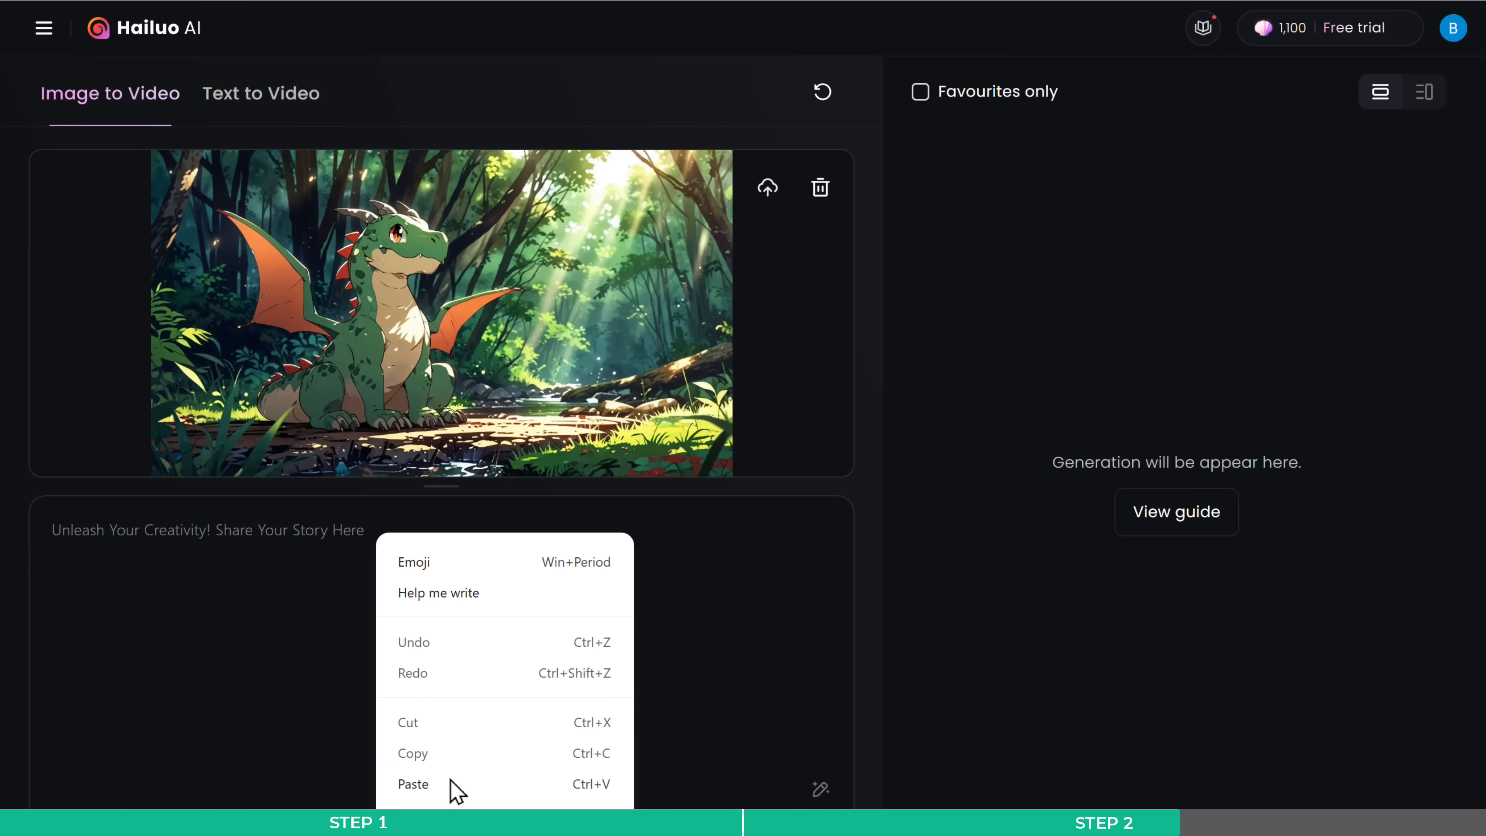
{"action": "left_click", "coordinate": [451, 784]}
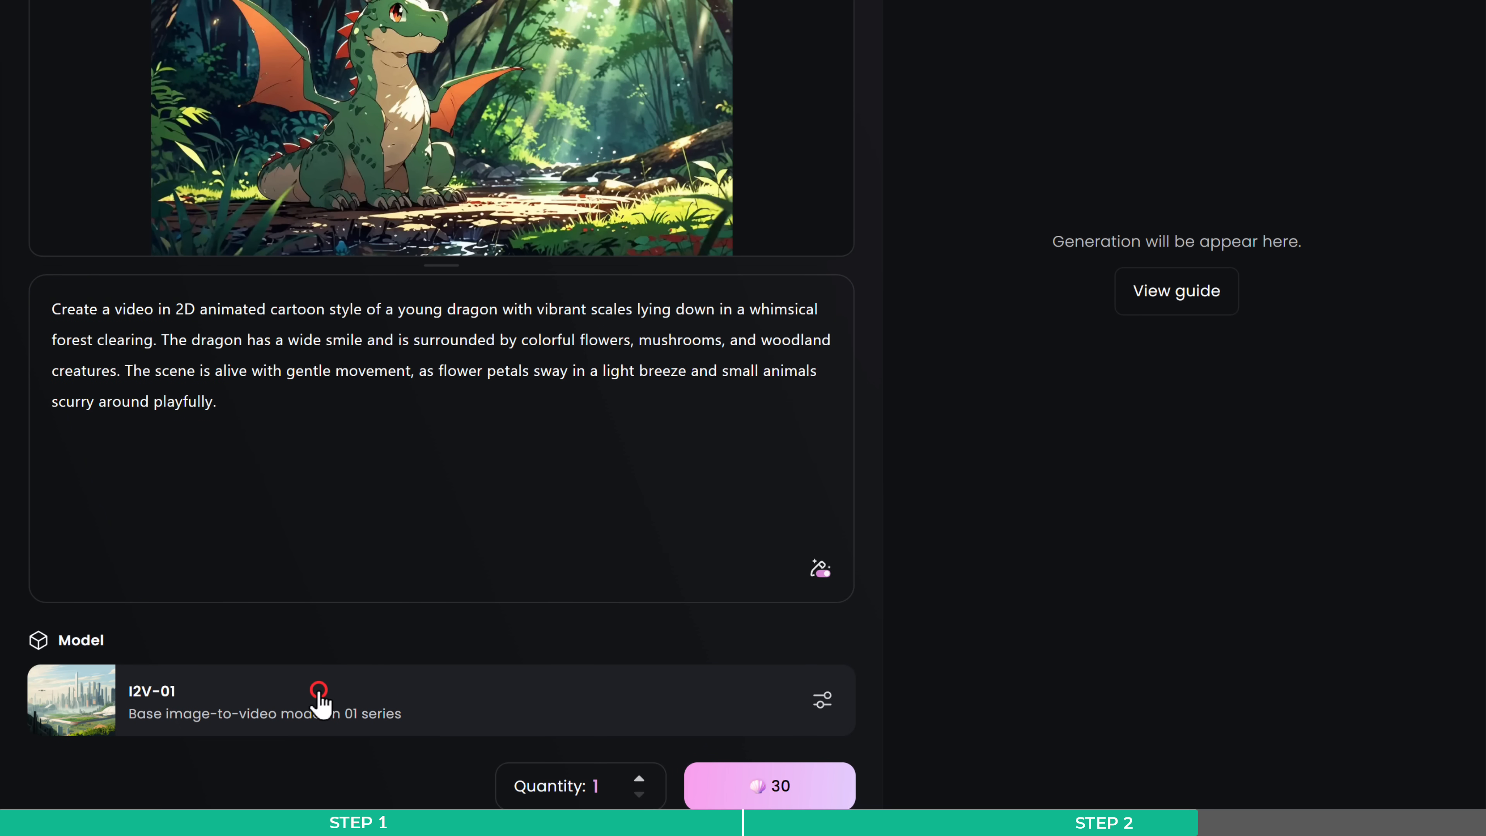
- Choose the I2V-01-live model and generate one video from the dragon image
{"action": "left_click", "coordinate": [319, 693]}
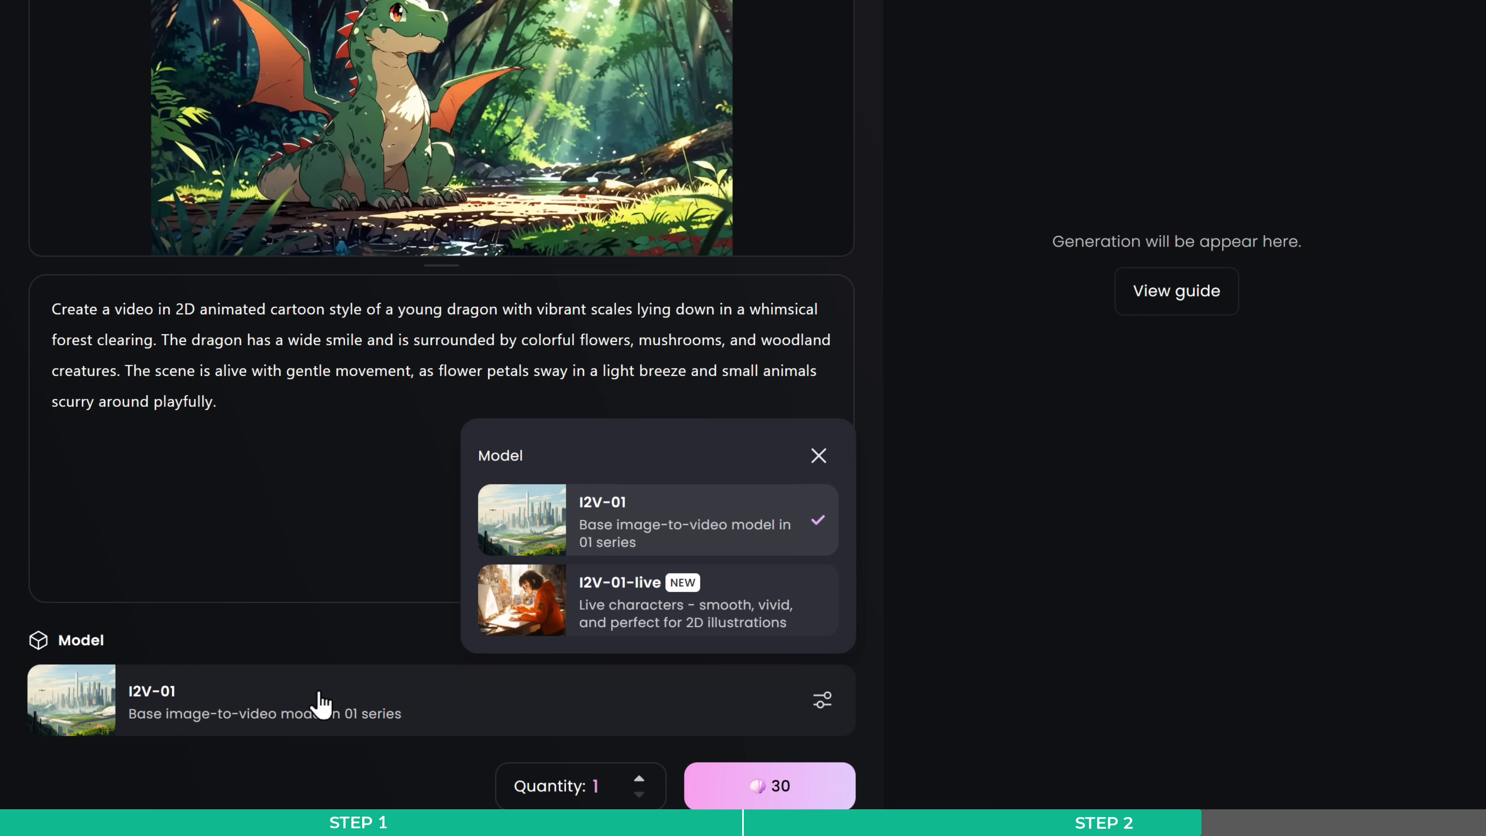
{"action": "left_click", "coordinate": [647, 614]}
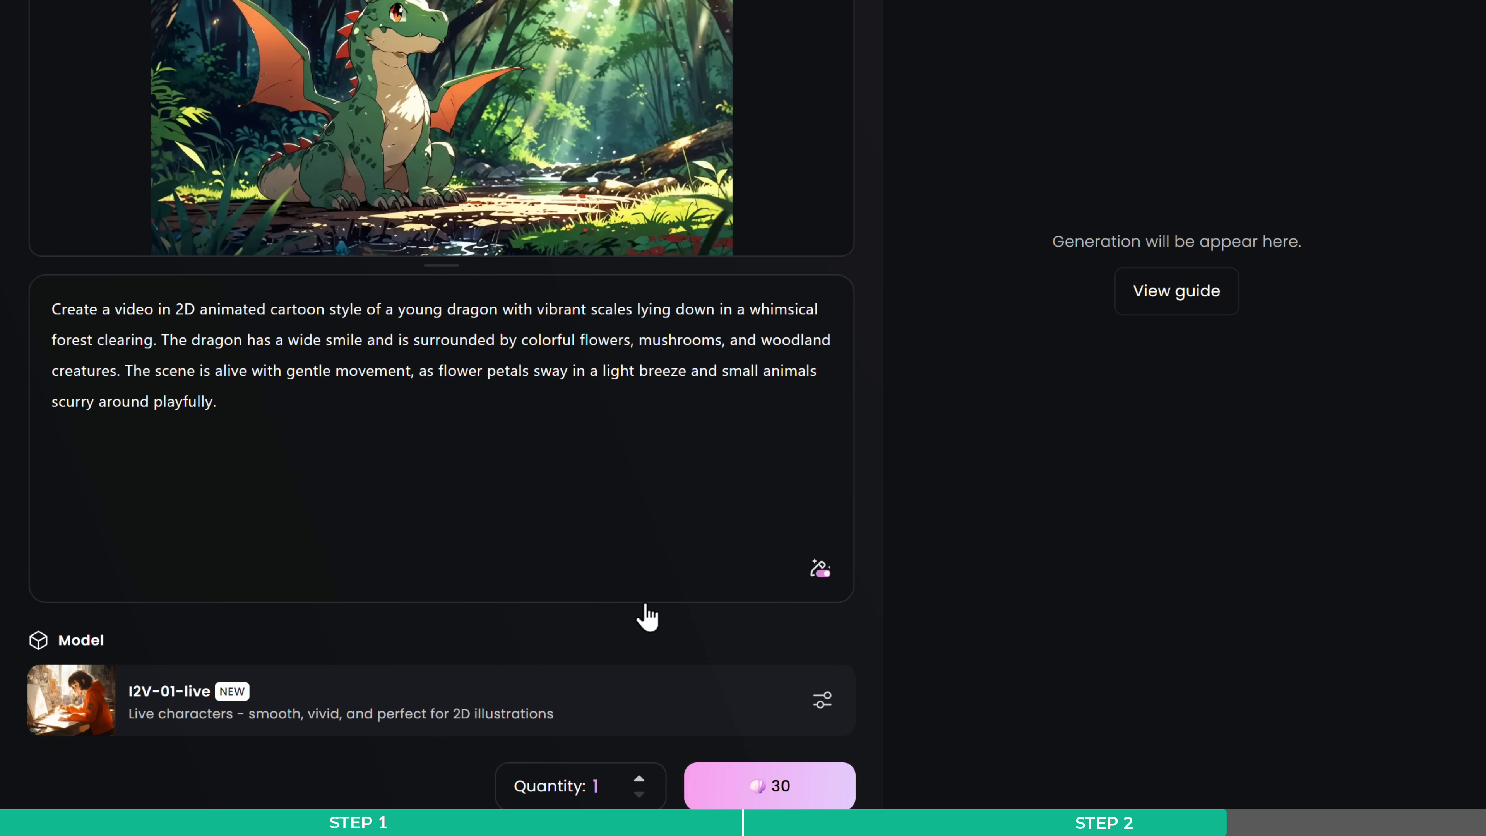
{"action": "left_click", "coordinate": [783, 787]}
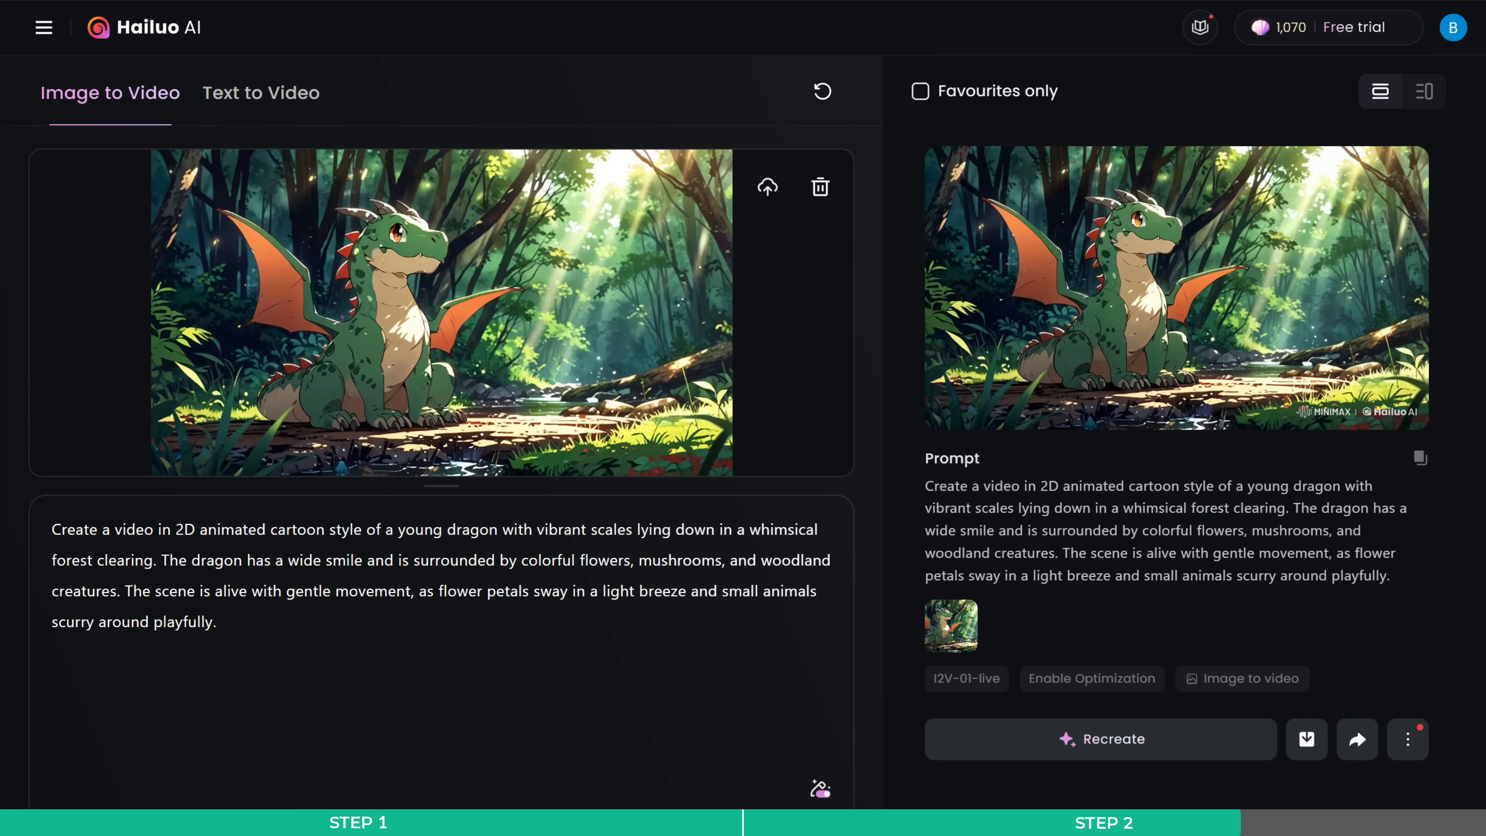
- Open the generated dragon video, download it as an MP4 and open the downloaded file
{"action": "mouse_move", "coordinate": [1189, 262]}
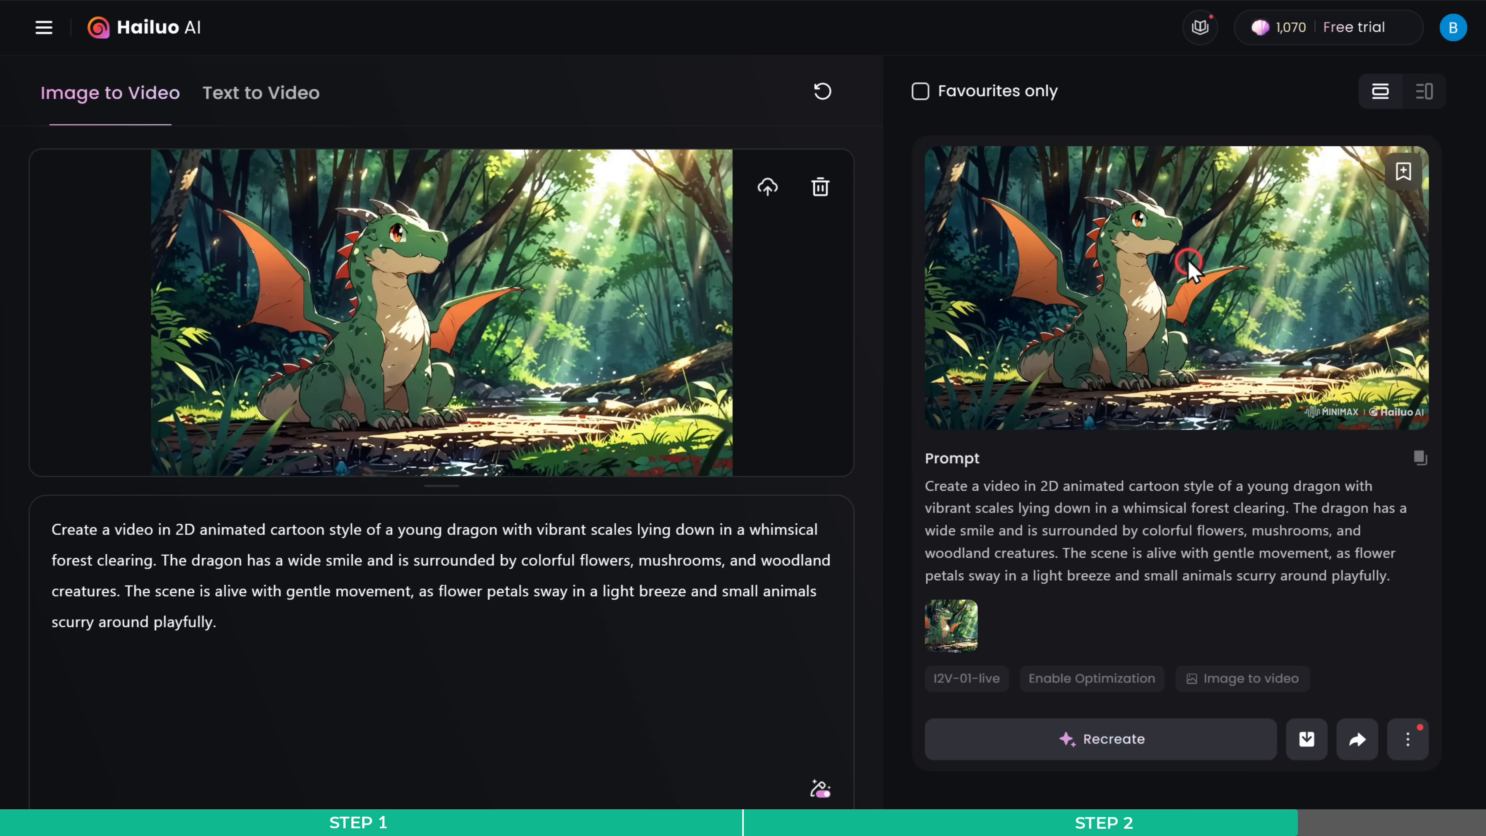
{"action": "left_click", "coordinate": [1189, 263]}
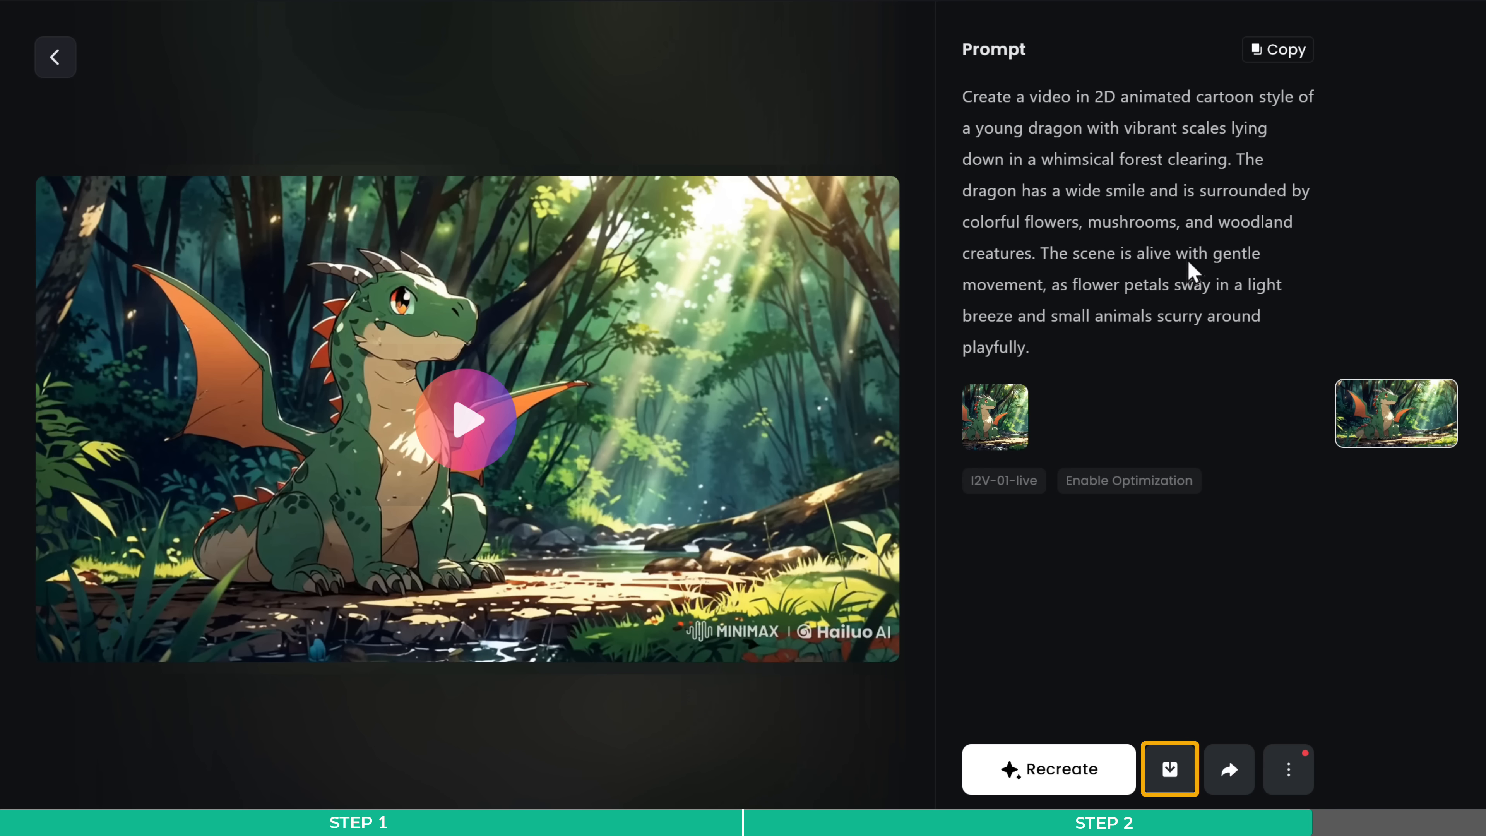
{"action": "left_click", "coordinate": [1170, 771]}
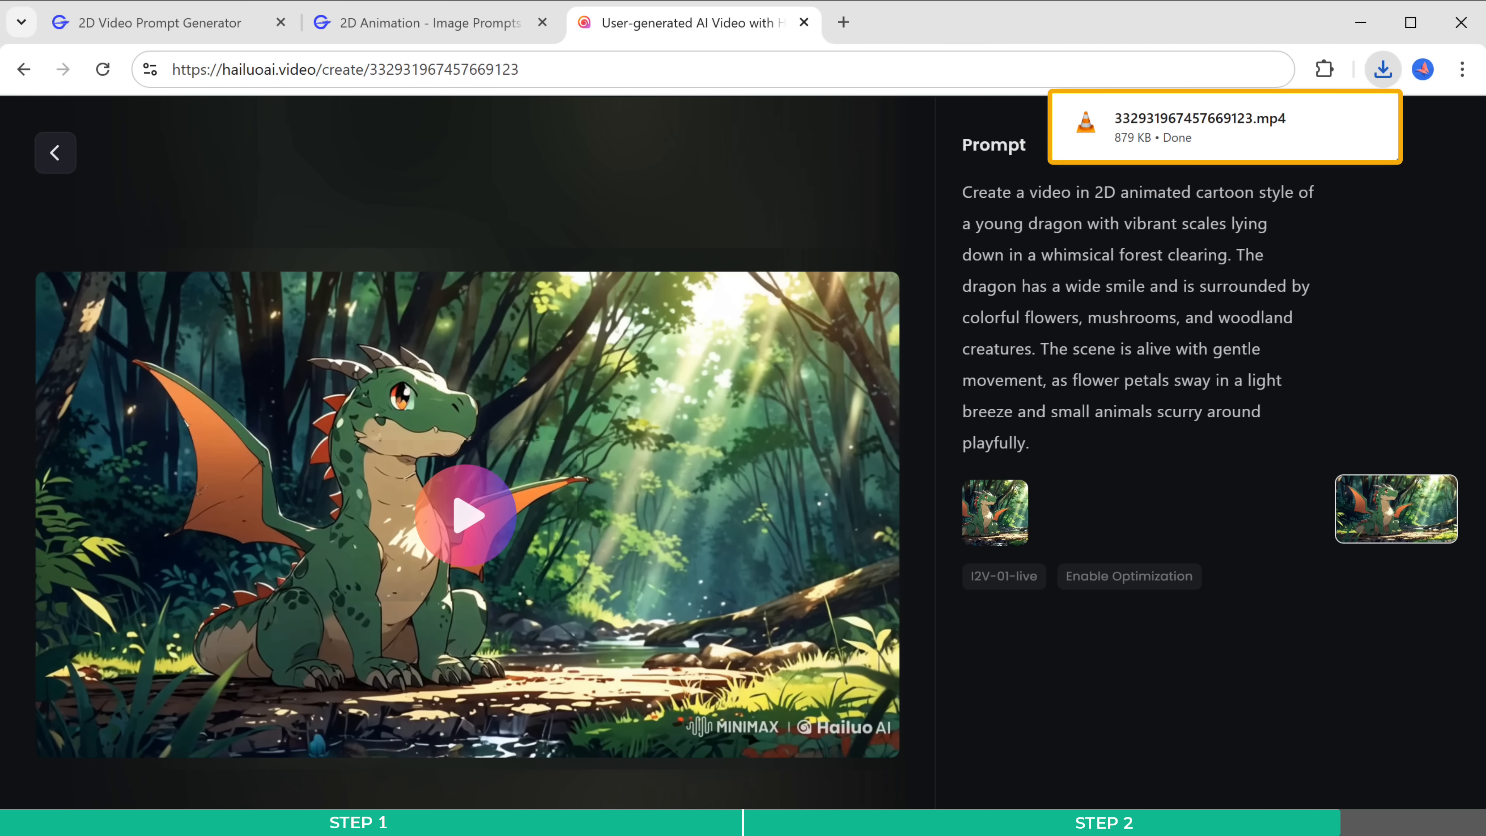
{"action": "left_click", "coordinate": [1210, 131]}
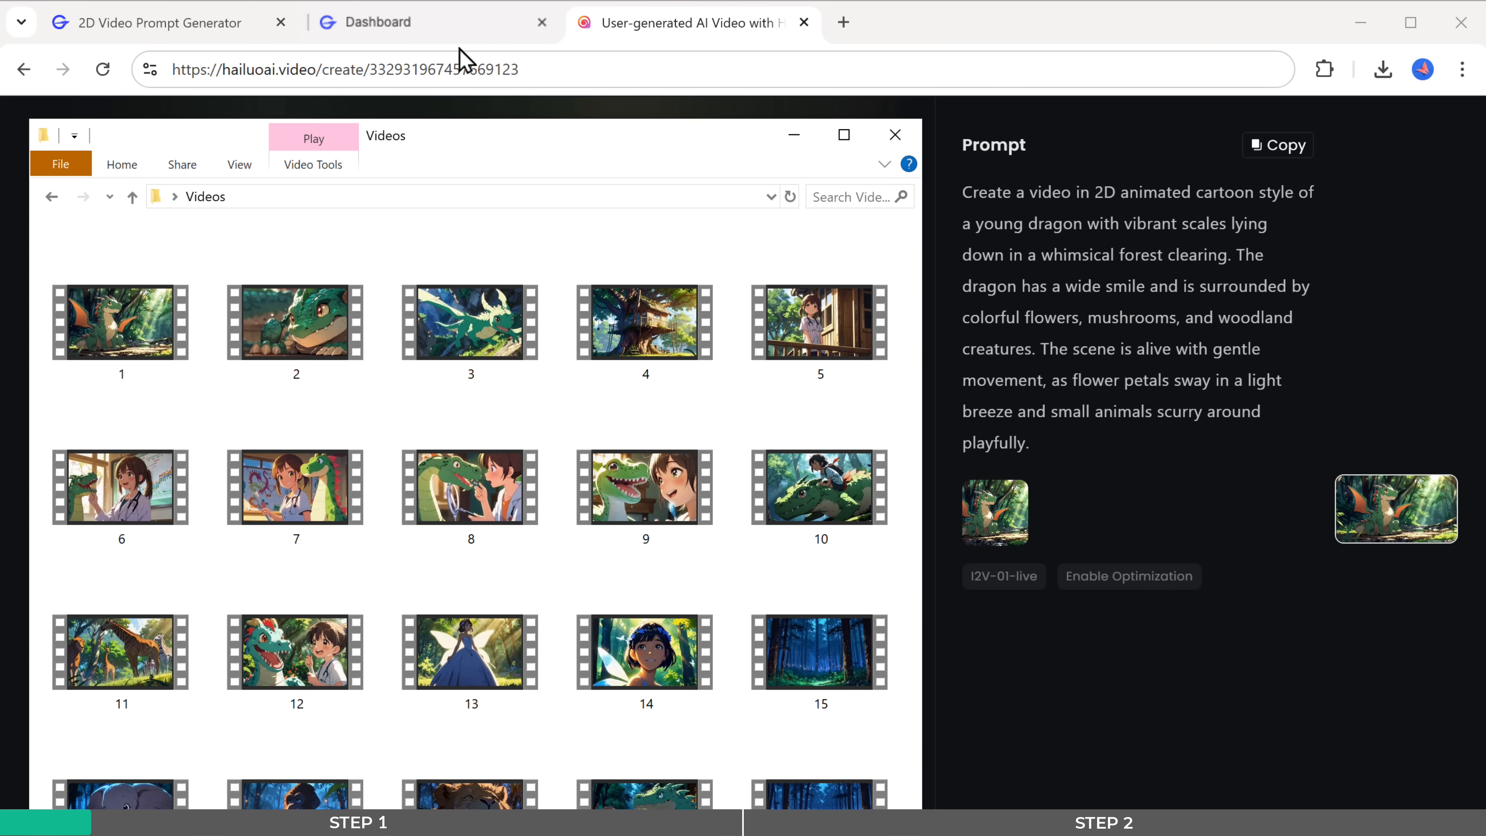
- Switch to GravityWrite, open the 2D Video Script Generator and copy the full story from the 2D Animation - Story Generator result
{"action": "left_click", "coordinate": [443, 27]}
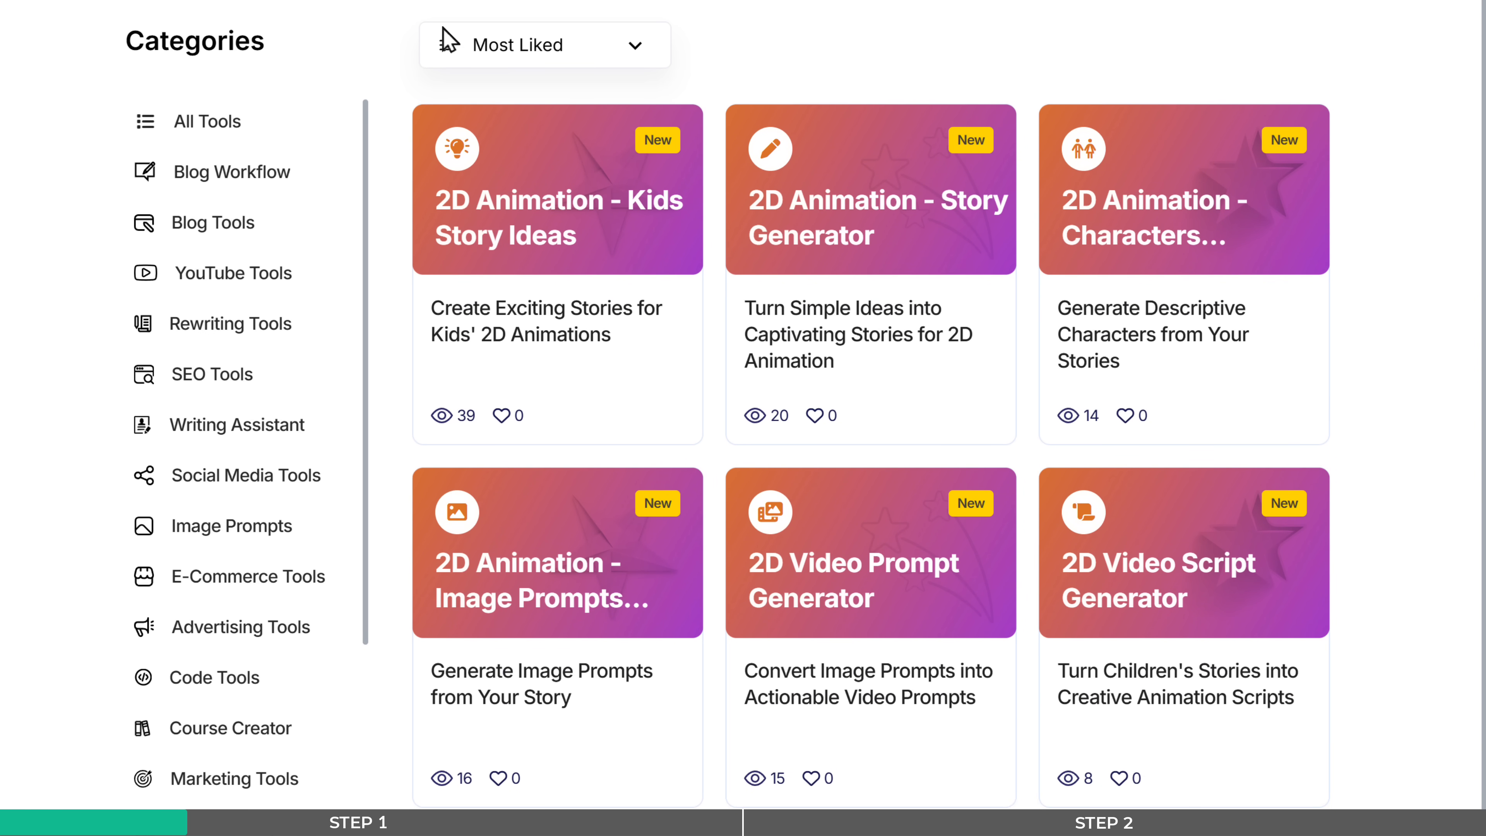
{"action": "left_click", "coordinate": [1145, 648]}
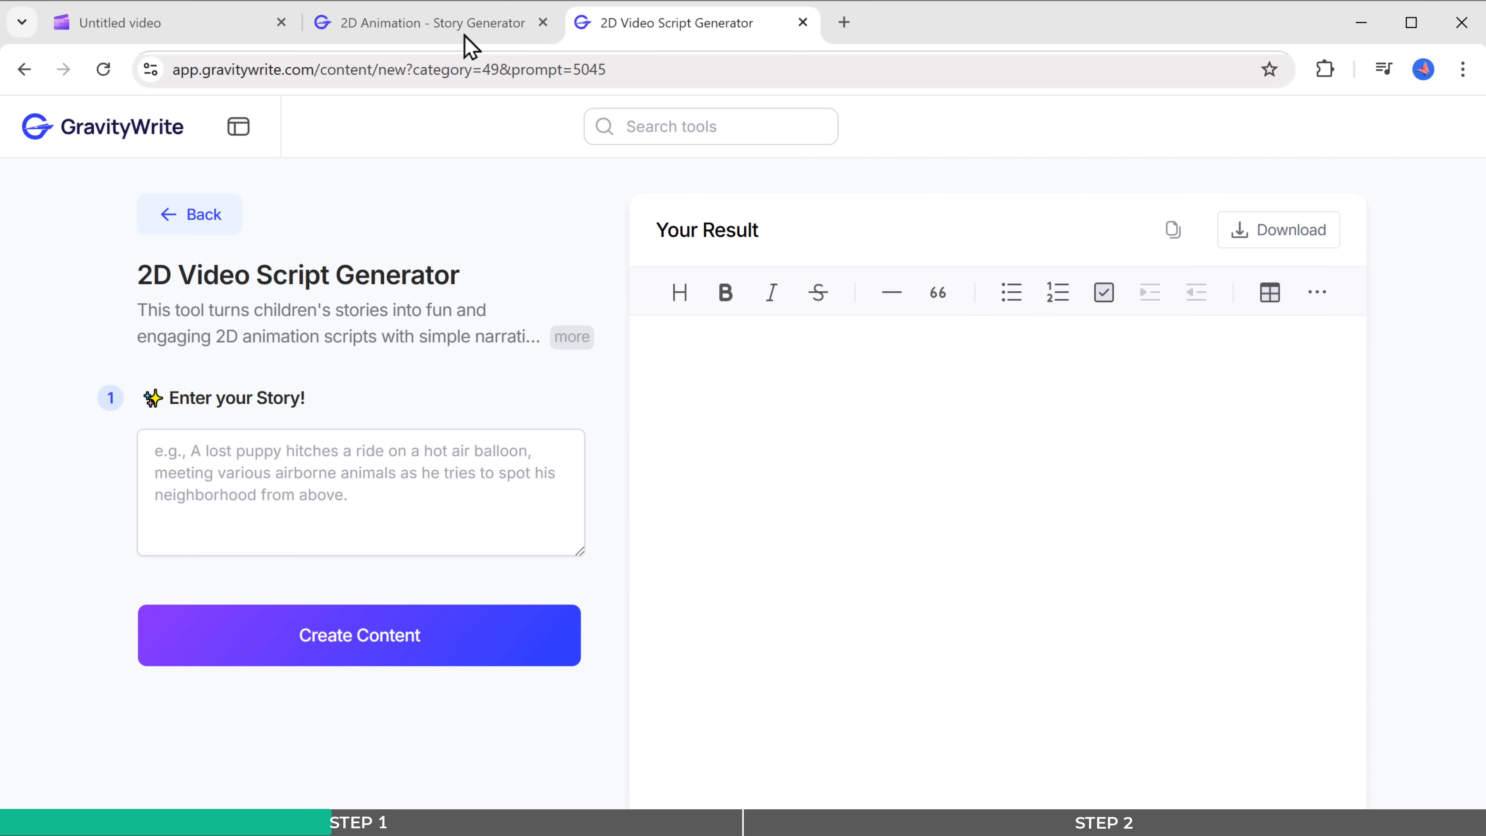
{"action": "left_click", "coordinate": [465, 24]}
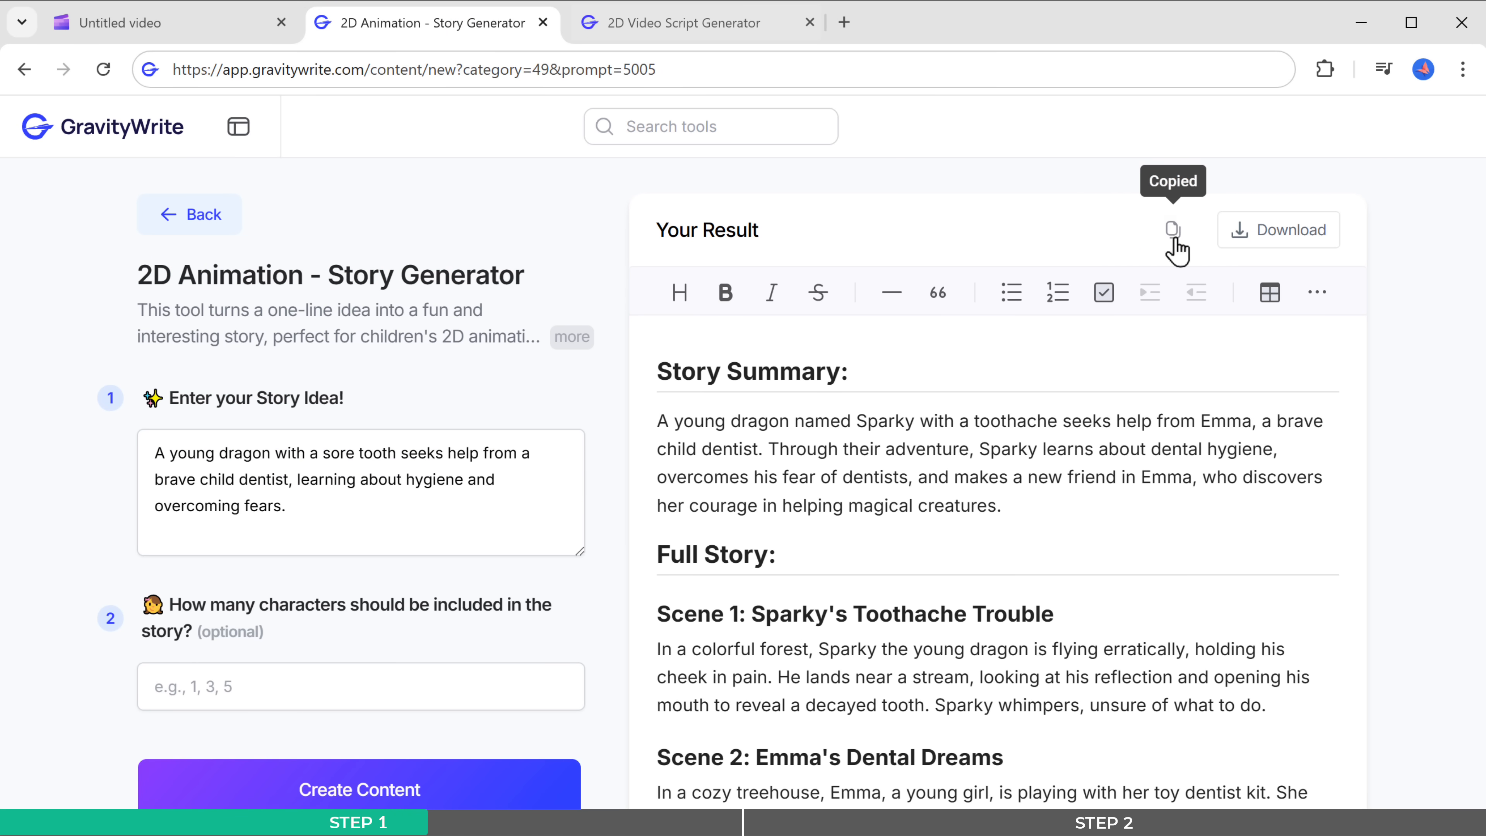
{"action": "left_click", "coordinate": [704, 24]}
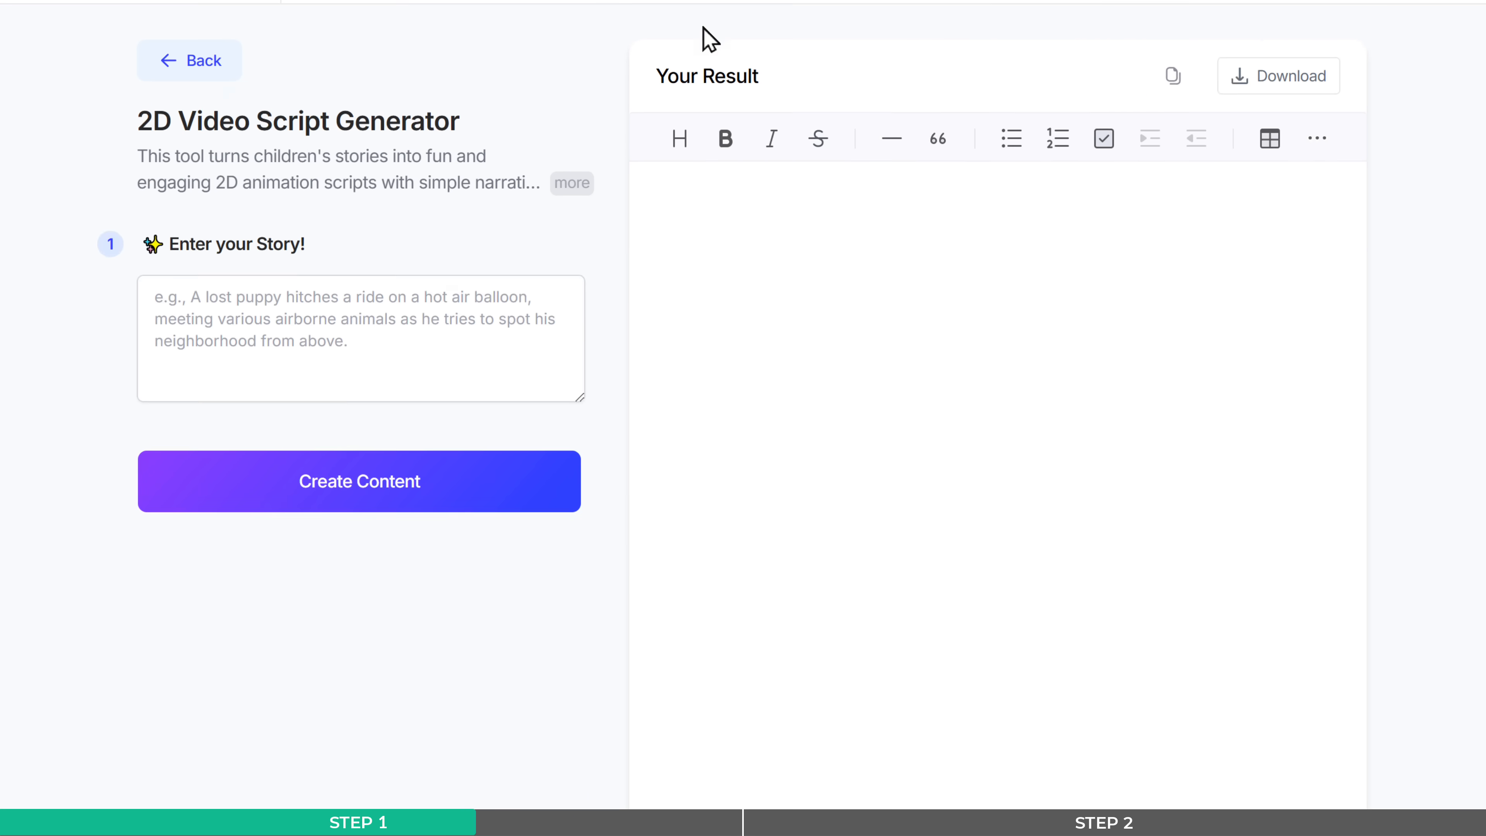
- Paste the story into the 2D Video Script Generator's story input and generate the narration script
{"action": "left_click", "coordinate": [353, 337]}
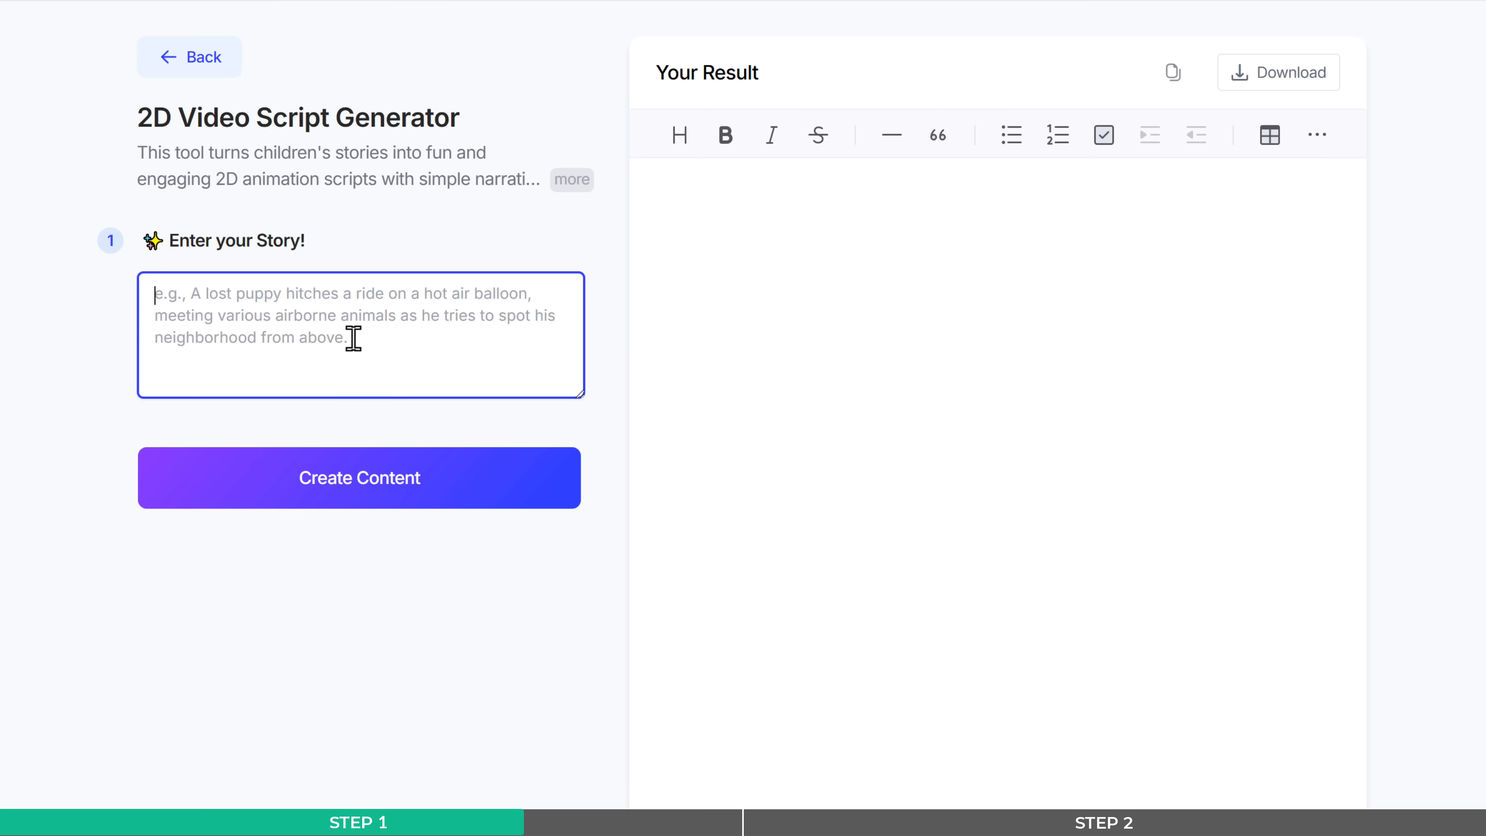
{"action": "right_click", "coordinate": [353, 337]}
{"action": "left_click", "coordinate": [431, 590]}
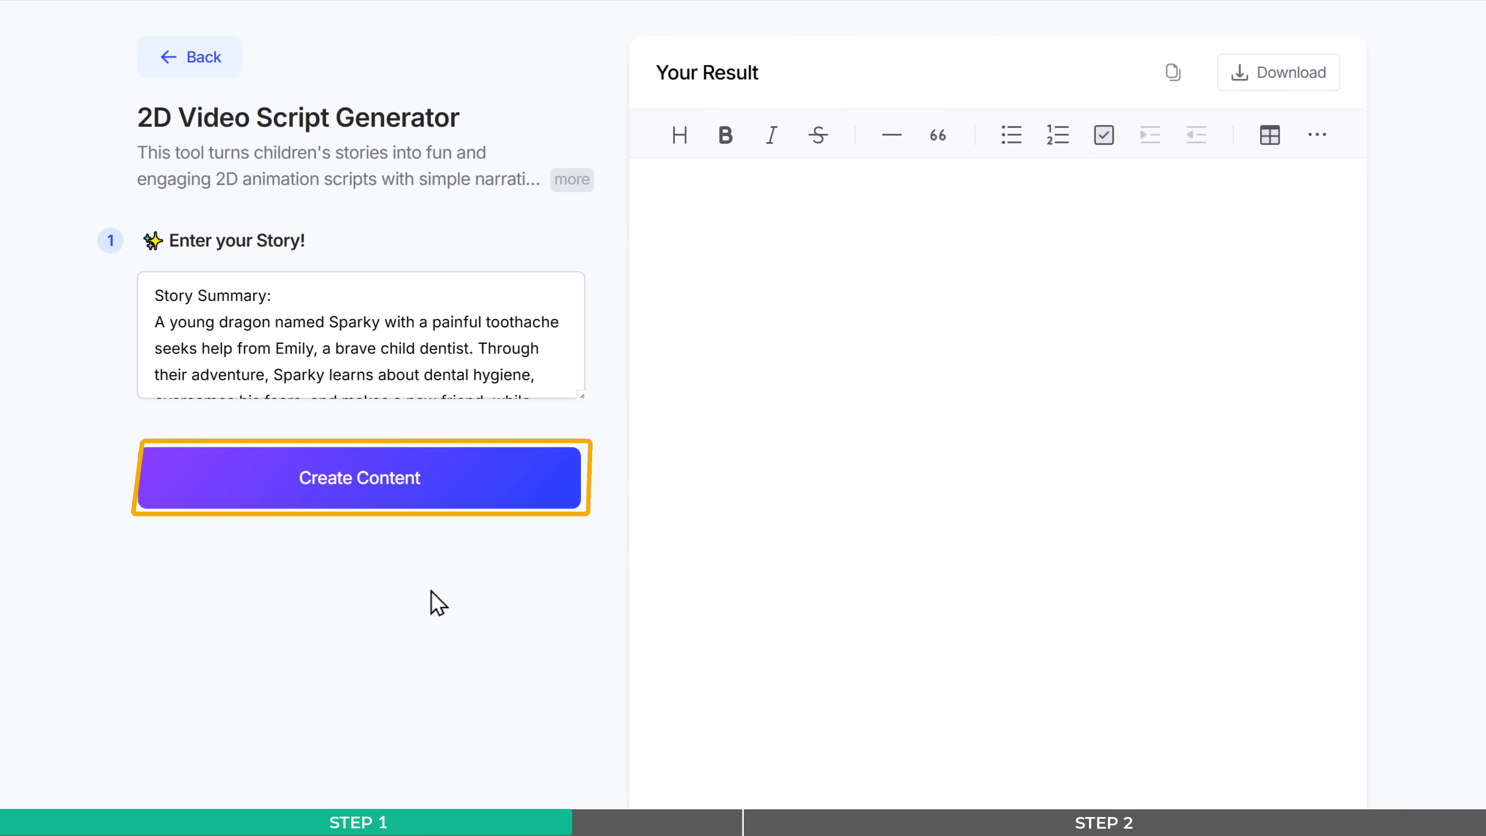
{"action": "left_click", "coordinate": [386, 497]}
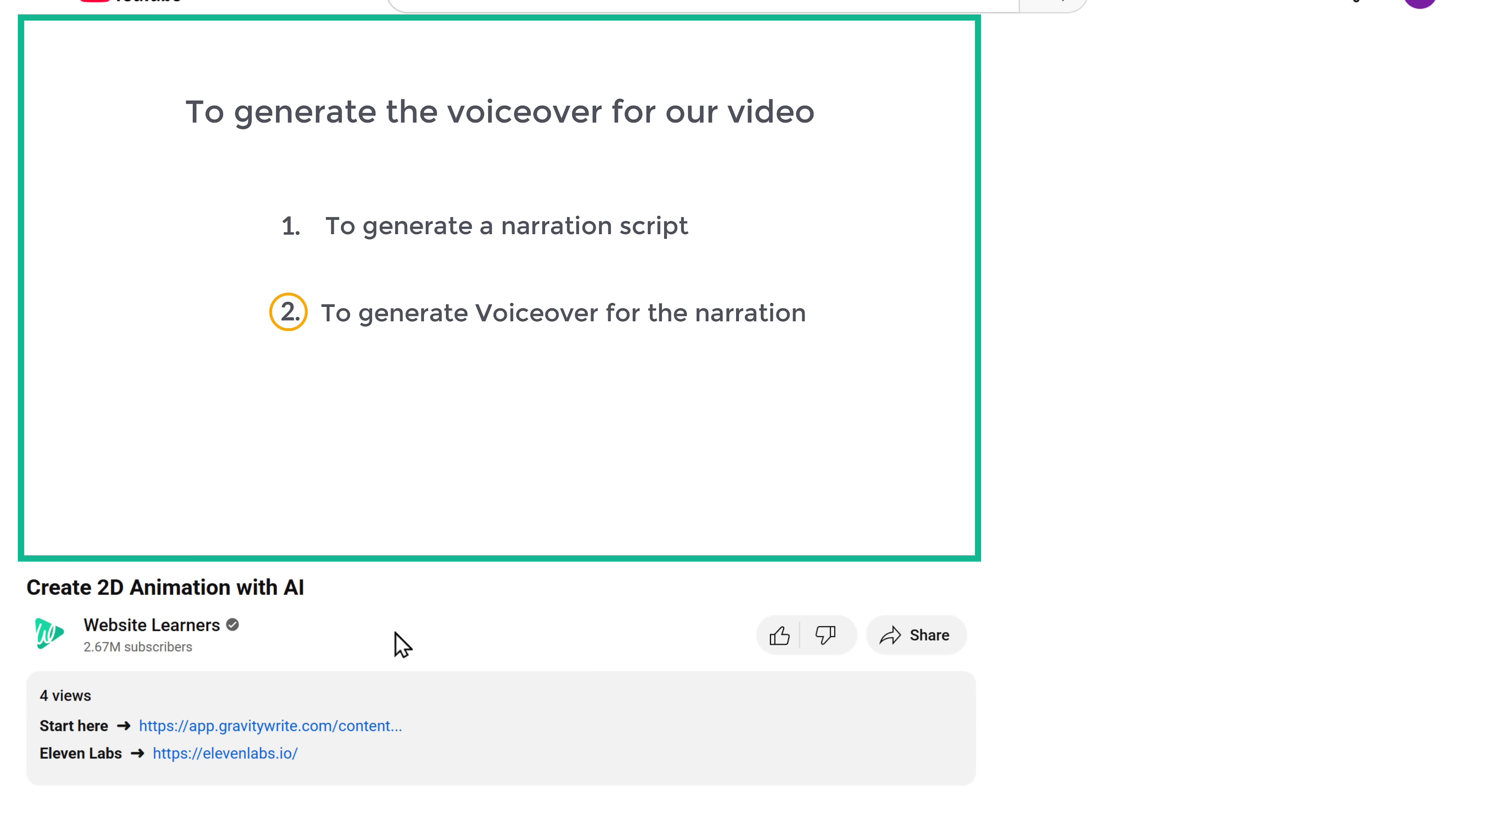
- Open ElevenLabs and paste GravityWrite's Scene 1 narration, without the "Narrator:" label, into the Text to Speech input
{"action": "left_click", "coordinate": [228, 754]}
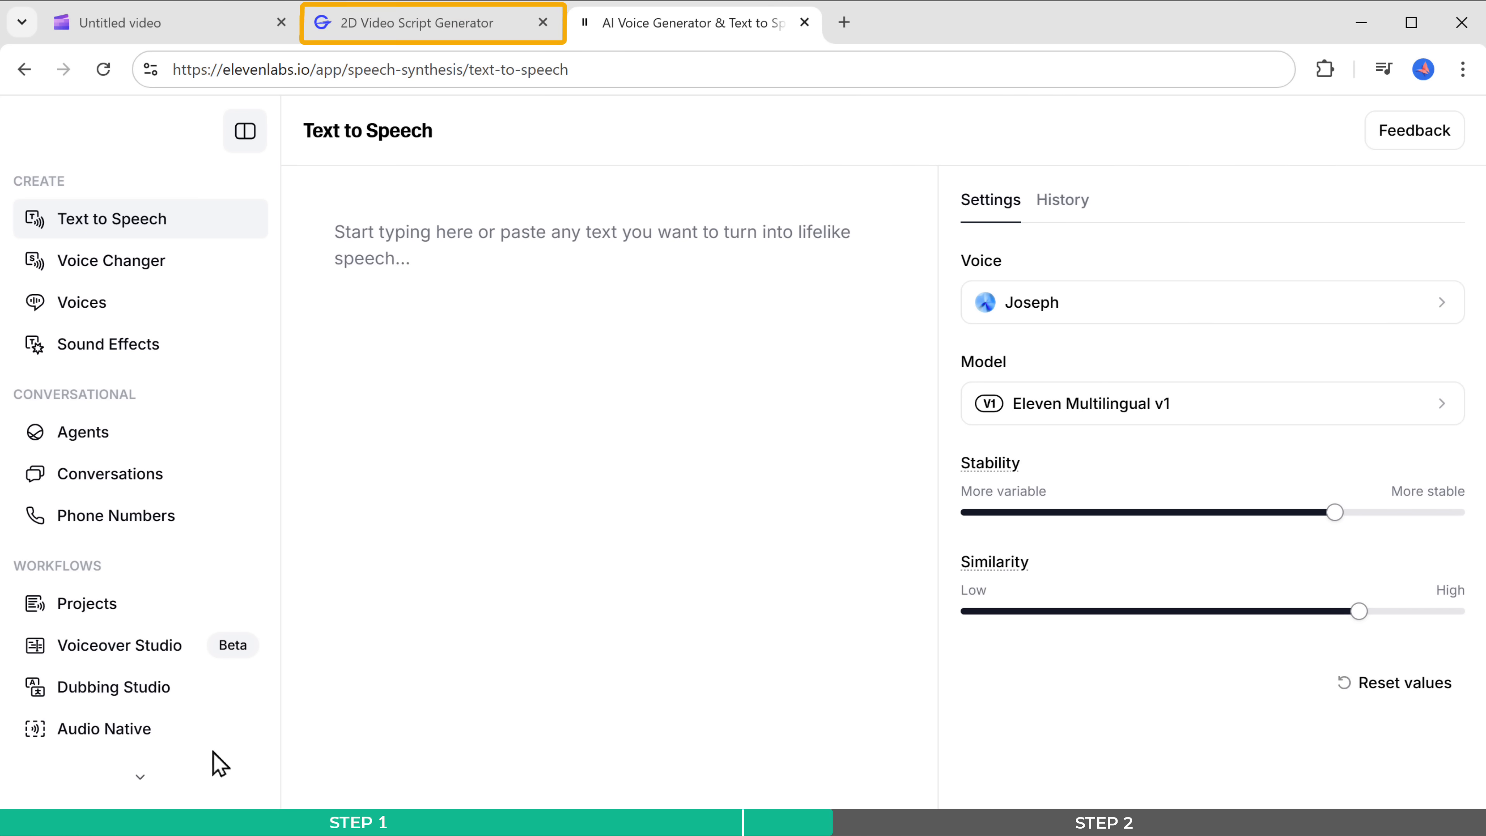
{"action": "left_click", "coordinate": [422, 24]}
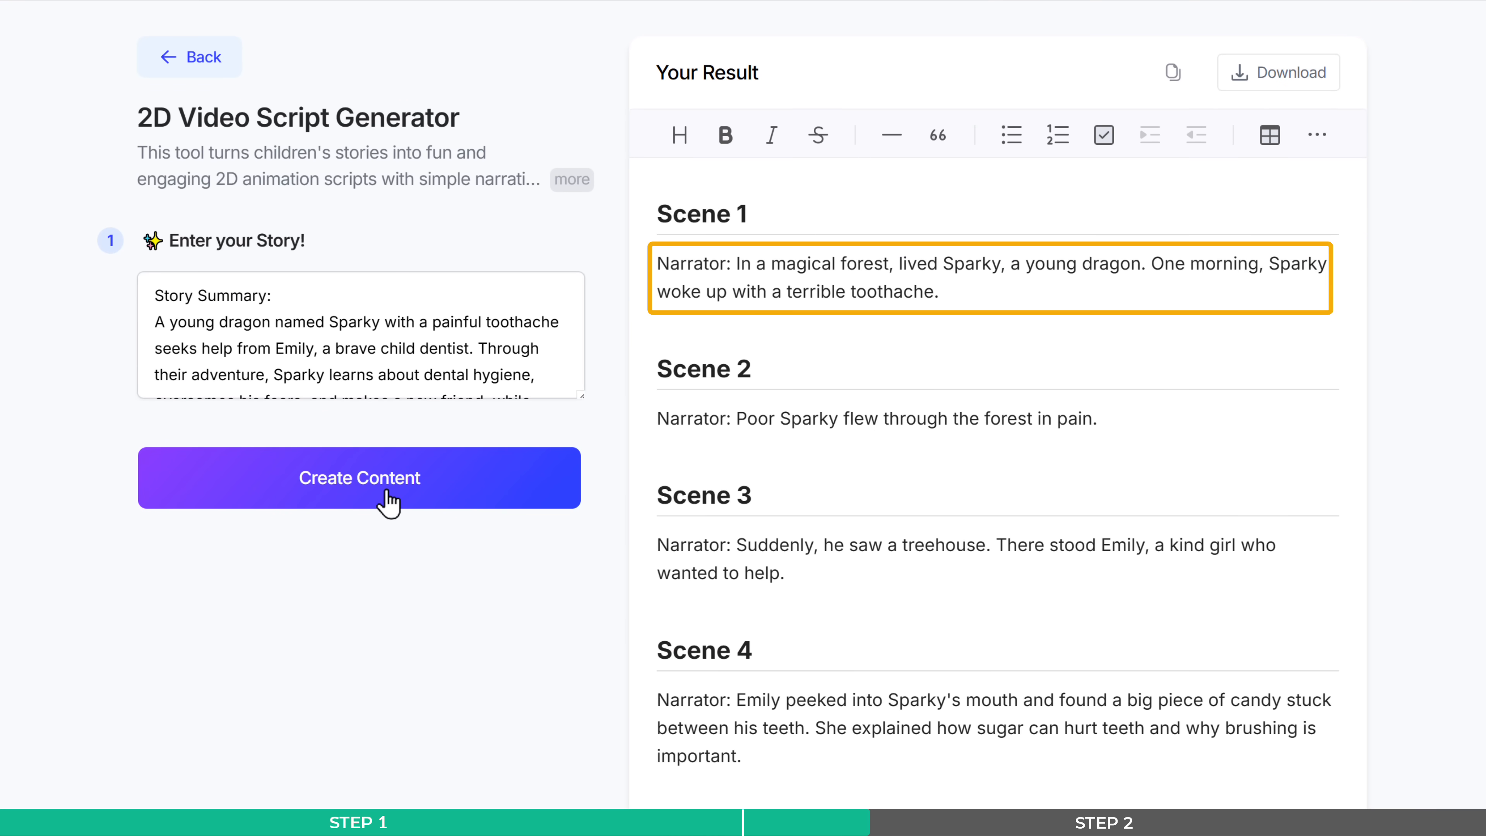
{"action": "left_click_drag", "start_coordinate": [737, 263], "coordinate": [926, 291]}
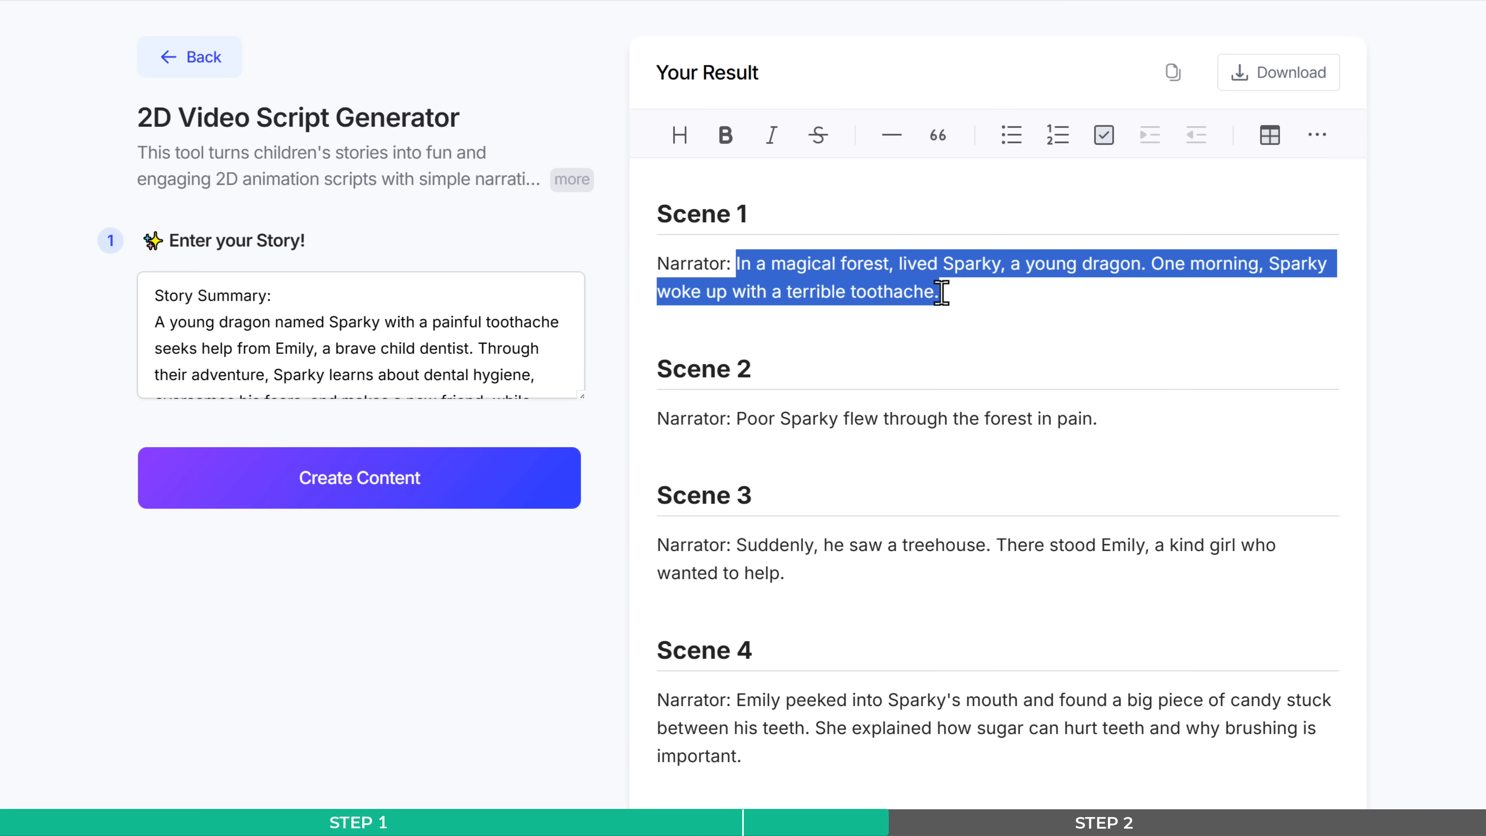
{"action": "right_click", "coordinate": [943, 291]}
{"action": "left_click", "coordinate": [1012, 440]}
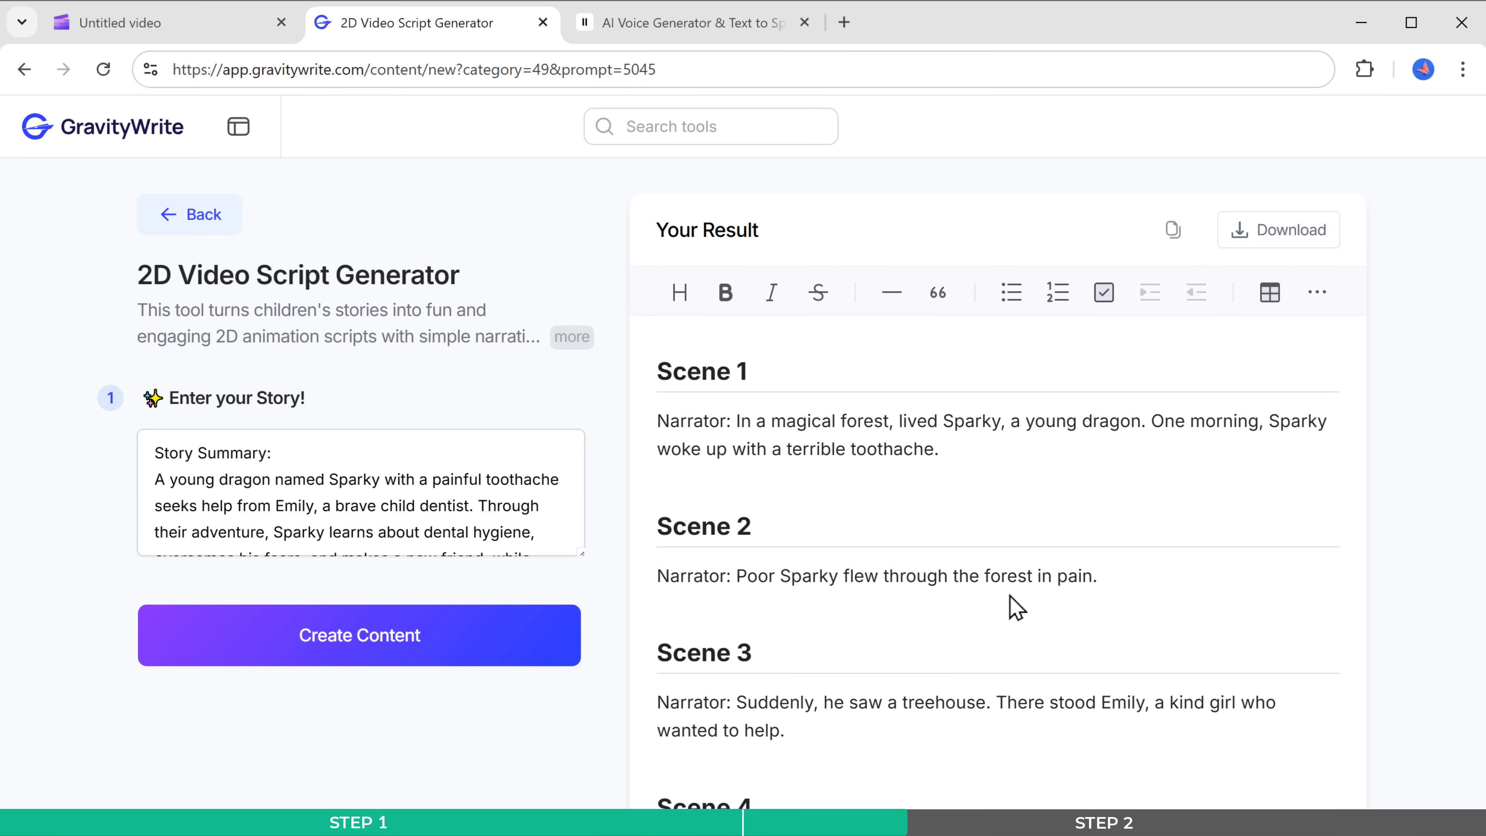
{"action": "left_click", "coordinate": [681, 24]}
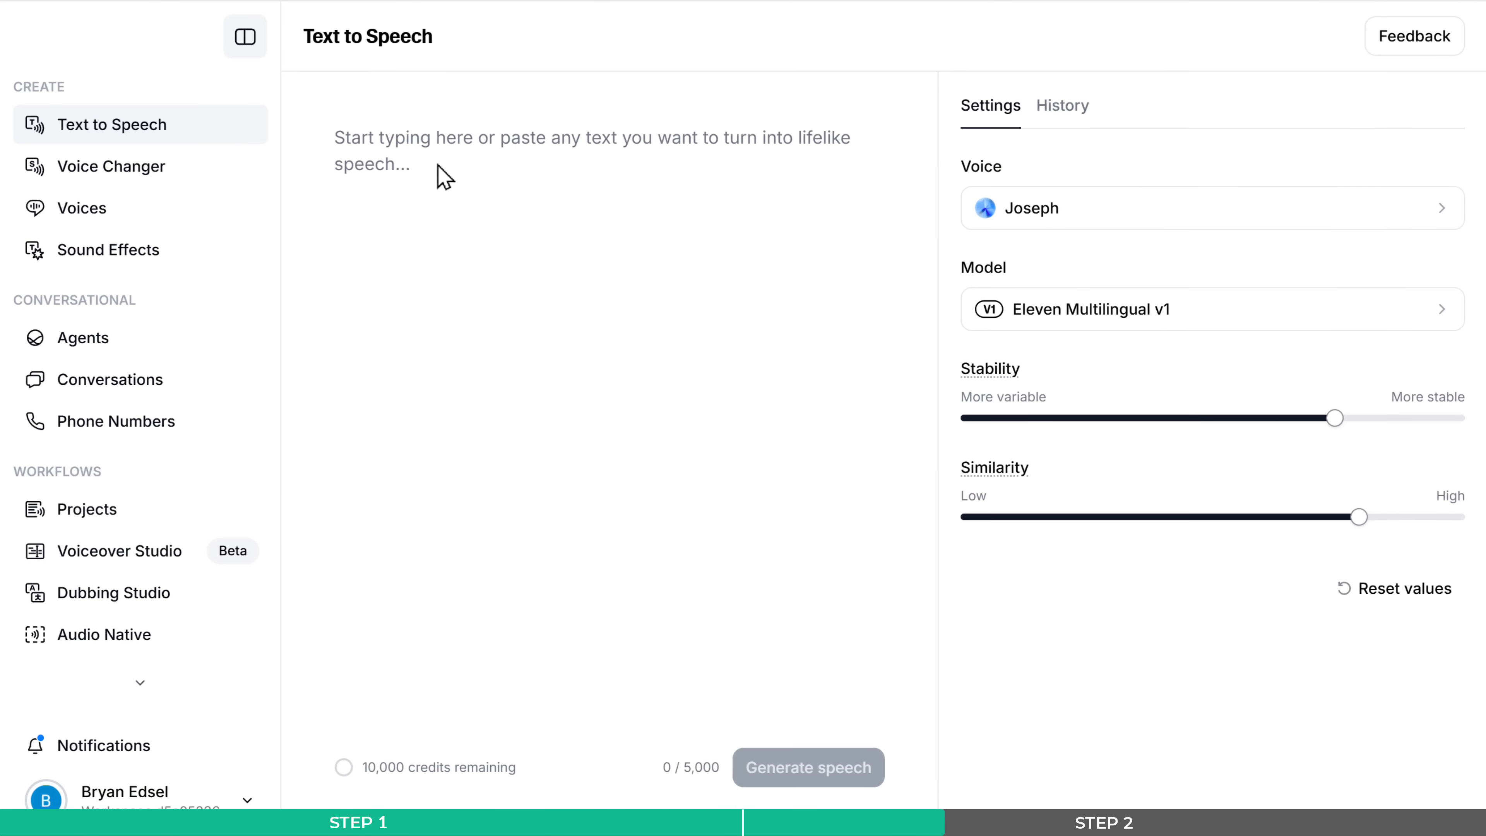
{"action": "right_click", "coordinate": [443, 176]}
{"action": "left_click", "coordinate": [513, 412]}
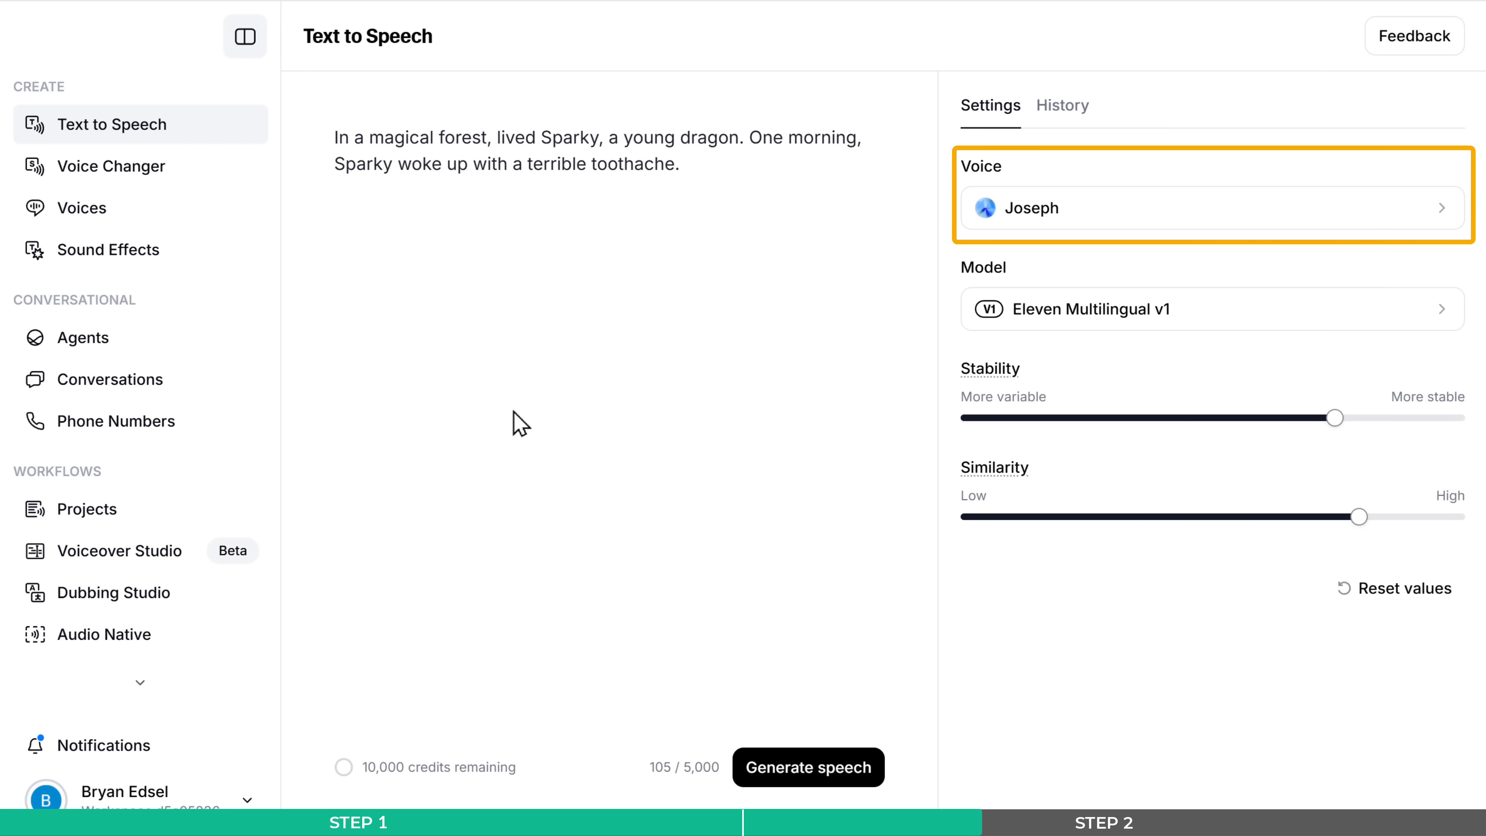
- Preview several narration voices, including Joseph and Alice, and select Brian as the voice
{"action": "left_click", "coordinate": [1028, 222]}
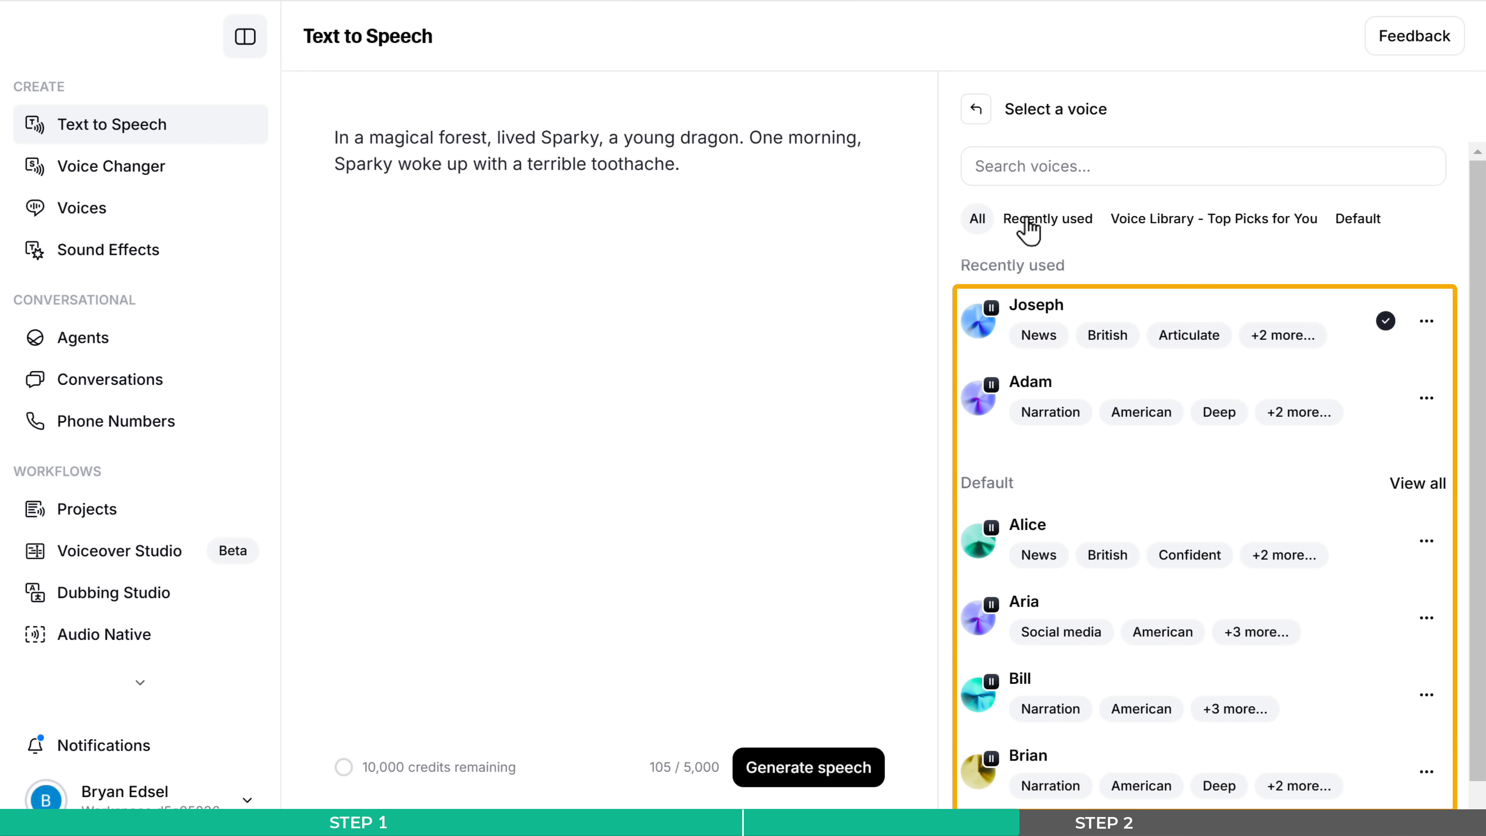
{"action": "left_click", "coordinate": [977, 322]}
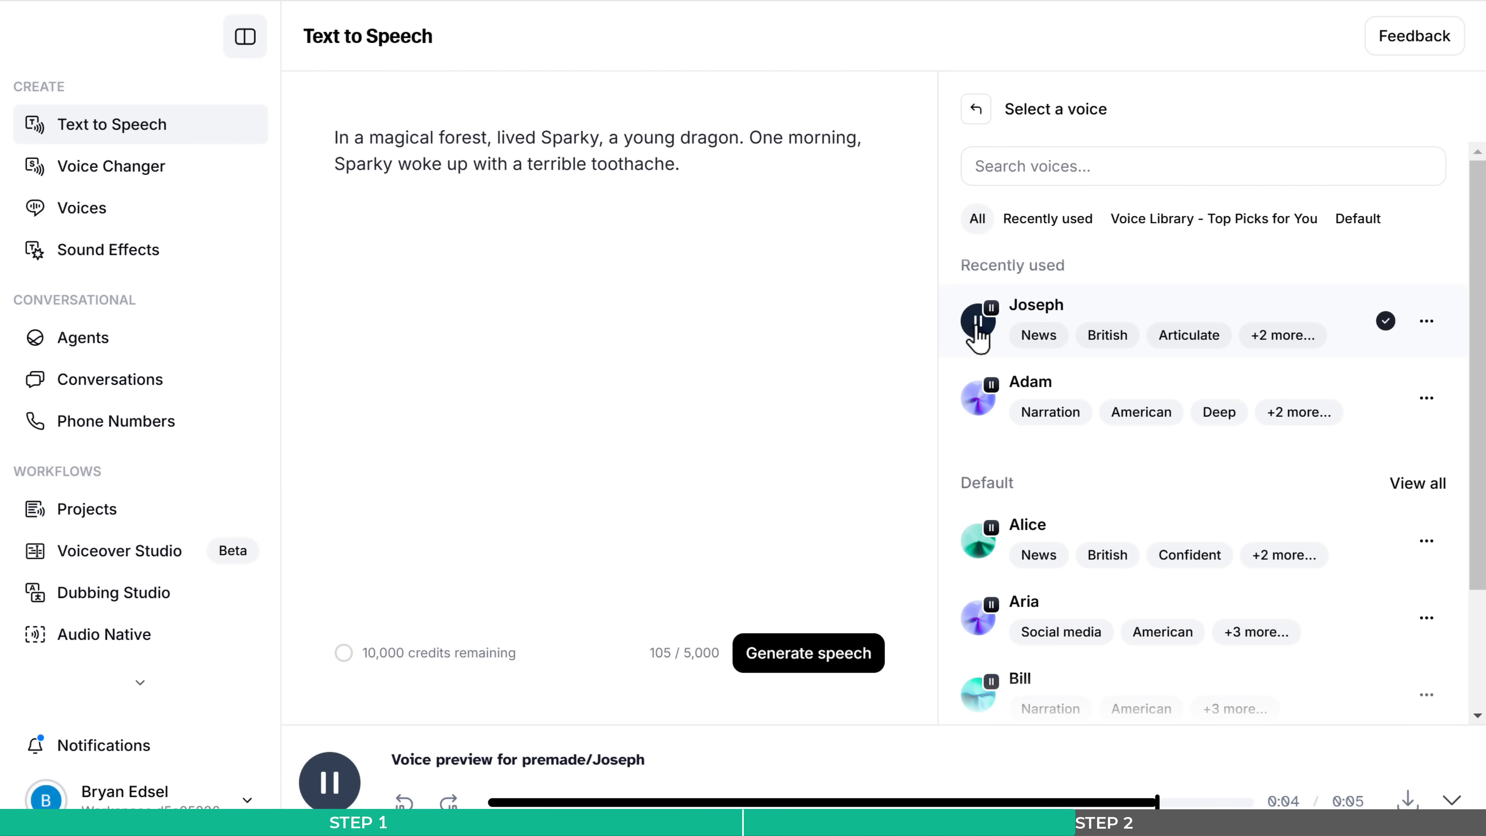
{"action": "scroll", "coordinate": [1271, 313], "scroll_direction": "down", "scroll_amount": 3}
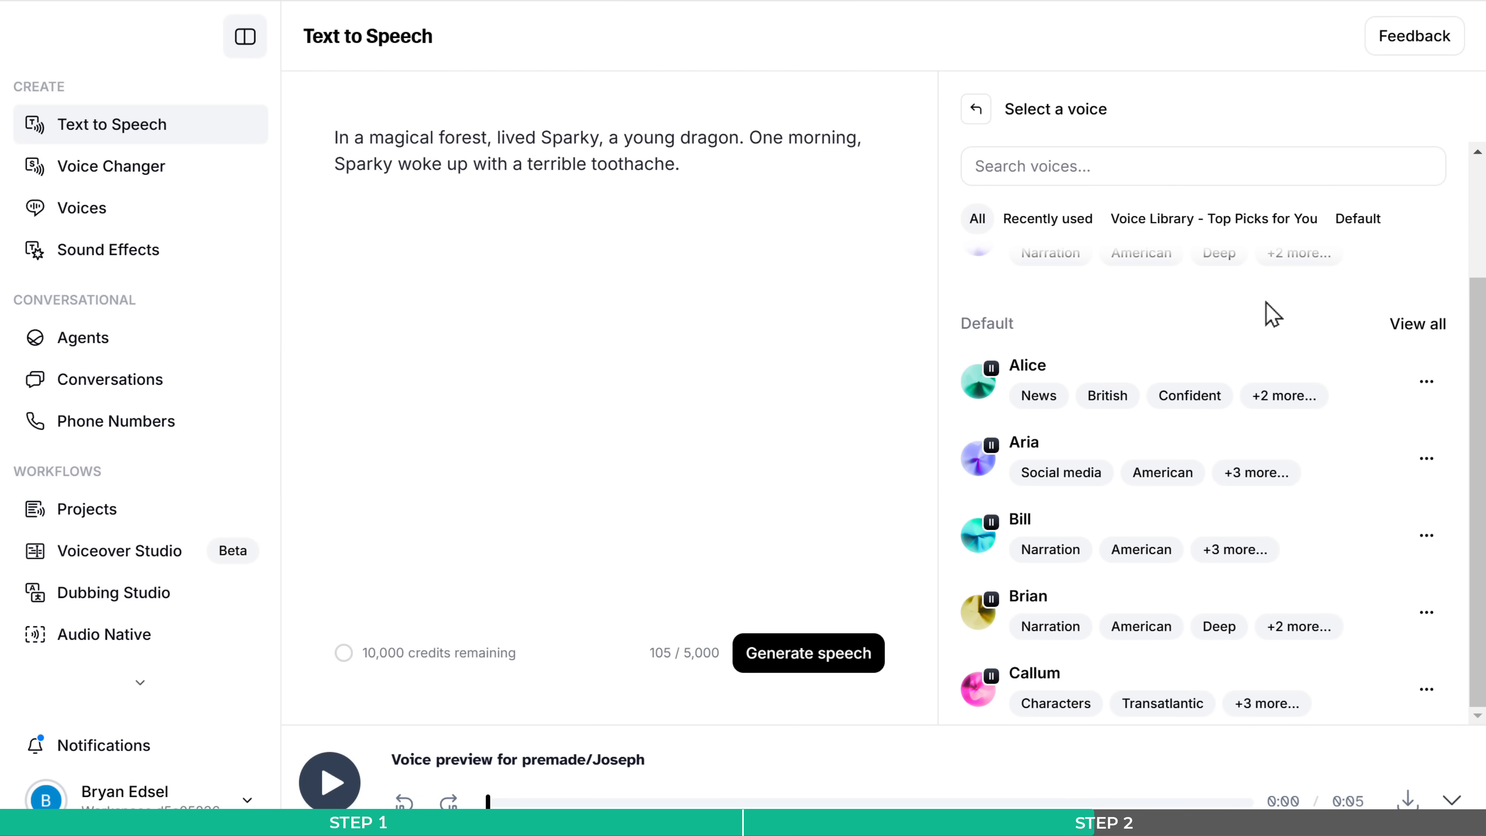
{"action": "left_click", "coordinate": [979, 379]}
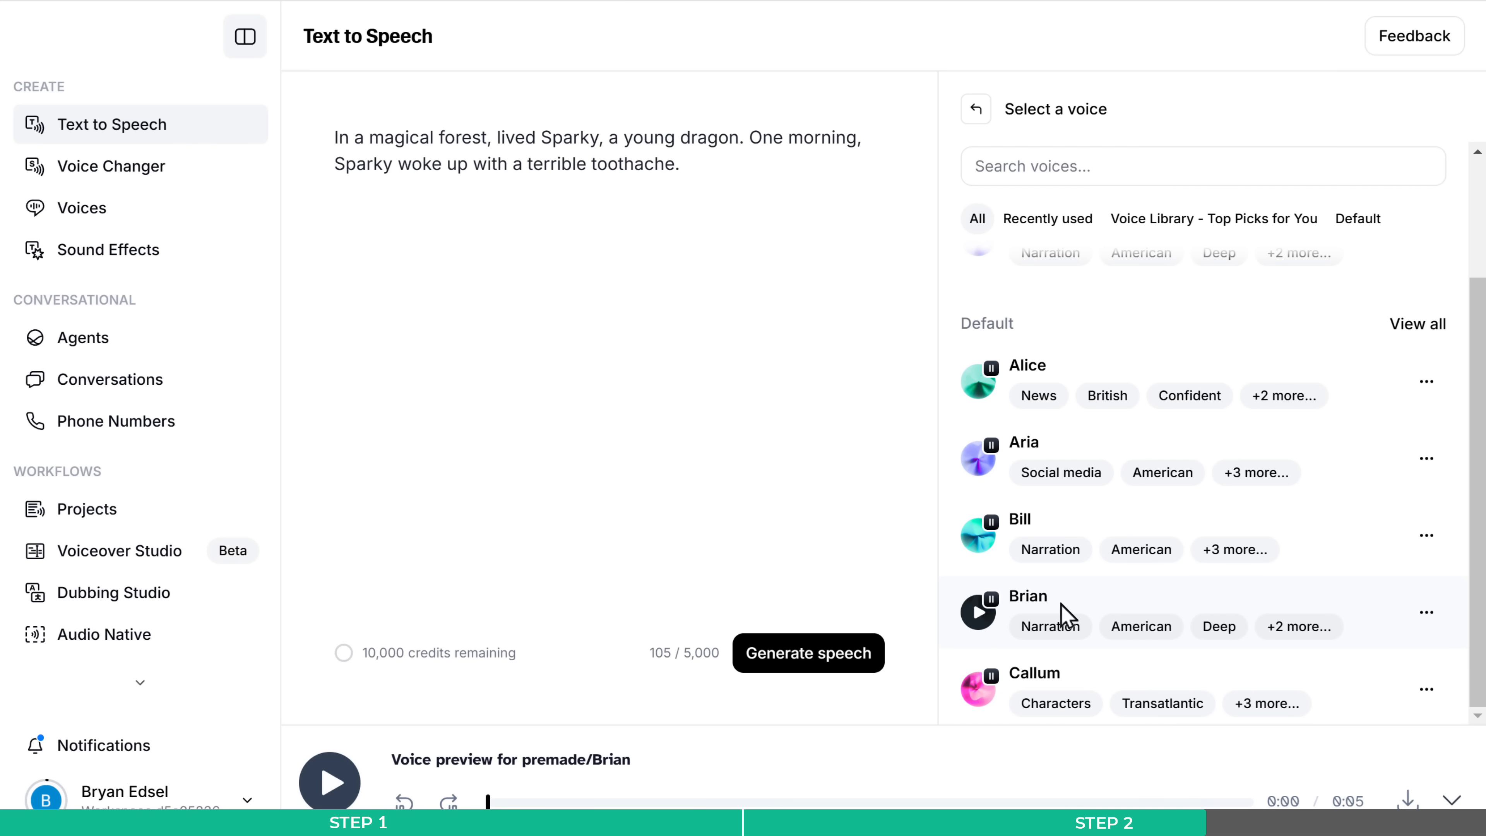
{"action": "left_click", "coordinate": [1103, 609]}
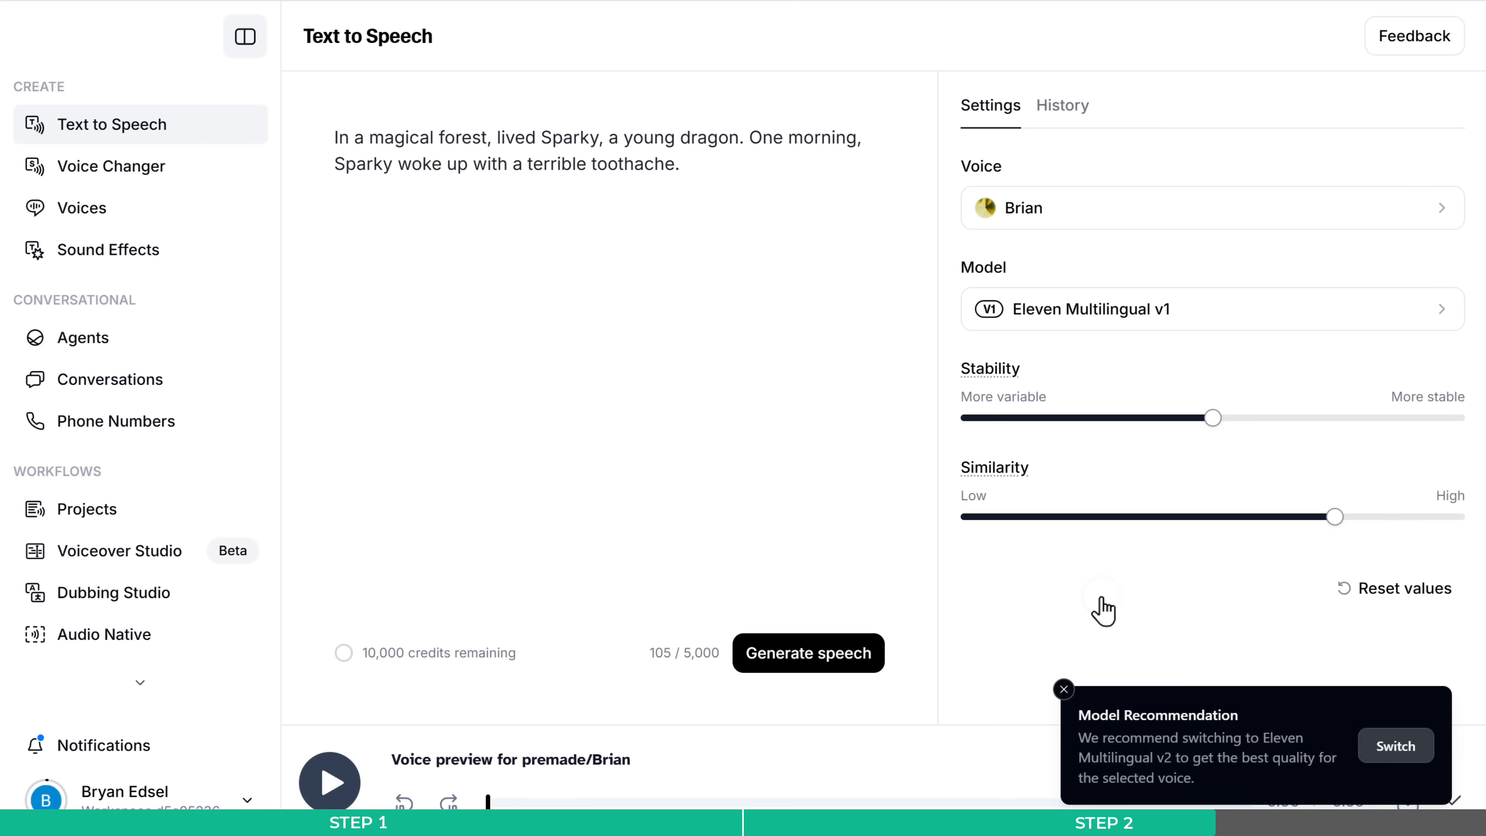
- Set the speech model to Eleven Multilingual v2
{"action": "left_click", "coordinate": [1216, 326]}
{"action": "scroll", "coordinate": [1288, 234], "scroll_direction": "up", "scroll_amount": 10}
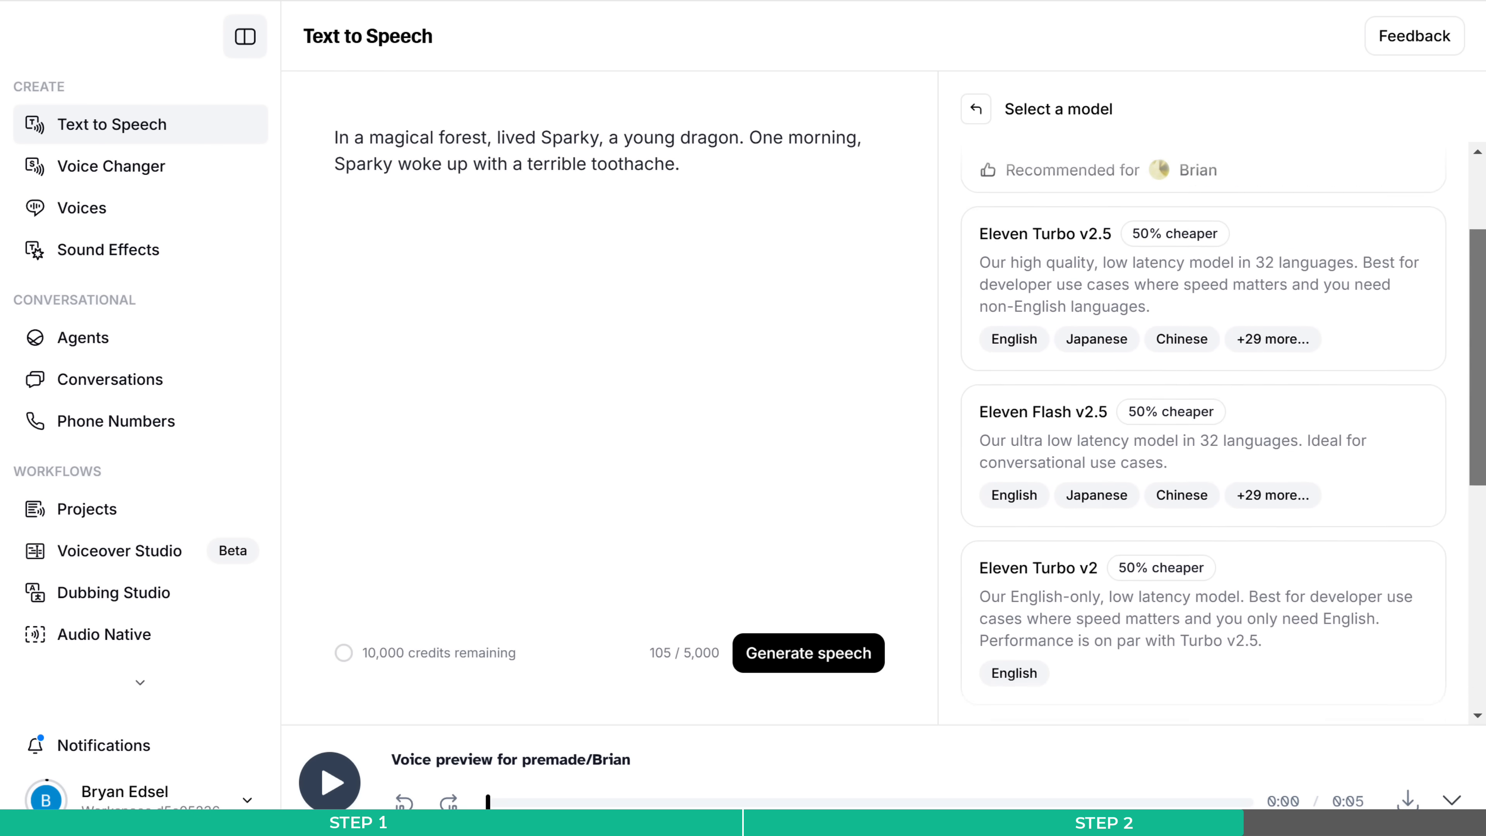
{"action": "left_click", "coordinate": [1244, 213]}
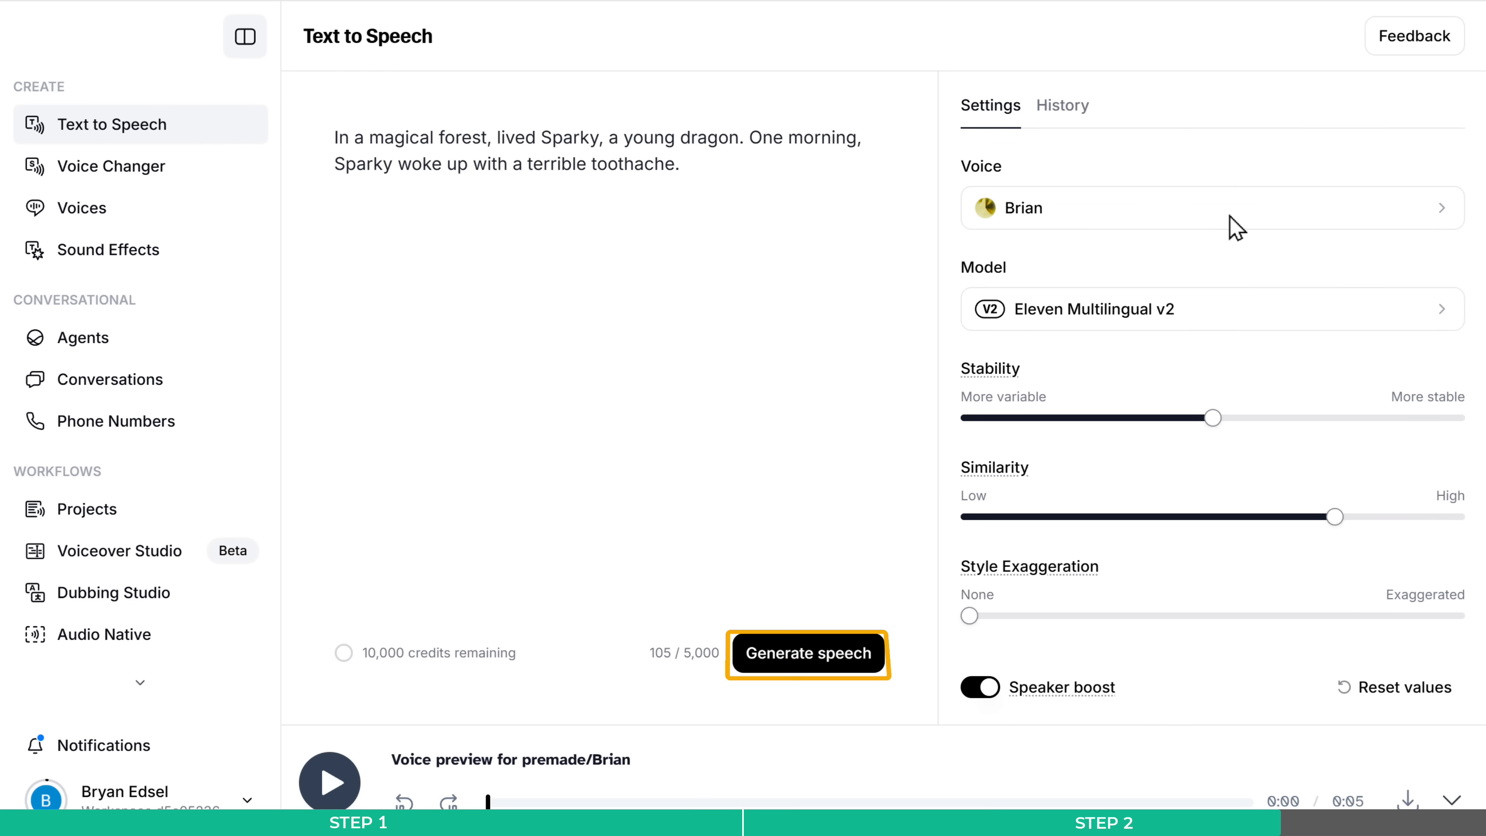
- Generate the Scene 1 narration speech with Brian's voice and download the audio
{"action": "left_click", "coordinate": [800, 663]}
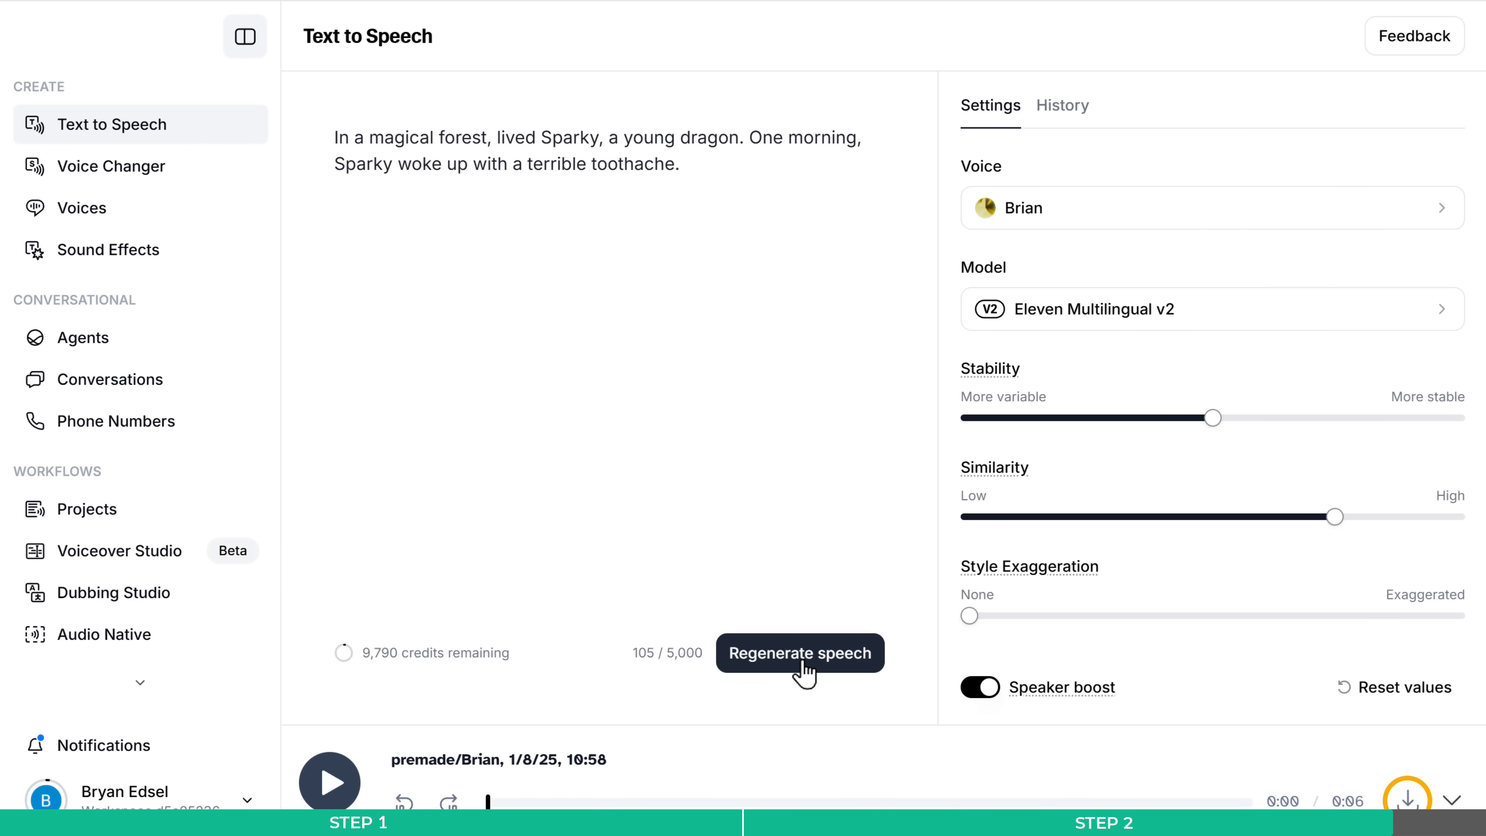
{"action": "left_click", "coordinate": [803, 663]}
{"action": "left_click", "coordinate": [1407, 800]}
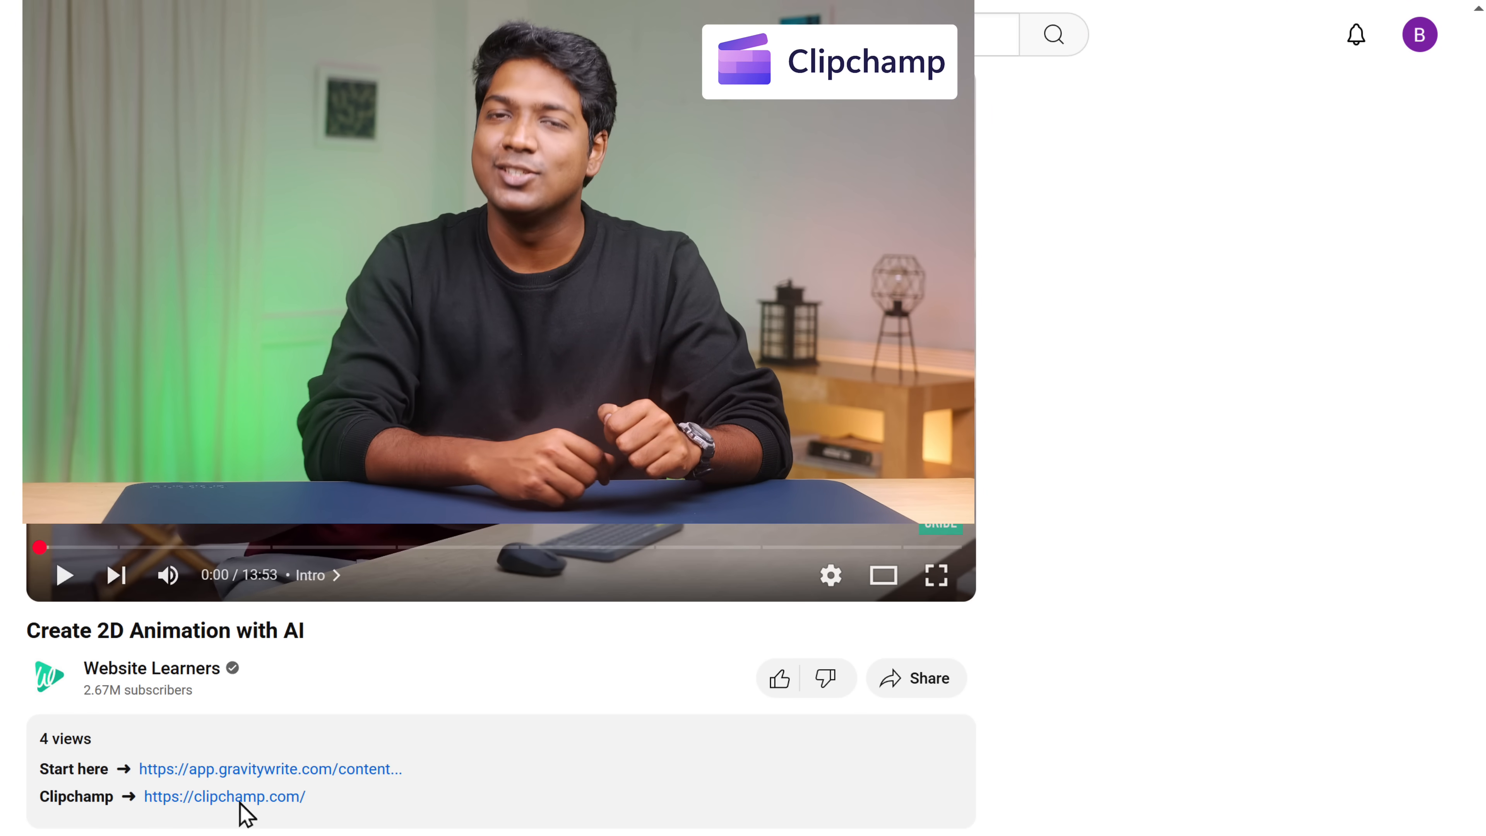
- Open Clipchamp, sign in with Google, and start a new video from scratch
{"action": "left_click", "coordinate": [240, 797]}
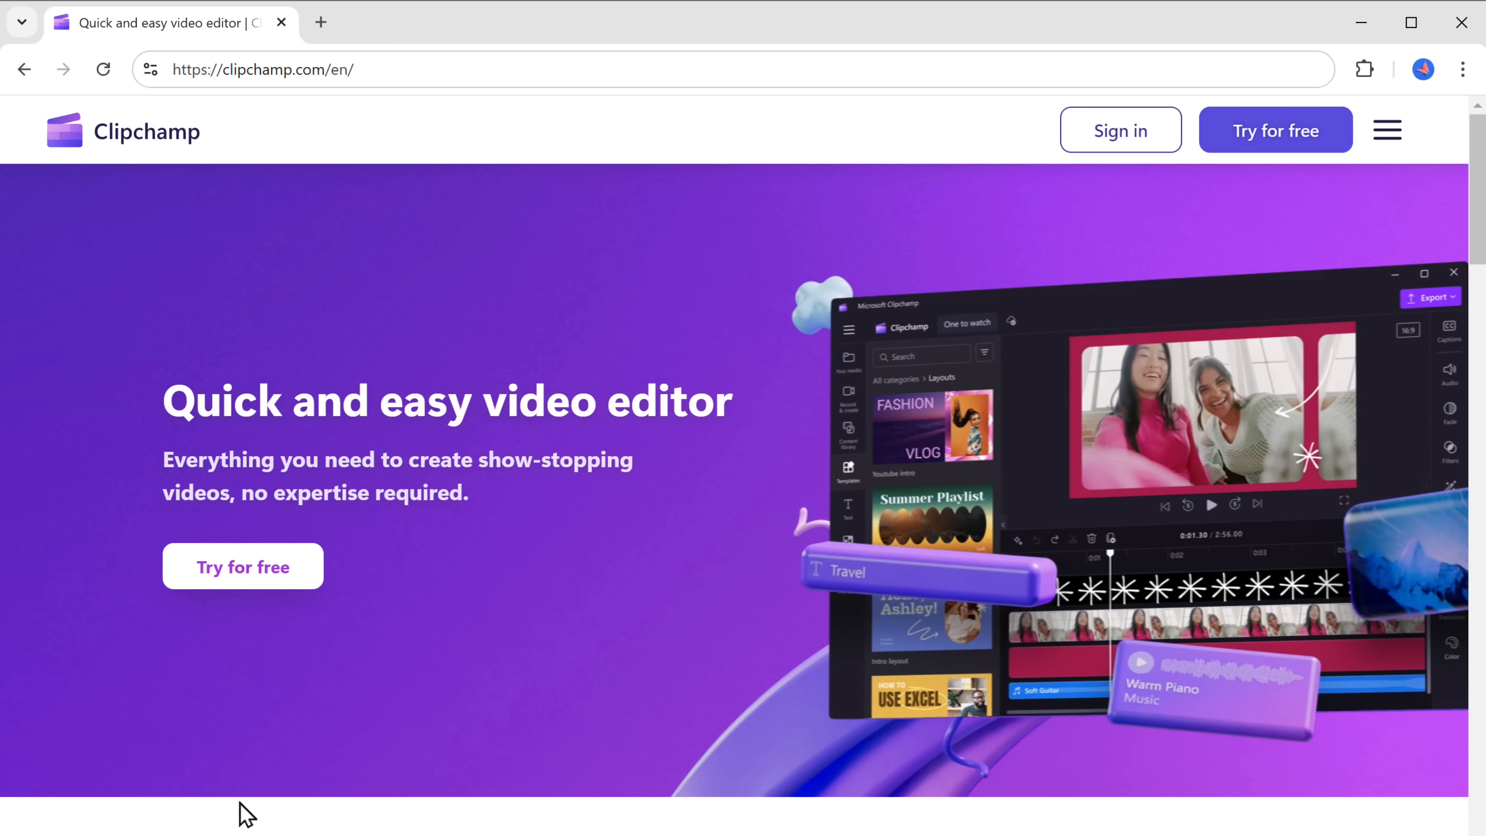
{"action": "left_click", "coordinate": [239, 577]}
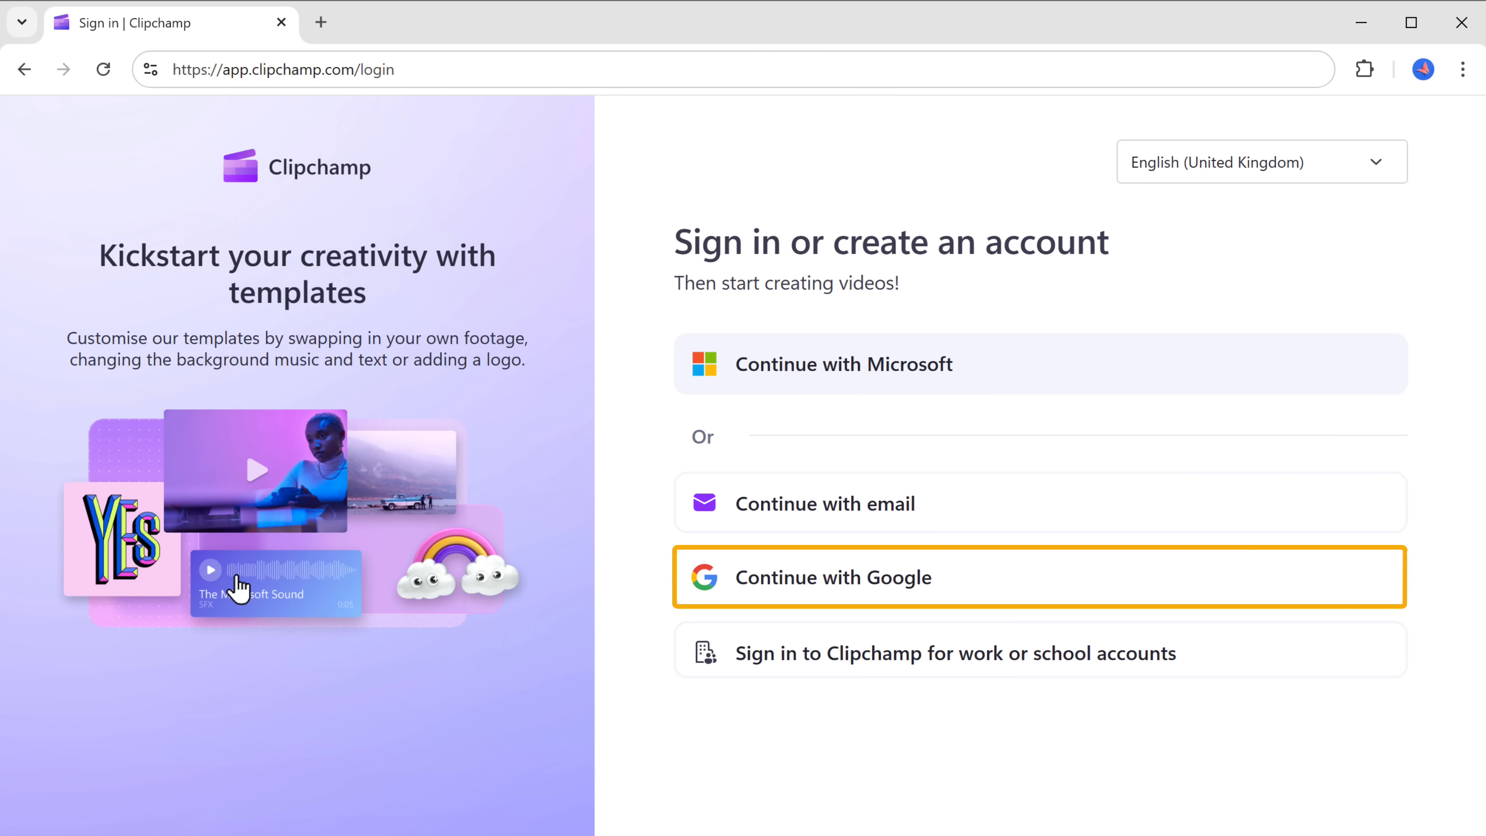
{"action": "left_click", "coordinate": [820, 584]}
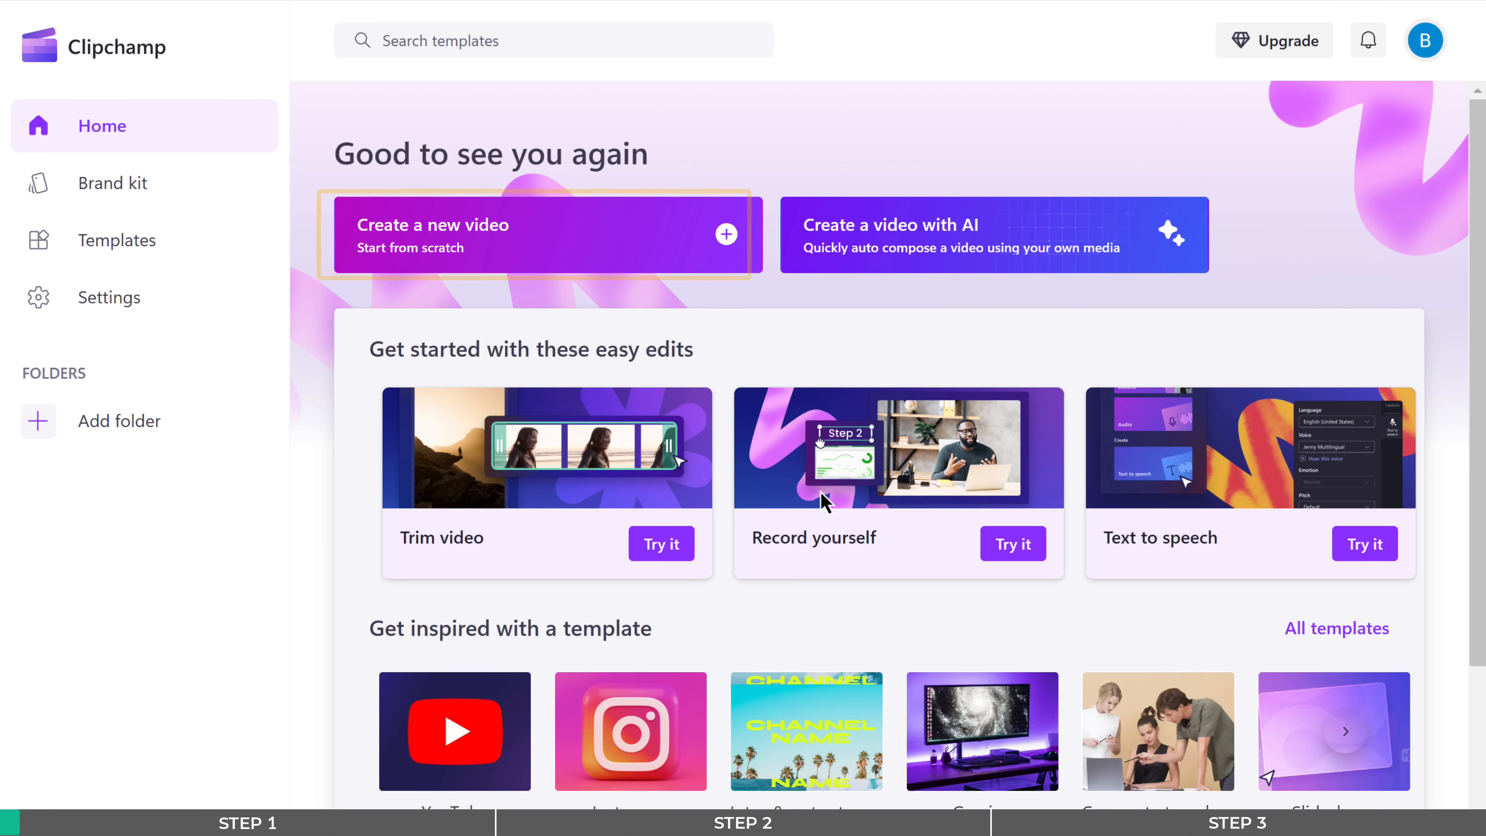
{"action": "left_click", "coordinate": [562, 245]}
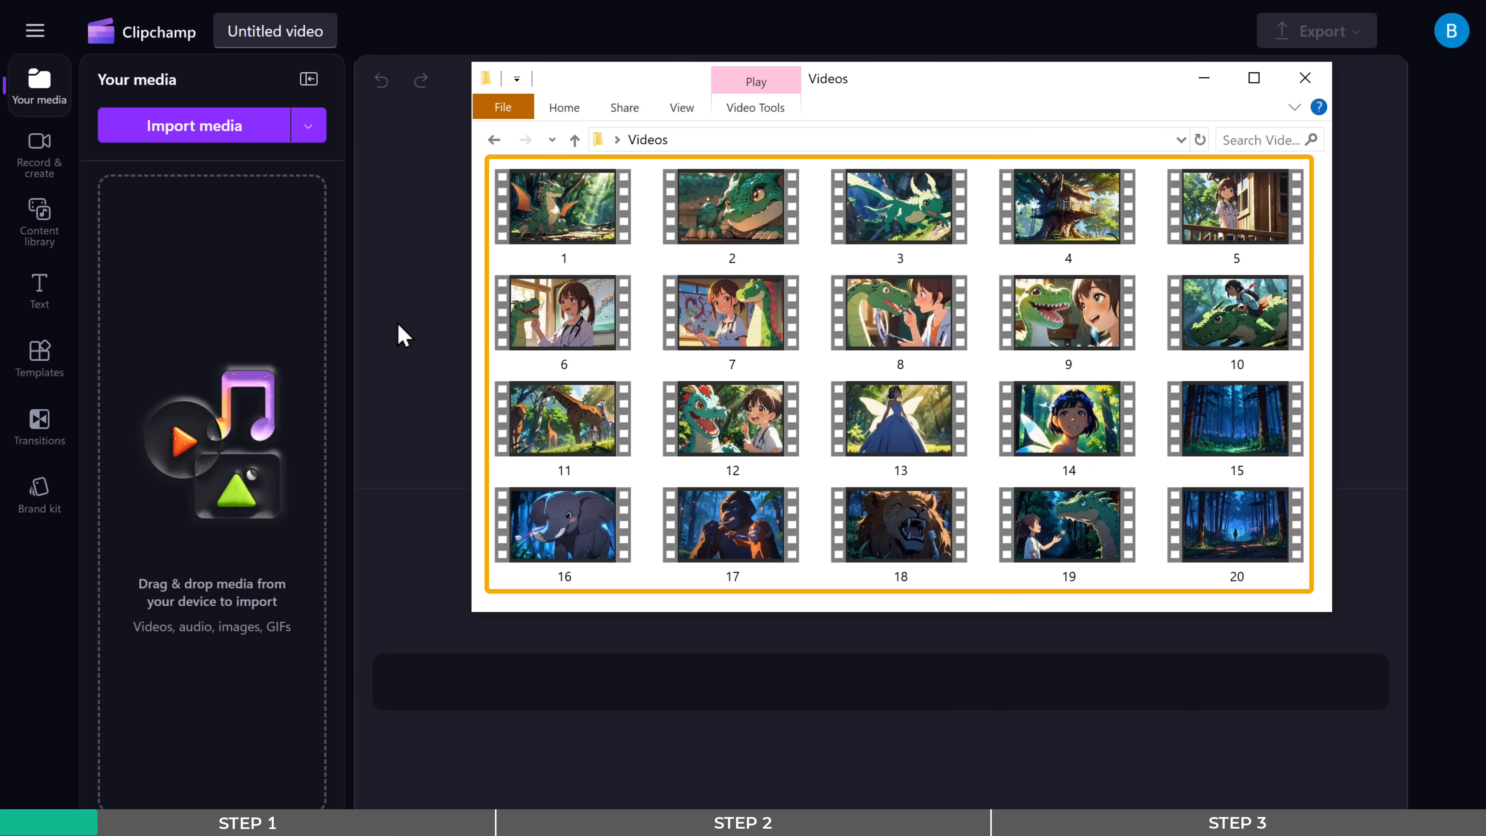
- Import video clips 1 to 20 from the Videos folder and arrange them in story order on the timeline
{"action": "left_click_drag", "start_coordinate": [480, 186], "coordinate": [1318, 588]}
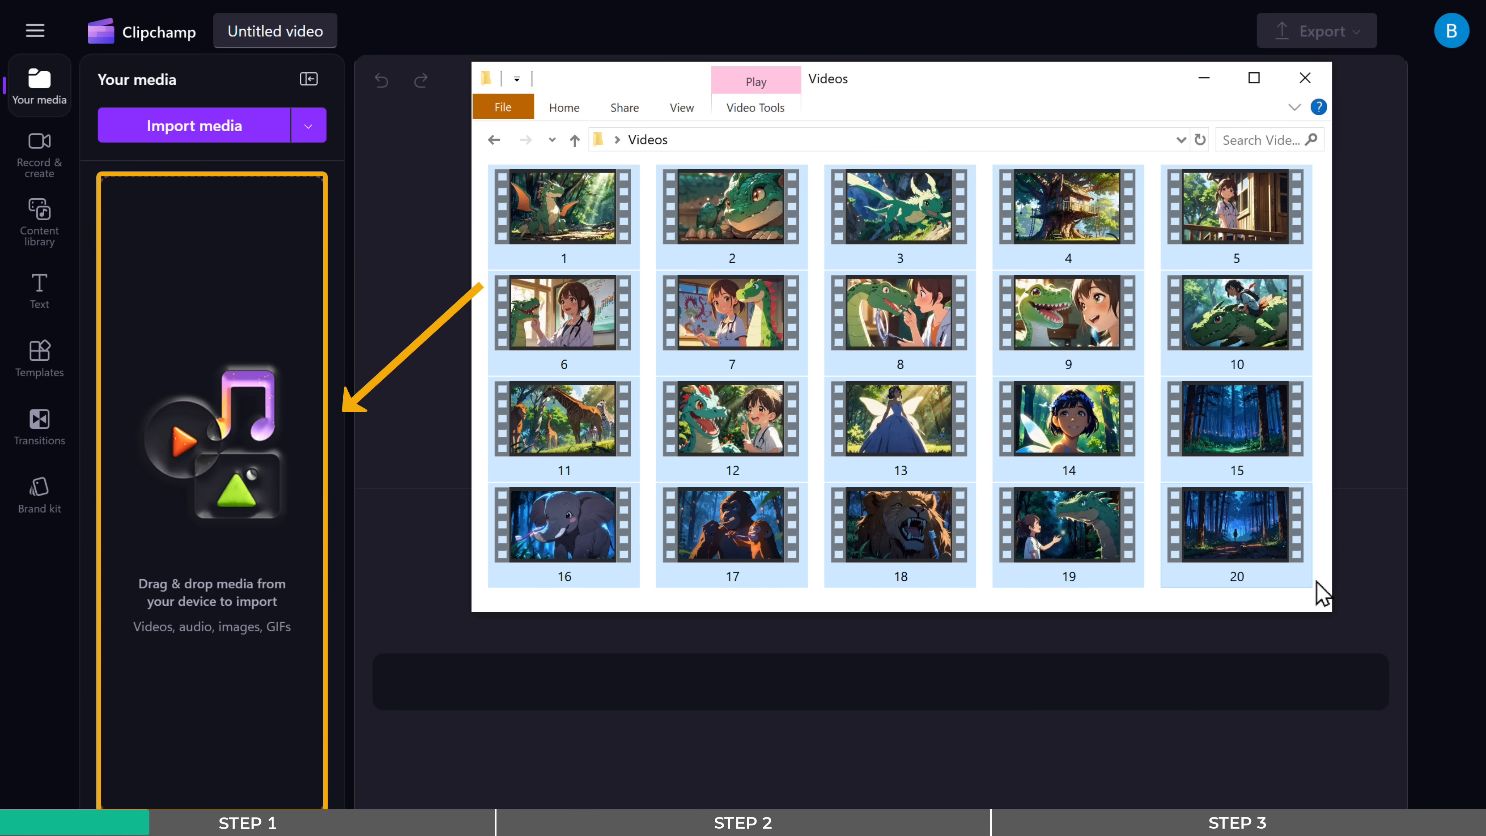
{"action": "left_click_drag", "start_coordinate": [901, 419], "coordinate": [207, 324]}
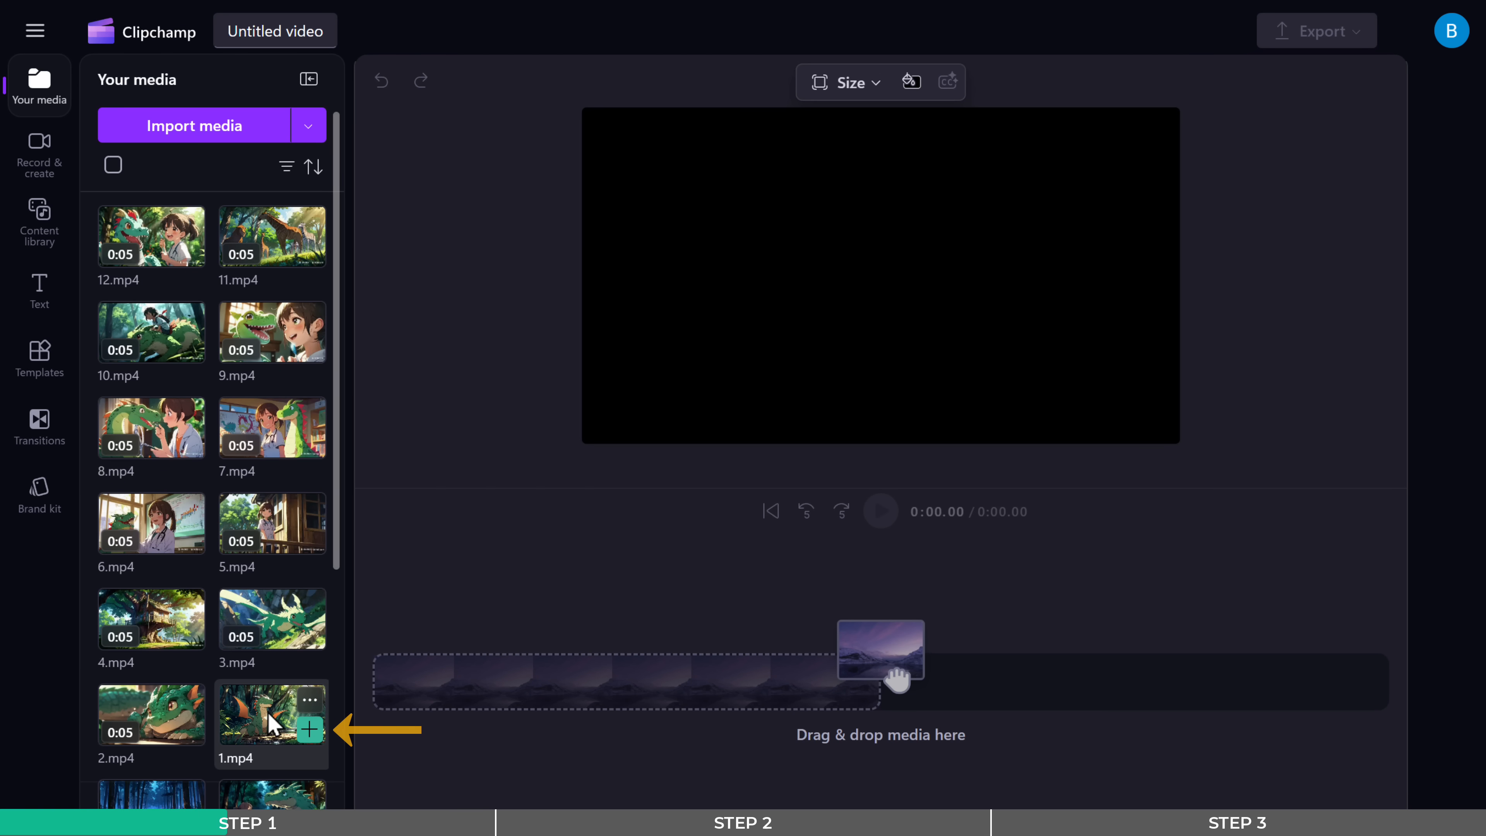
{"action": "left_click_drag", "start_coordinate": [267, 711], "coordinate": [633, 697]}
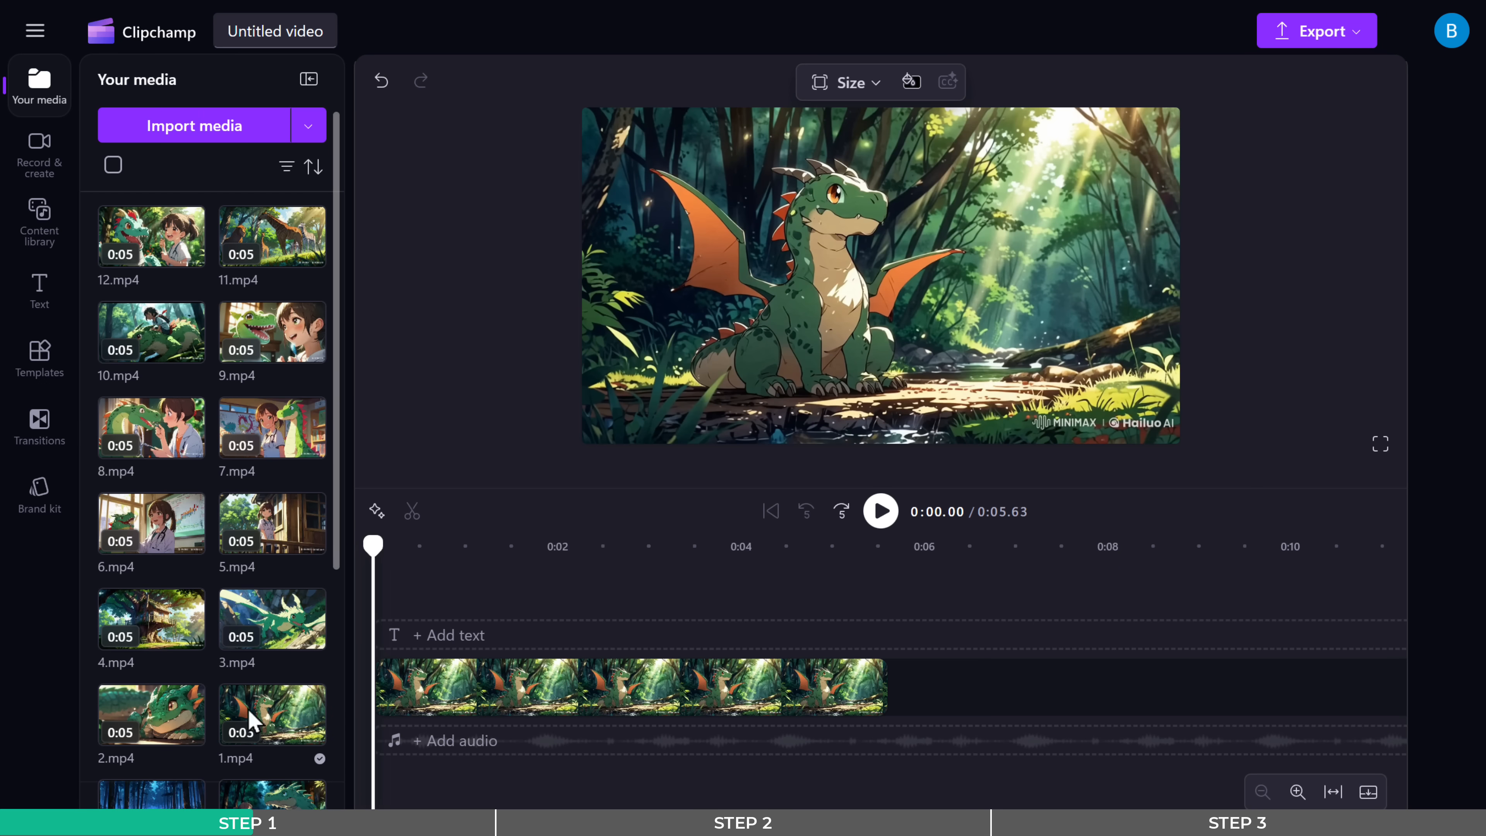
{"action": "left_click_drag", "start_coordinate": [150, 713], "coordinate": [1019, 680]}
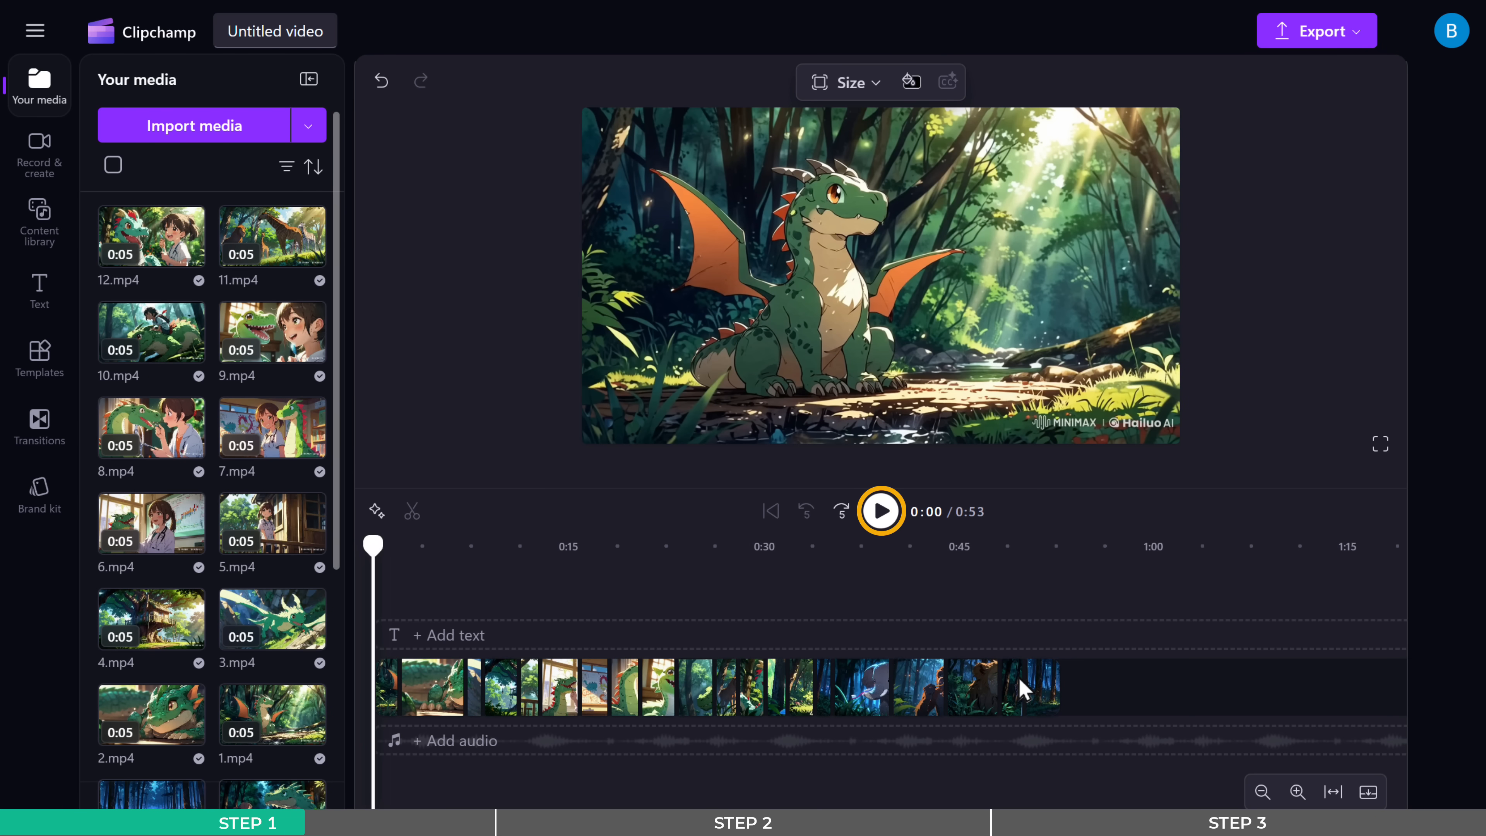
{"action": "left_click", "coordinate": [881, 513]}
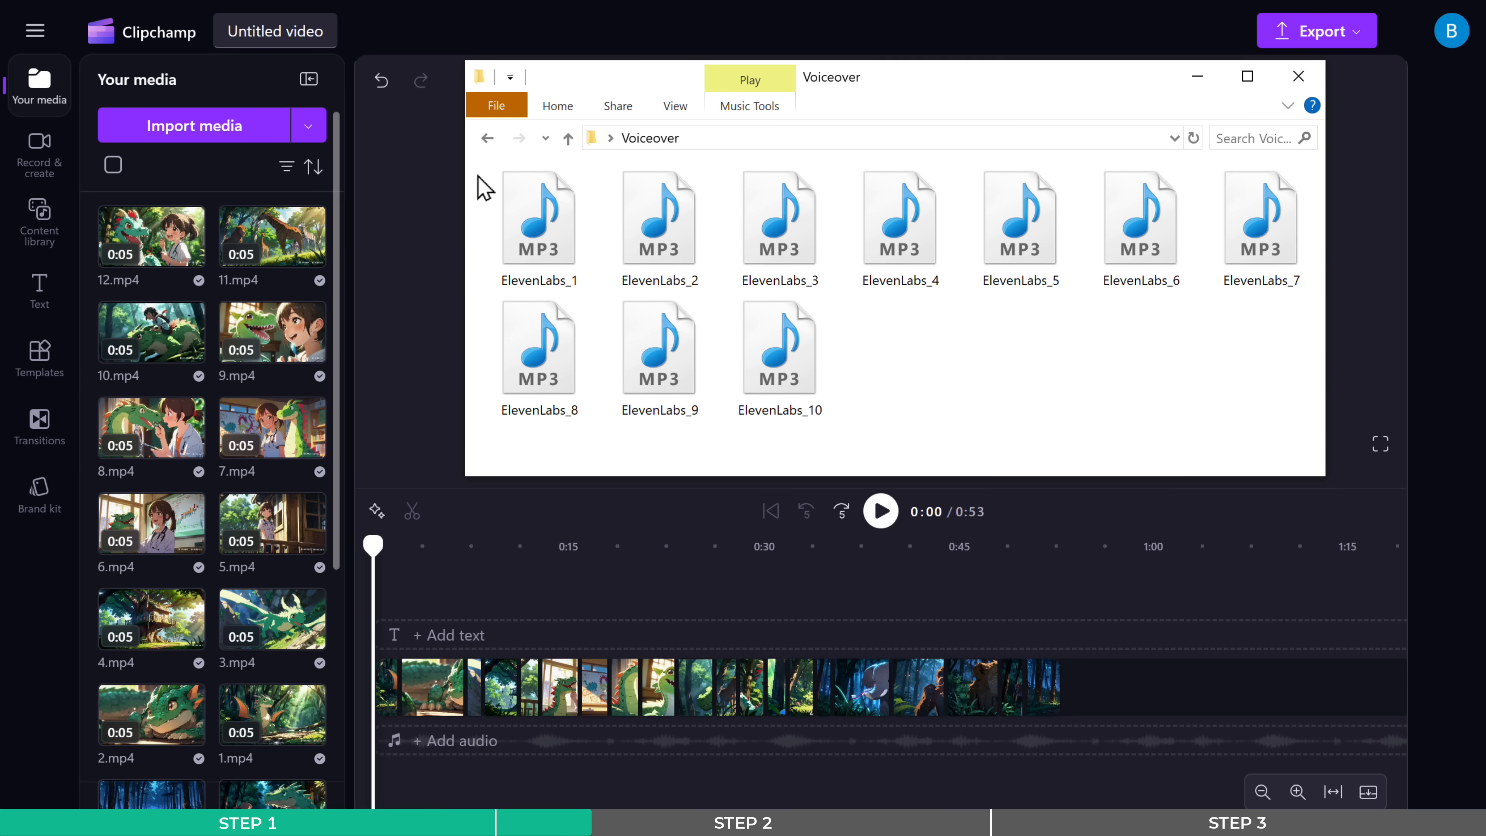
- Import ElevenLabs_1 to ElevenLabs_10 from the Voiceover folder and place them beneath the matching video clips on the timeline
{"action": "left_click_drag", "start_coordinate": [481, 183], "coordinate": [1199, 391]}
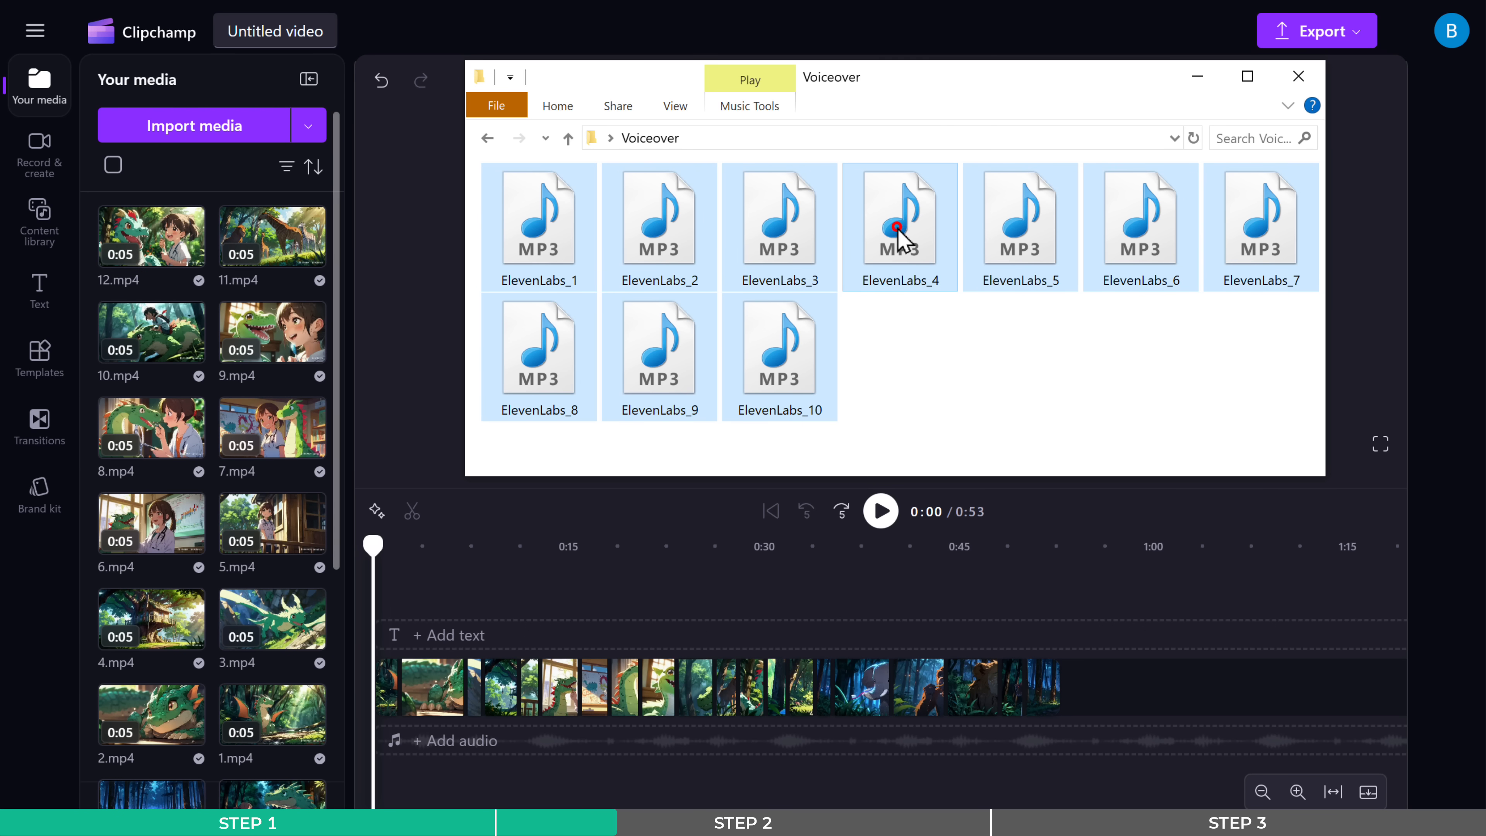
{"action": "left_click_drag", "start_coordinate": [897, 234], "coordinate": [216, 302]}
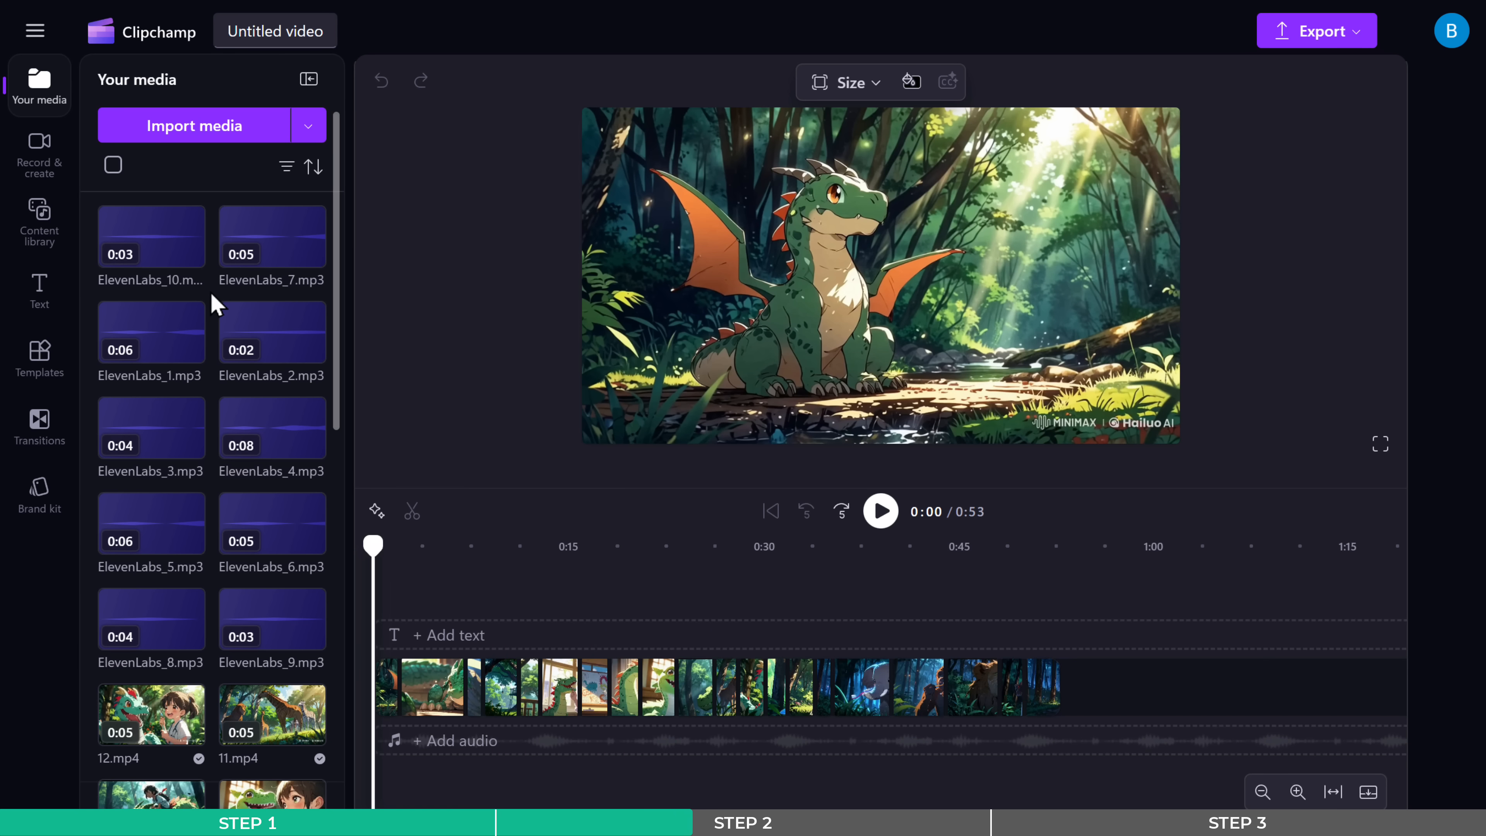
{"action": "left_click_drag", "start_coordinate": [183, 345], "coordinate": [398, 720]}
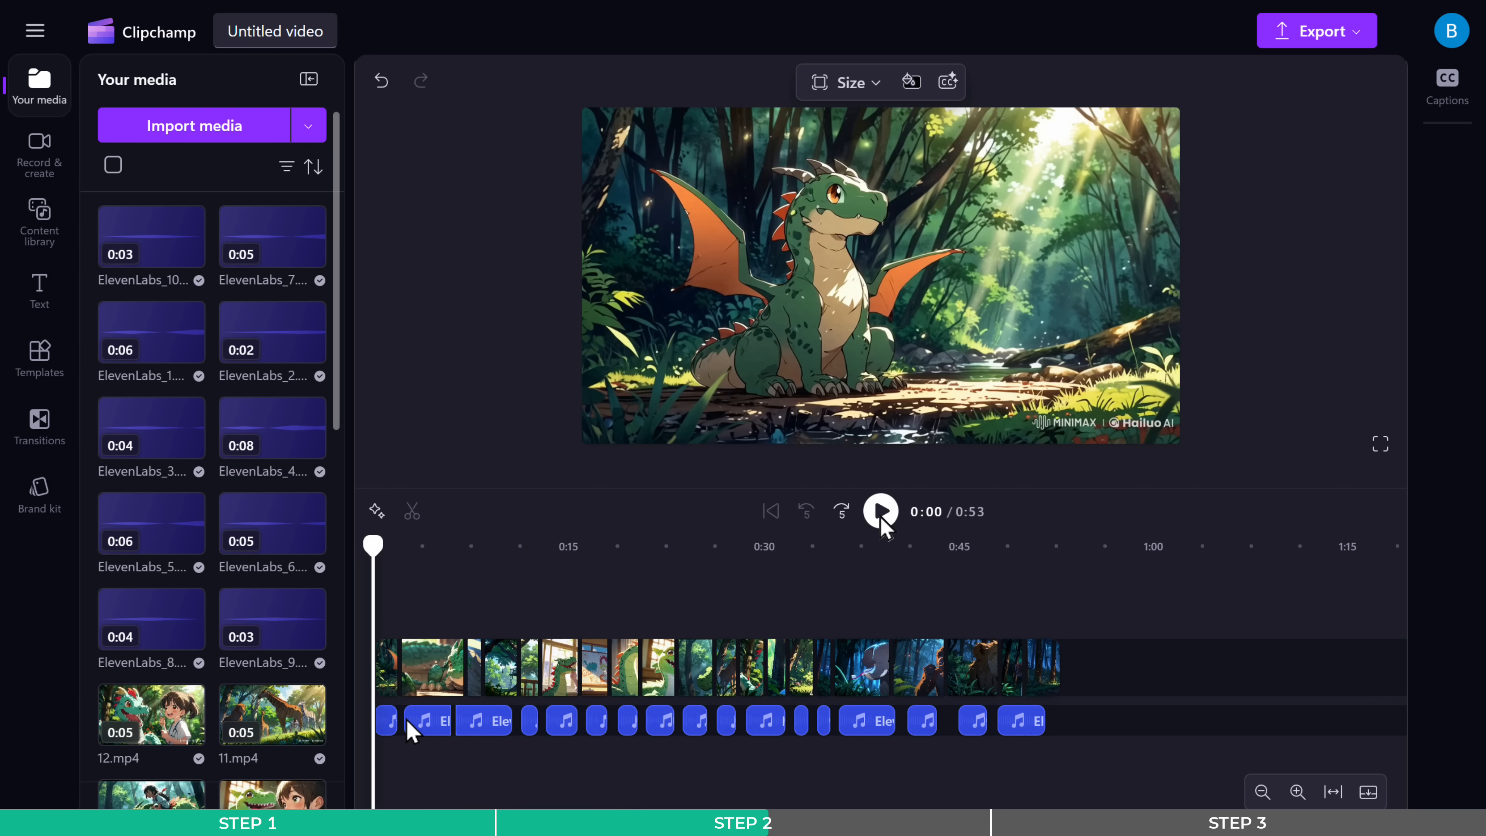
{"action": "left_click", "coordinate": [882, 512]}
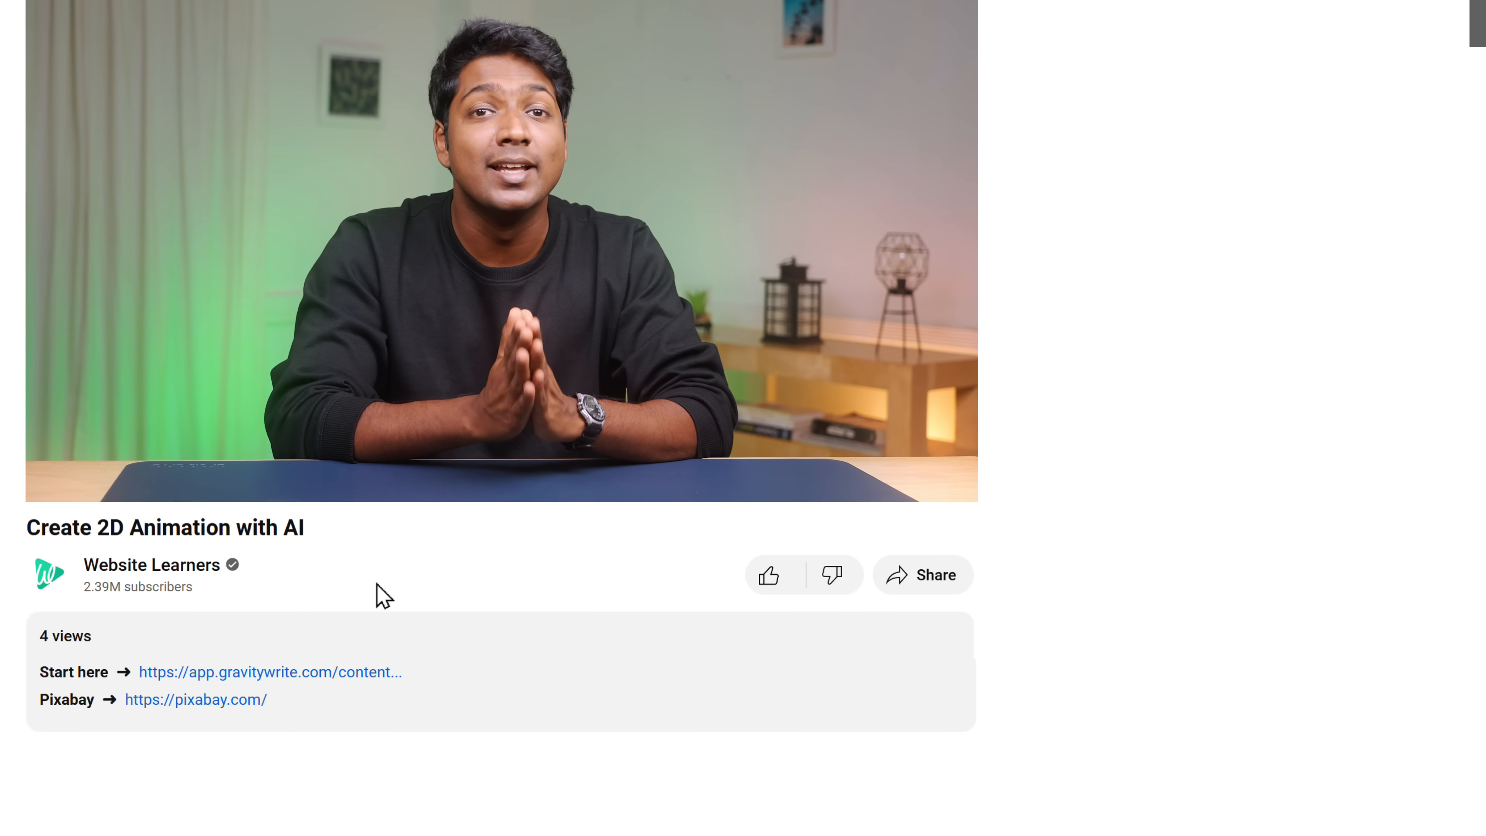
- Open Pixabay and search its music library for "Kids music"
{"action": "left_click", "coordinate": [199, 700]}
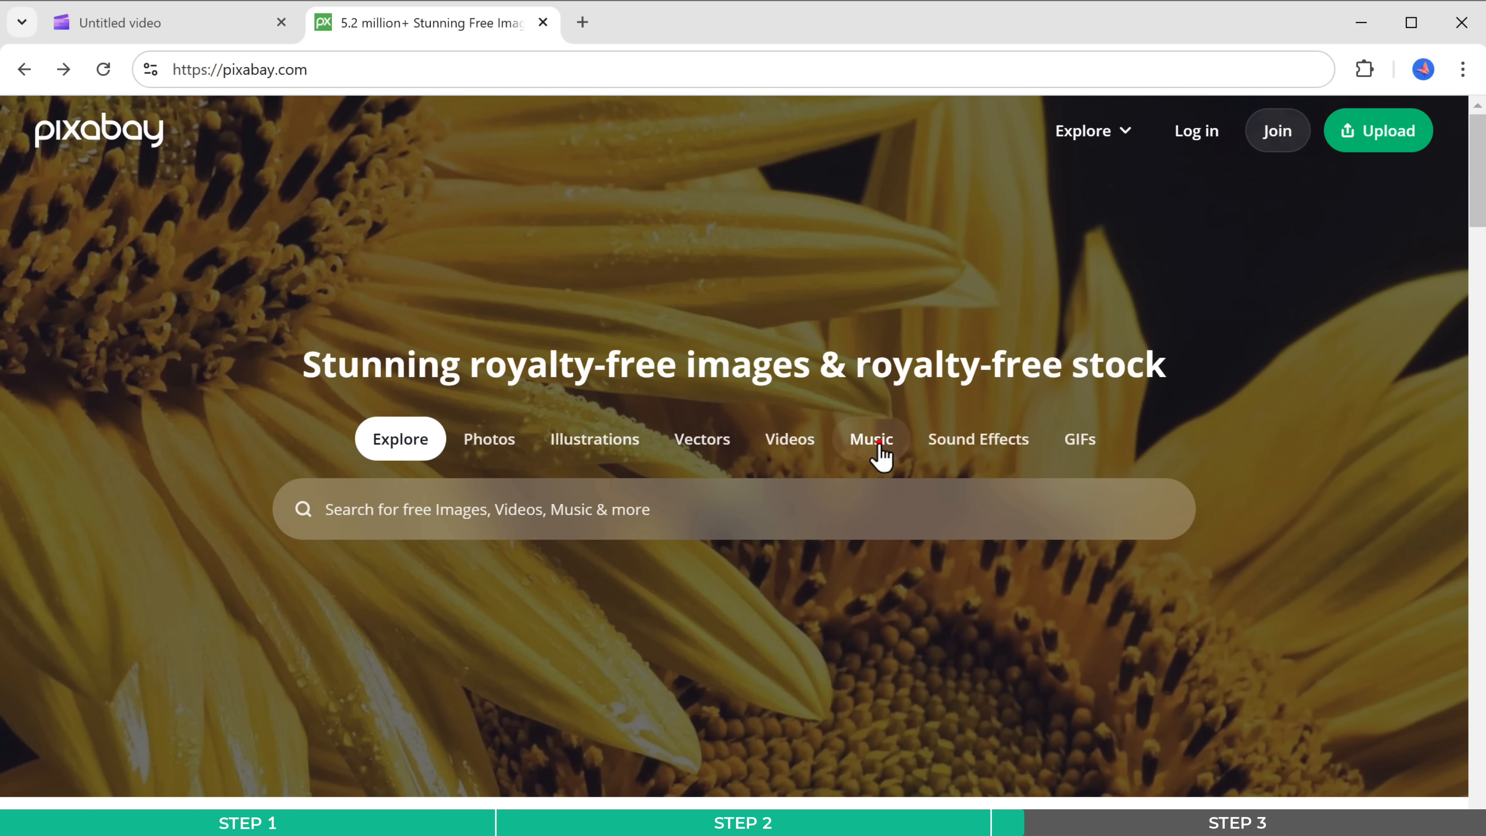
{"action": "left_click", "coordinate": [873, 445]}
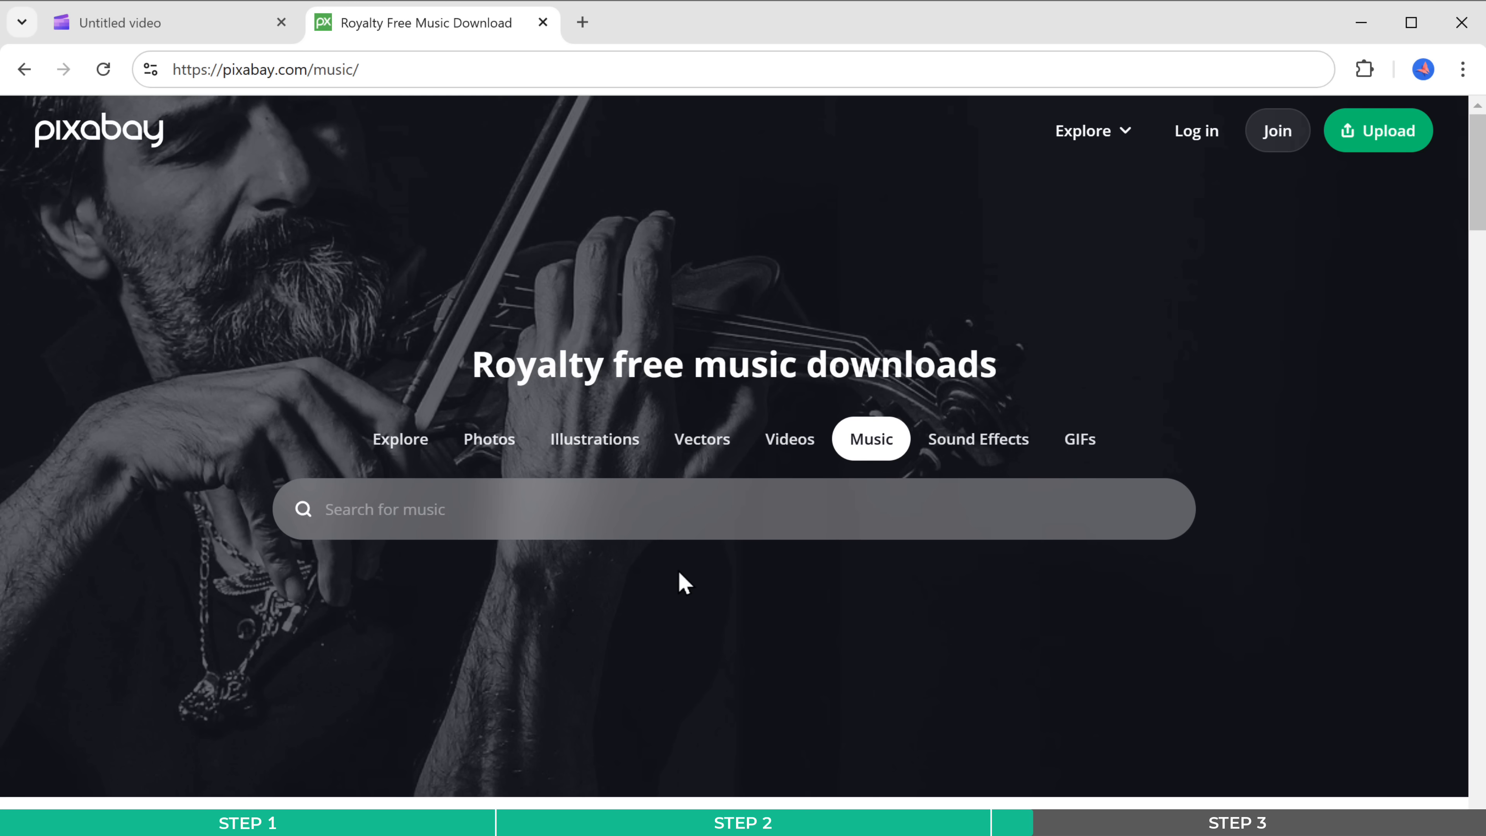
{"action": "type", "text": "Kids music"}
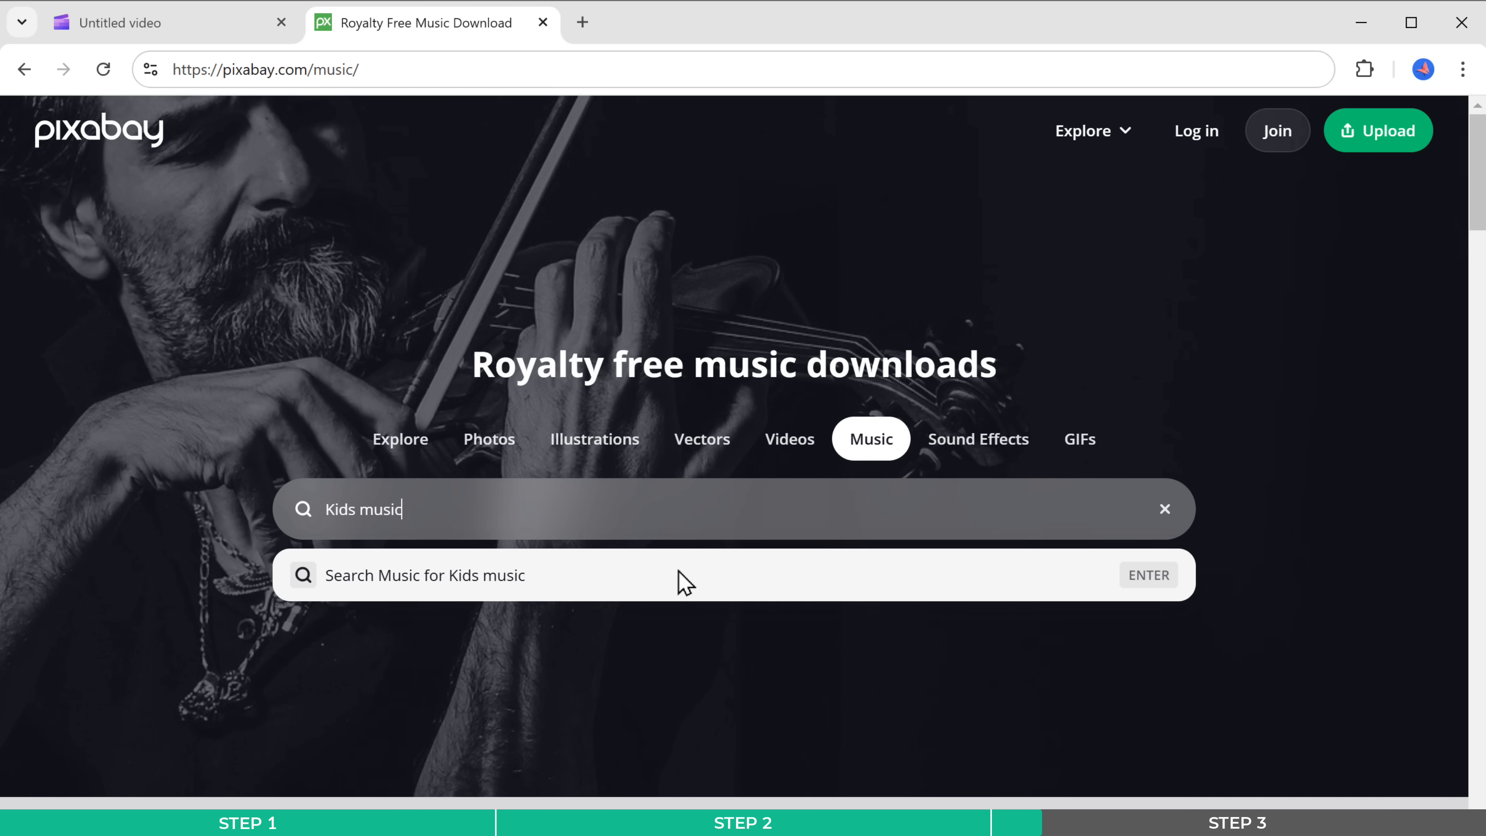
{"action": "left_click", "coordinate": [686, 577]}
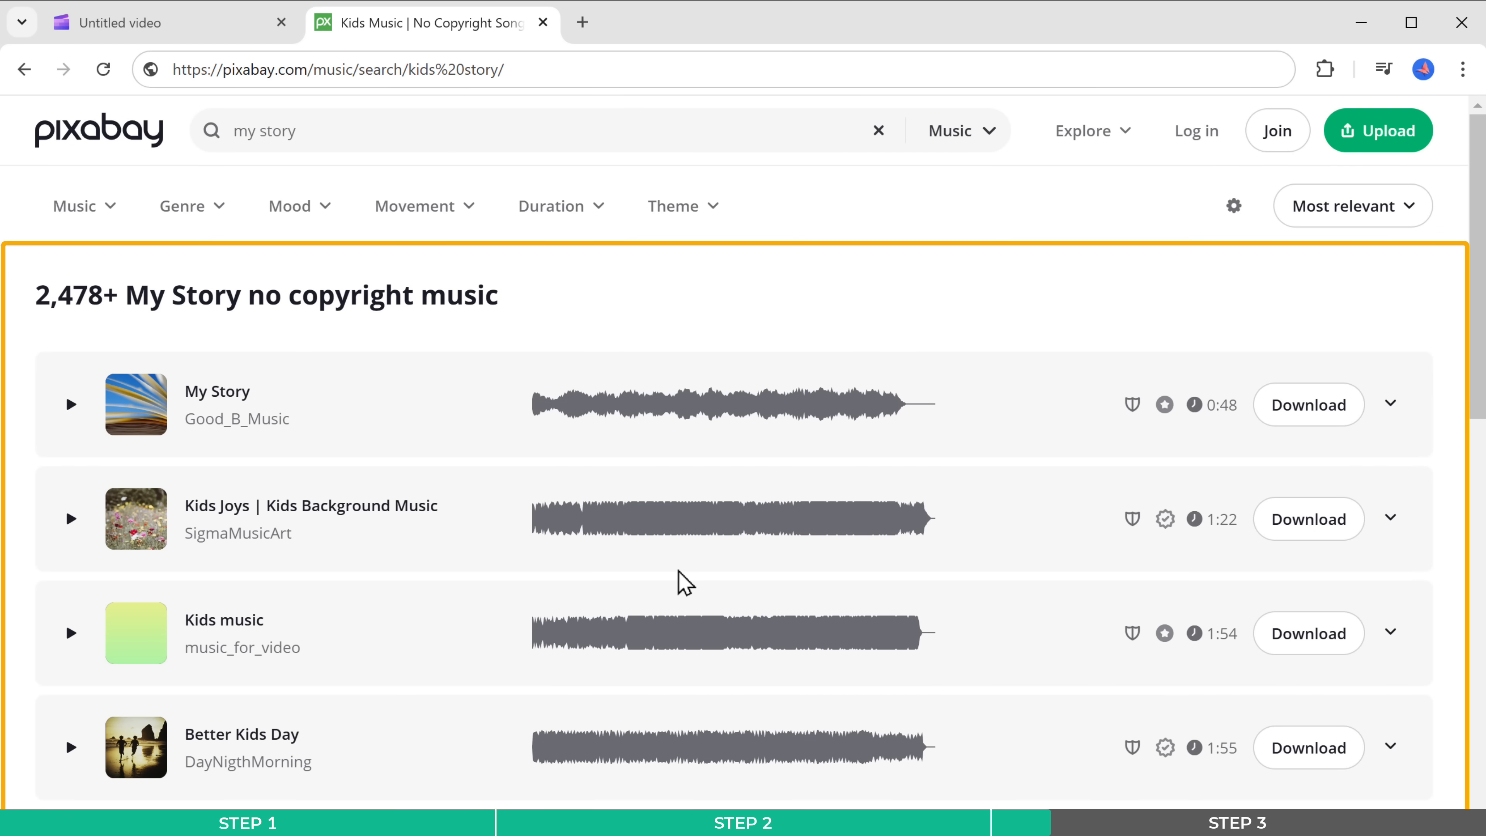
- Browse the music results, preview the track My Story by Good_B_Music, and download it
{"action": "scroll", "coordinate": [686, 583], "scroll_direction": "down", "scroll_amount": 7}
{"action": "scroll", "coordinate": [685, 582], "scroll_direction": "up", "scroll_amount": 6}
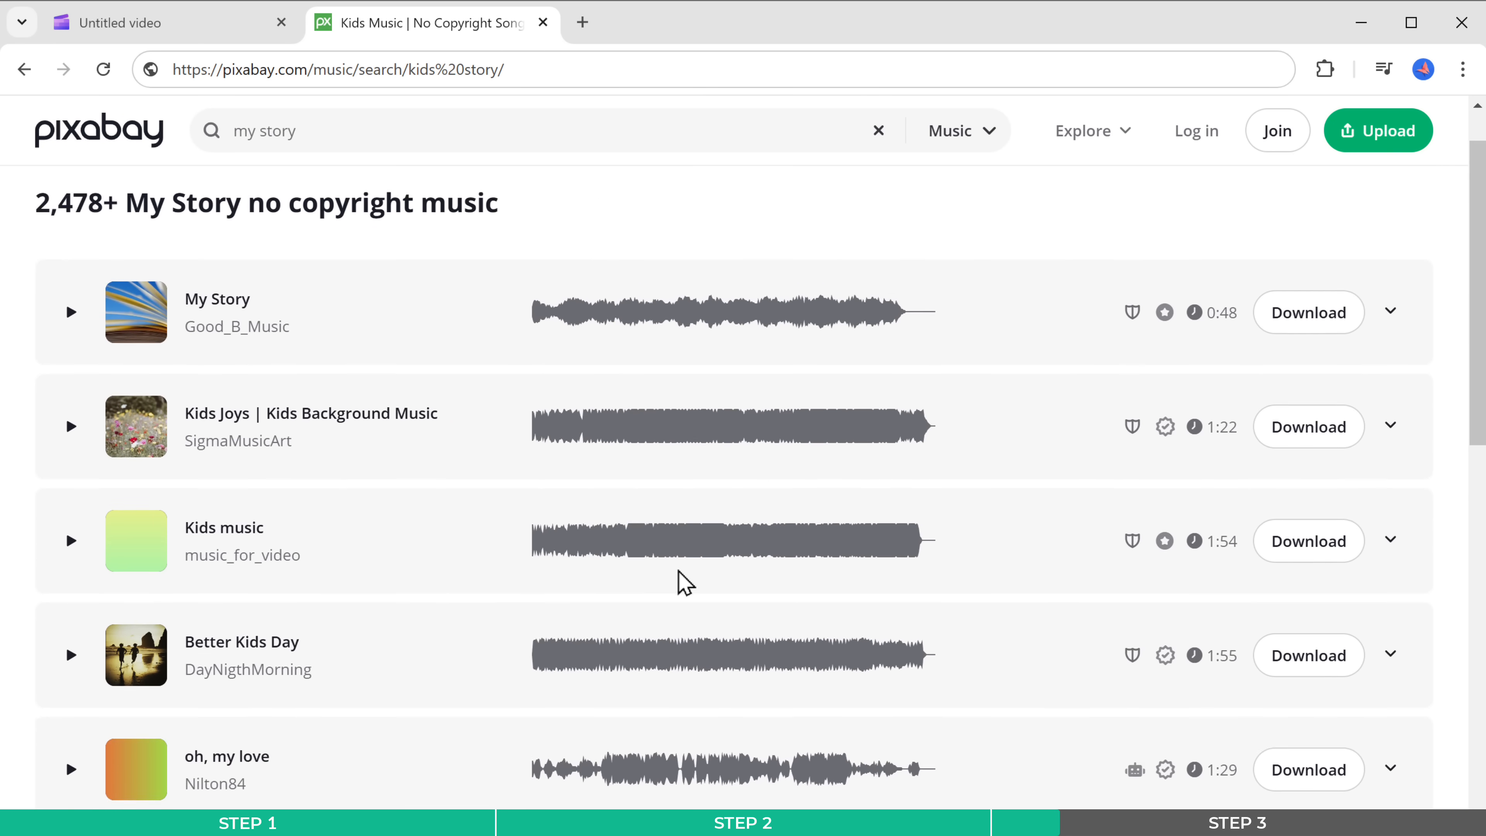
{"action": "scroll", "coordinate": [679, 580], "scroll_direction": "up", "scroll_amount": 2}
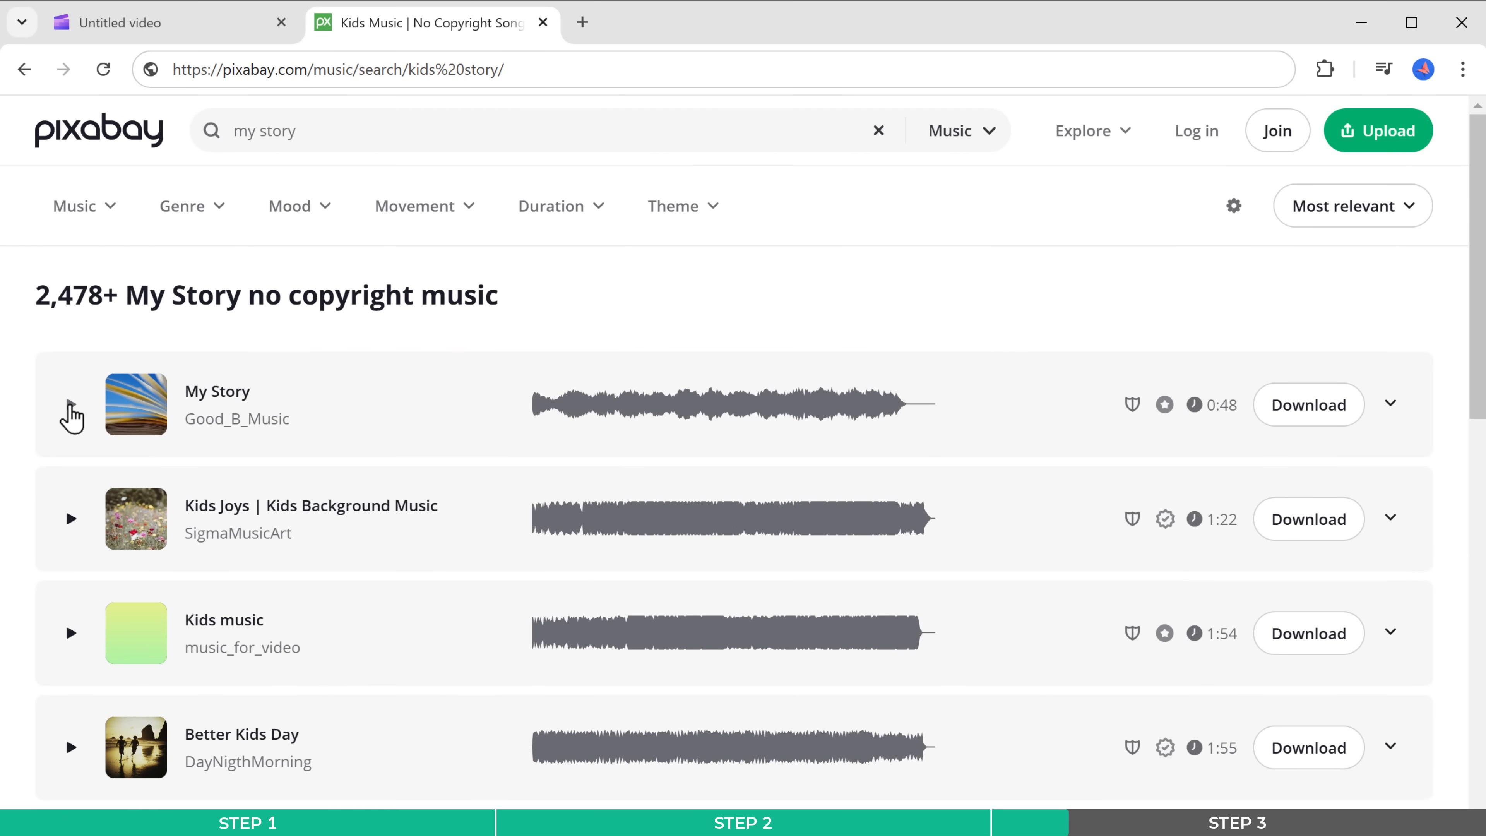
{"action": "left_click", "coordinate": [70, 404]}
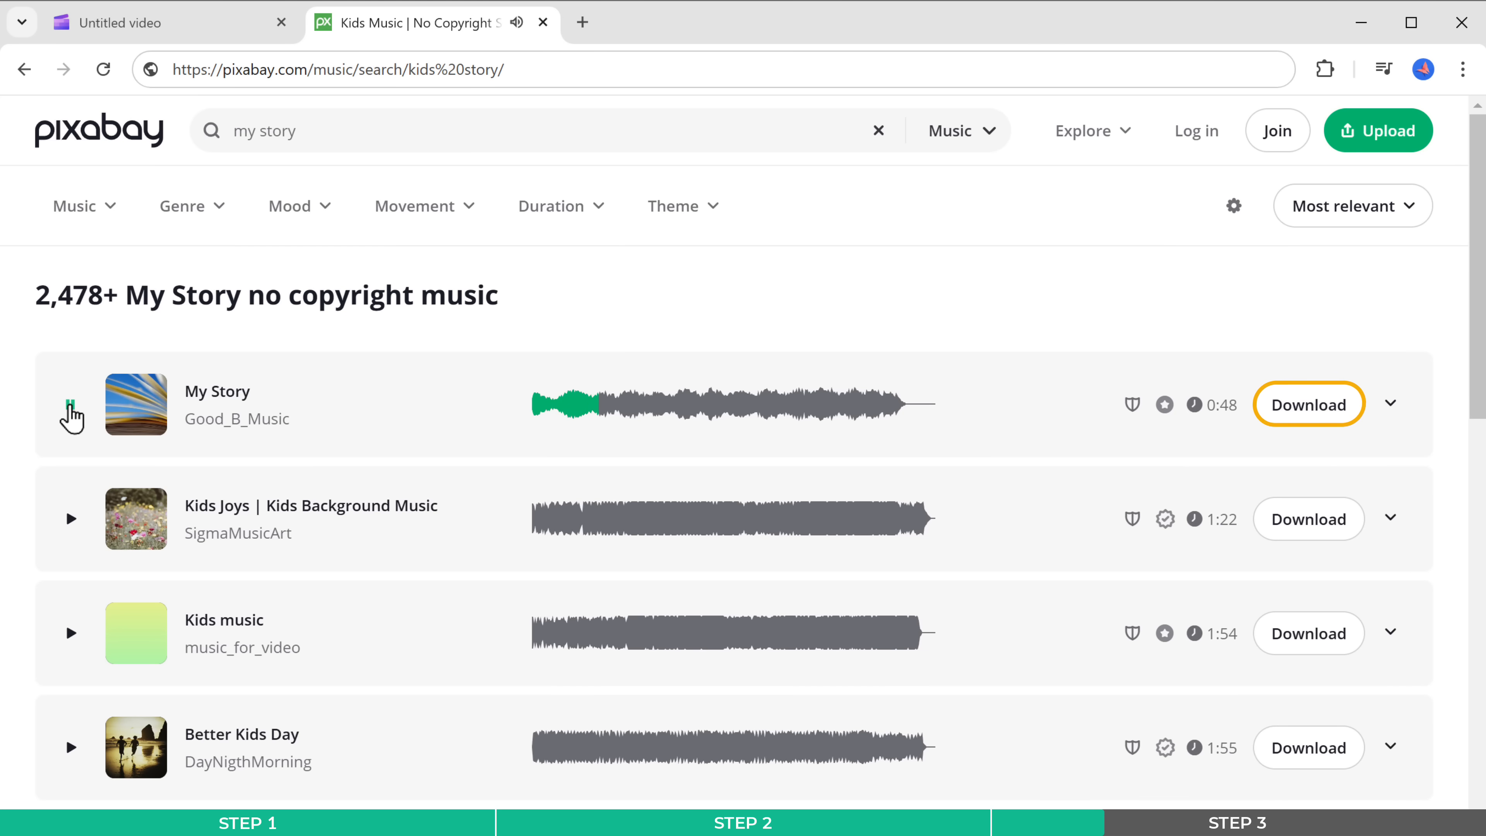
{"action": "left_click", "coordinate": [1295, 419]}
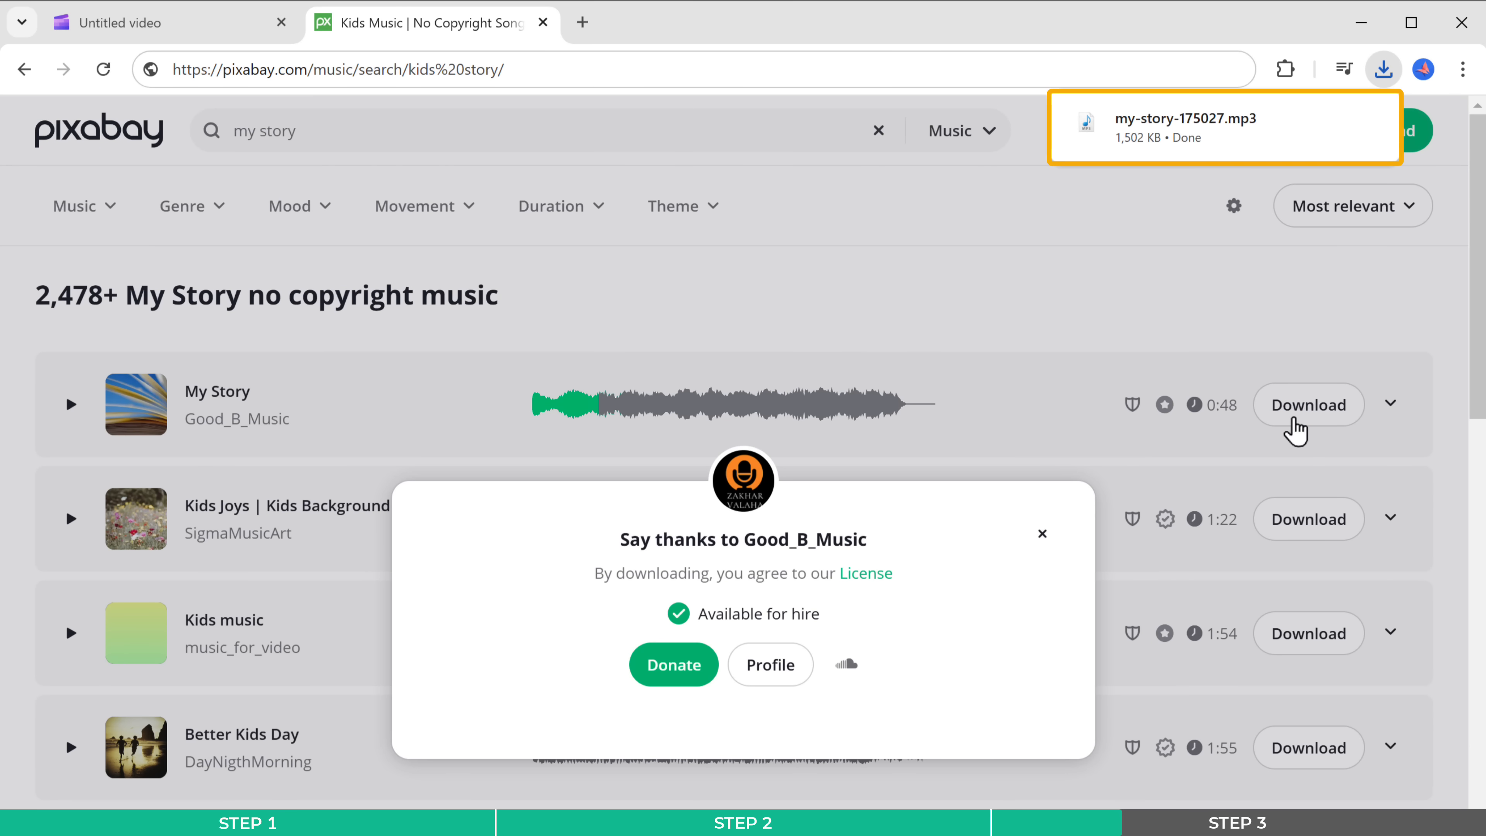
- Return to Clipchamp, import the my-story music file, and place it beneath the voiceovers along the whole video
{"action": "left_click", "coordinate": [135, 24]}
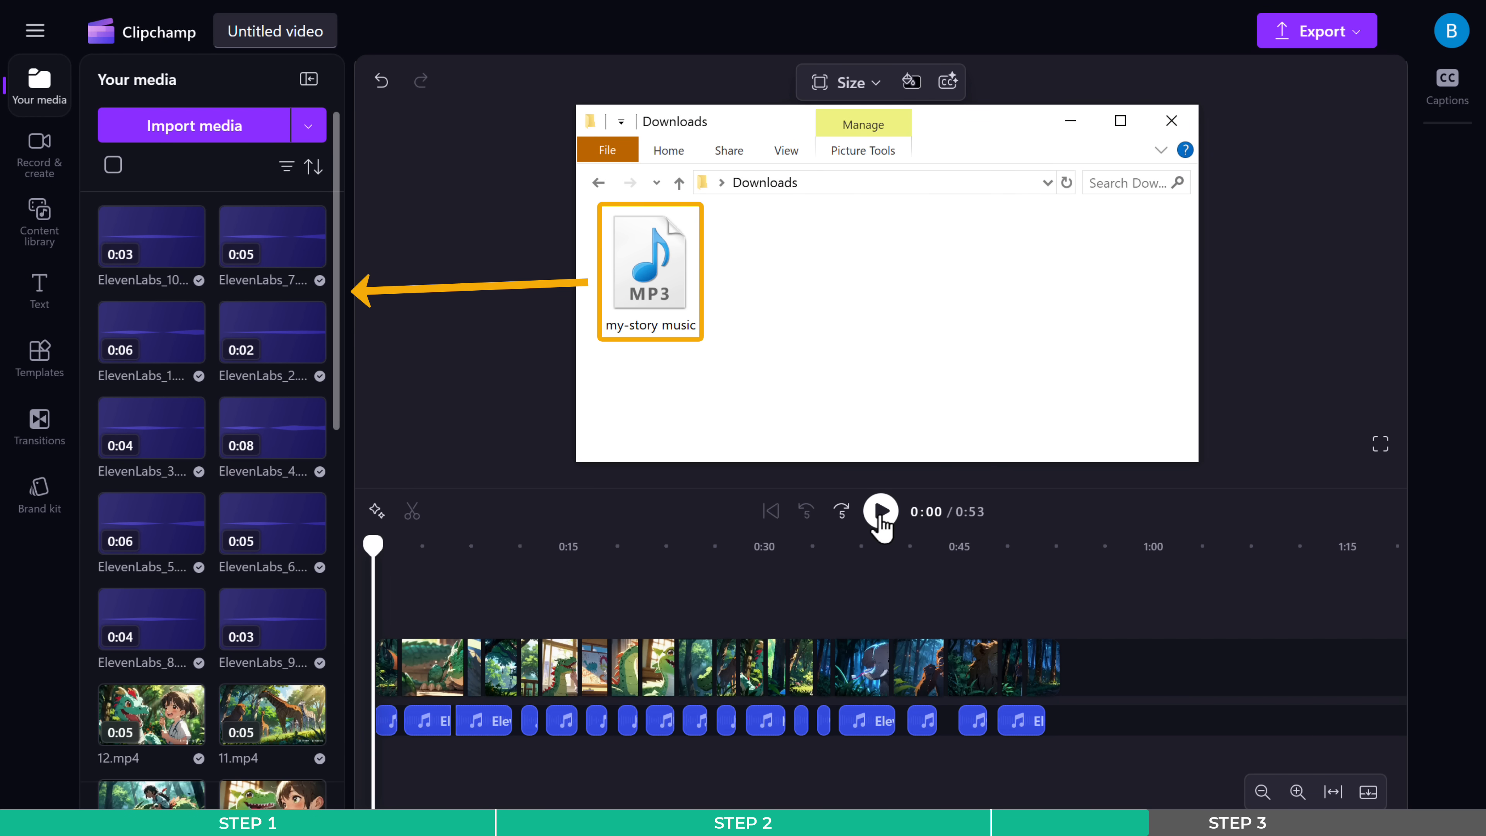
{"action": "left_click_drag", "start_coordinate": [654, 275], "coordinate": [215, 293]}
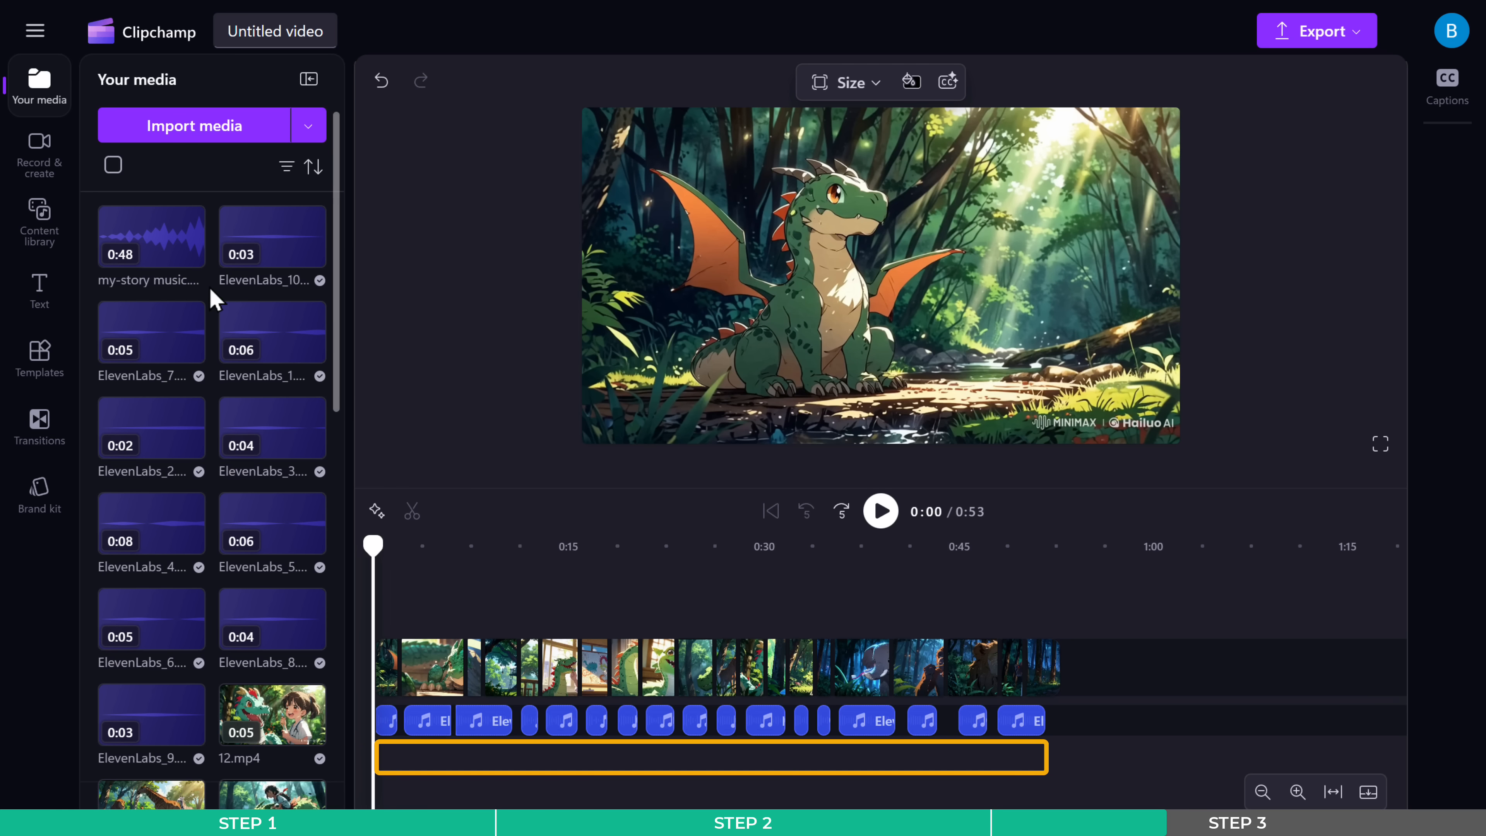
{"action": "mouse_move", "coordinate": [156, 255]}
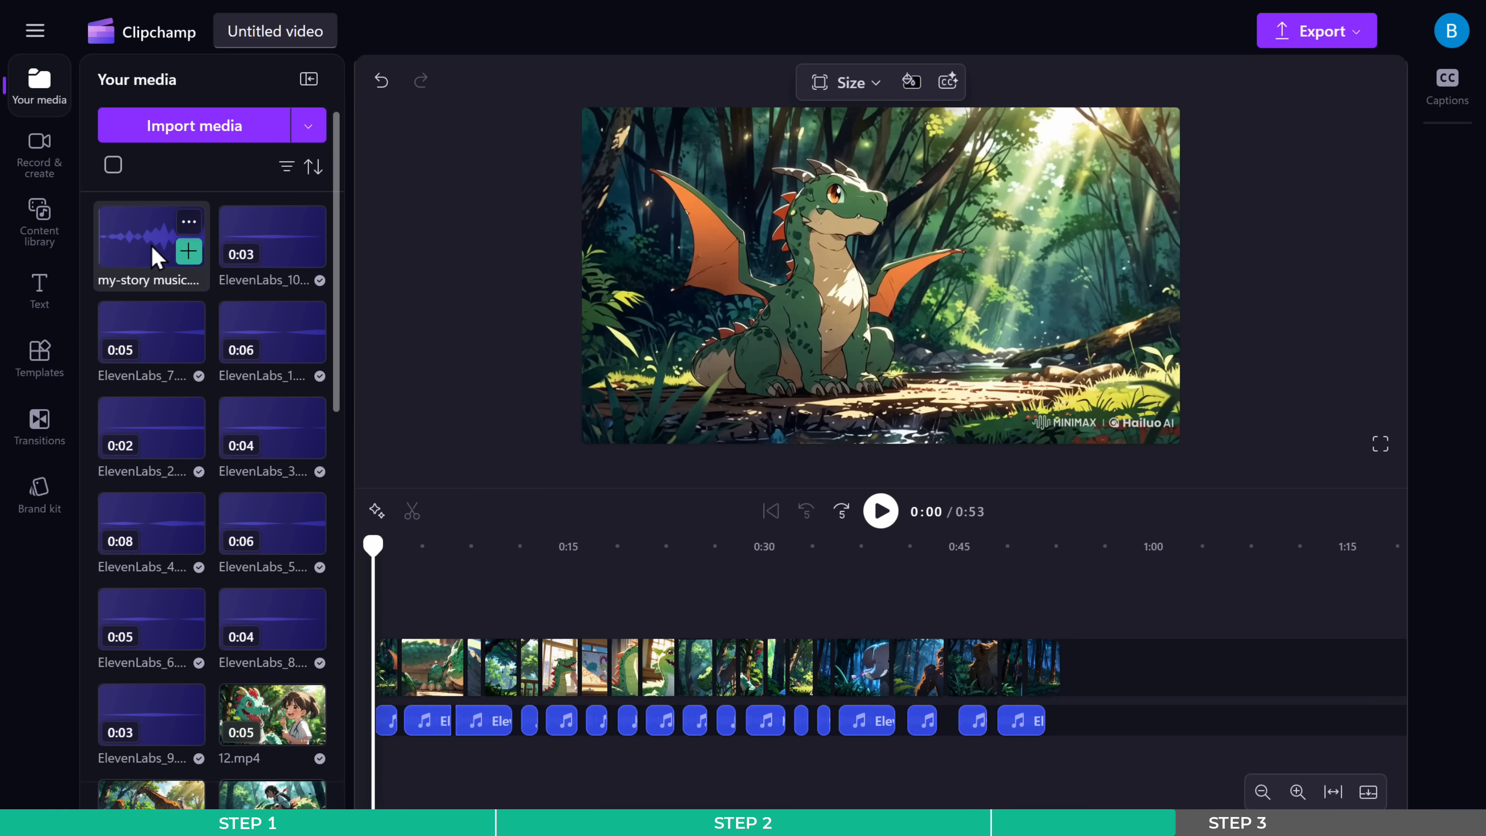
{"action": "left_click_drag", "start_coordinate": [156, 256], "coordinate": [594, 743]}
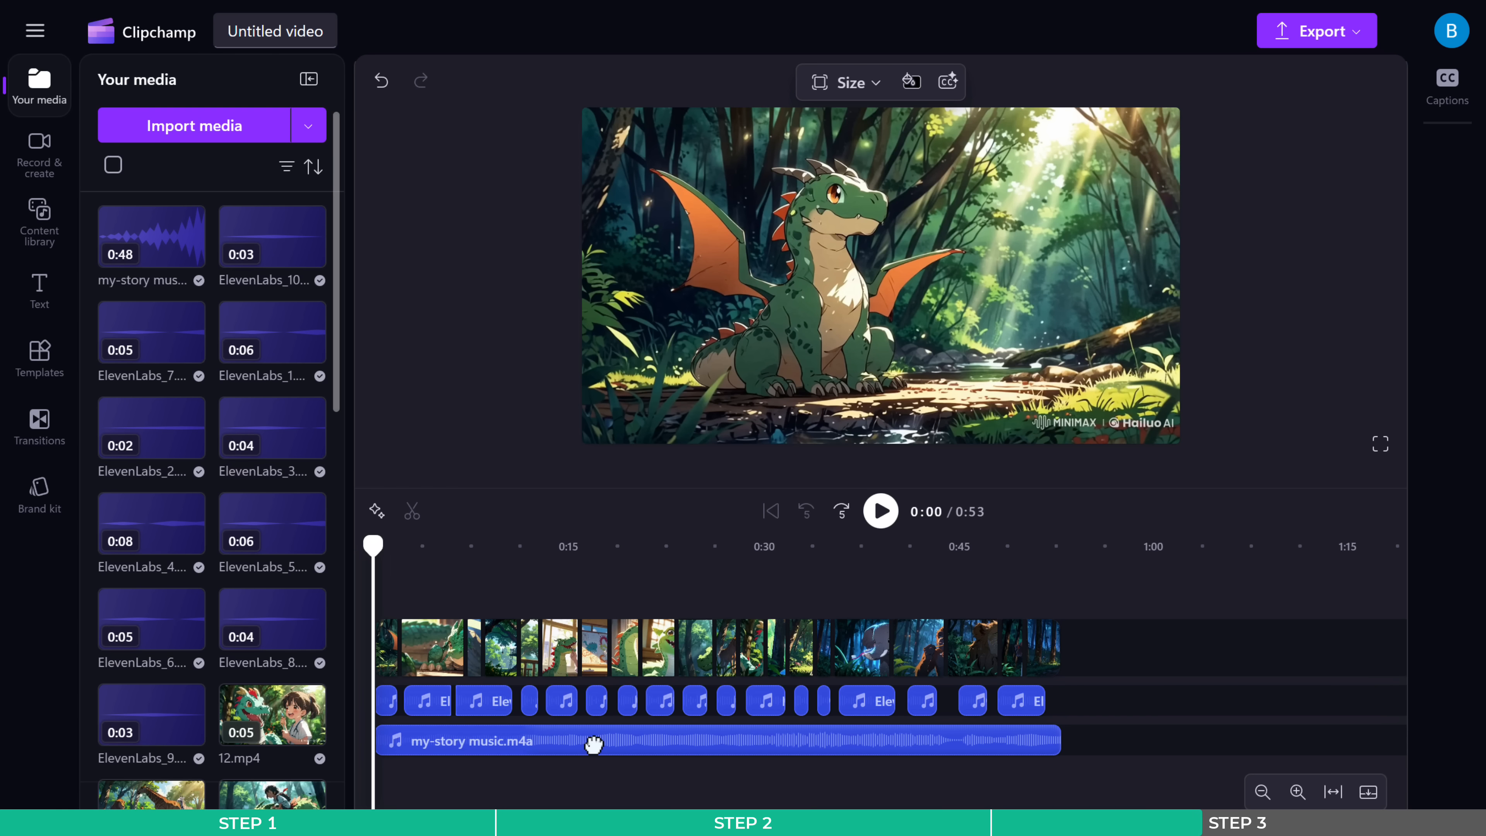
- Lower the volume of the my-story background music and play back the full video
{"action": "left_click", "coordinate": [593, 744]}
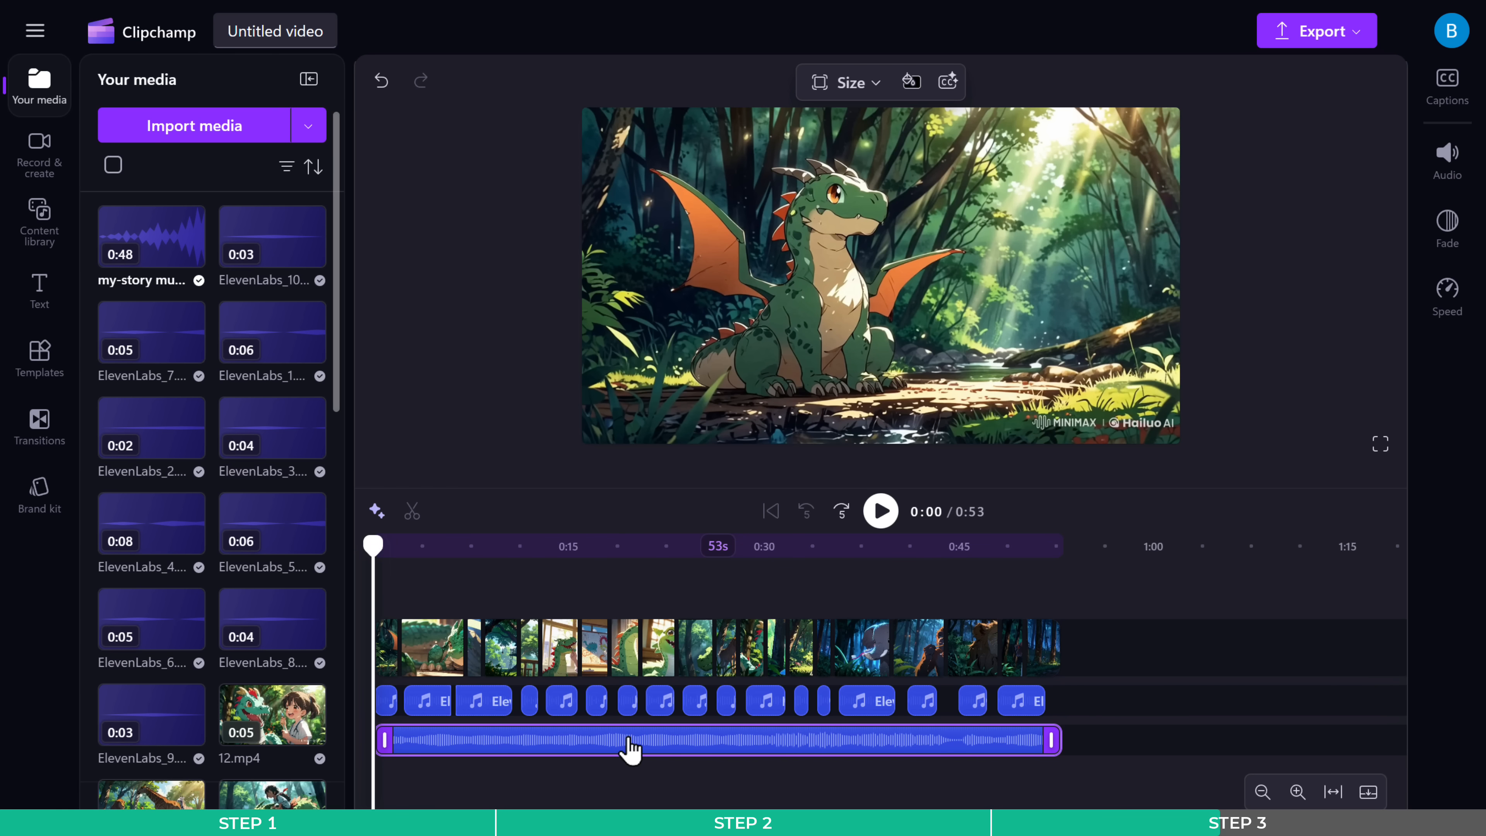
{"action": "left_click", "coordinate": [1448, 184]}
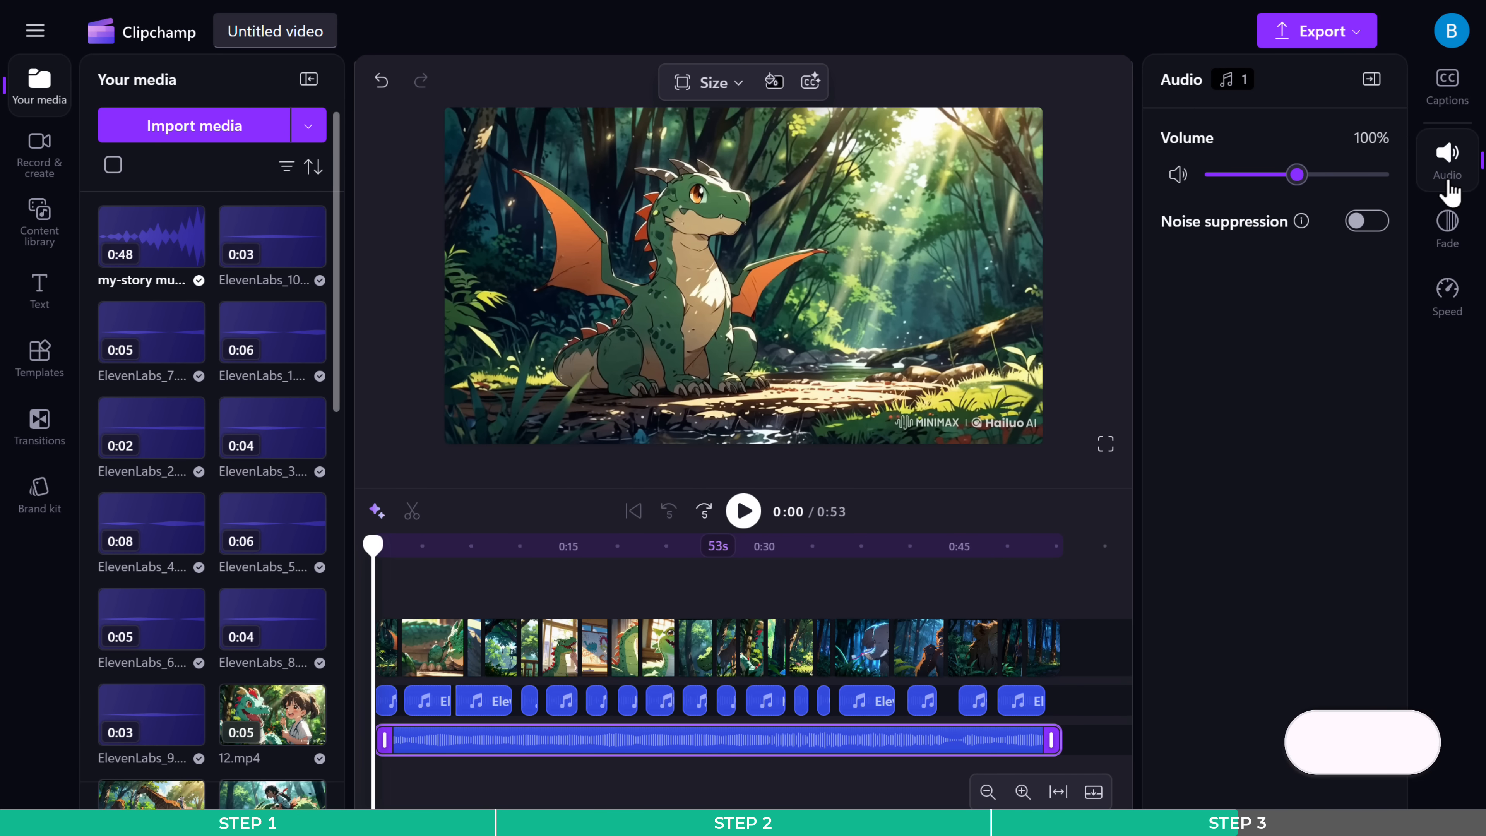
{"action": "left_click_drag", "start_coordinate": [1298, 175], "coordinate": [1252, 176]}
{"action": "left_click", "coordinate": [1449, 185]}
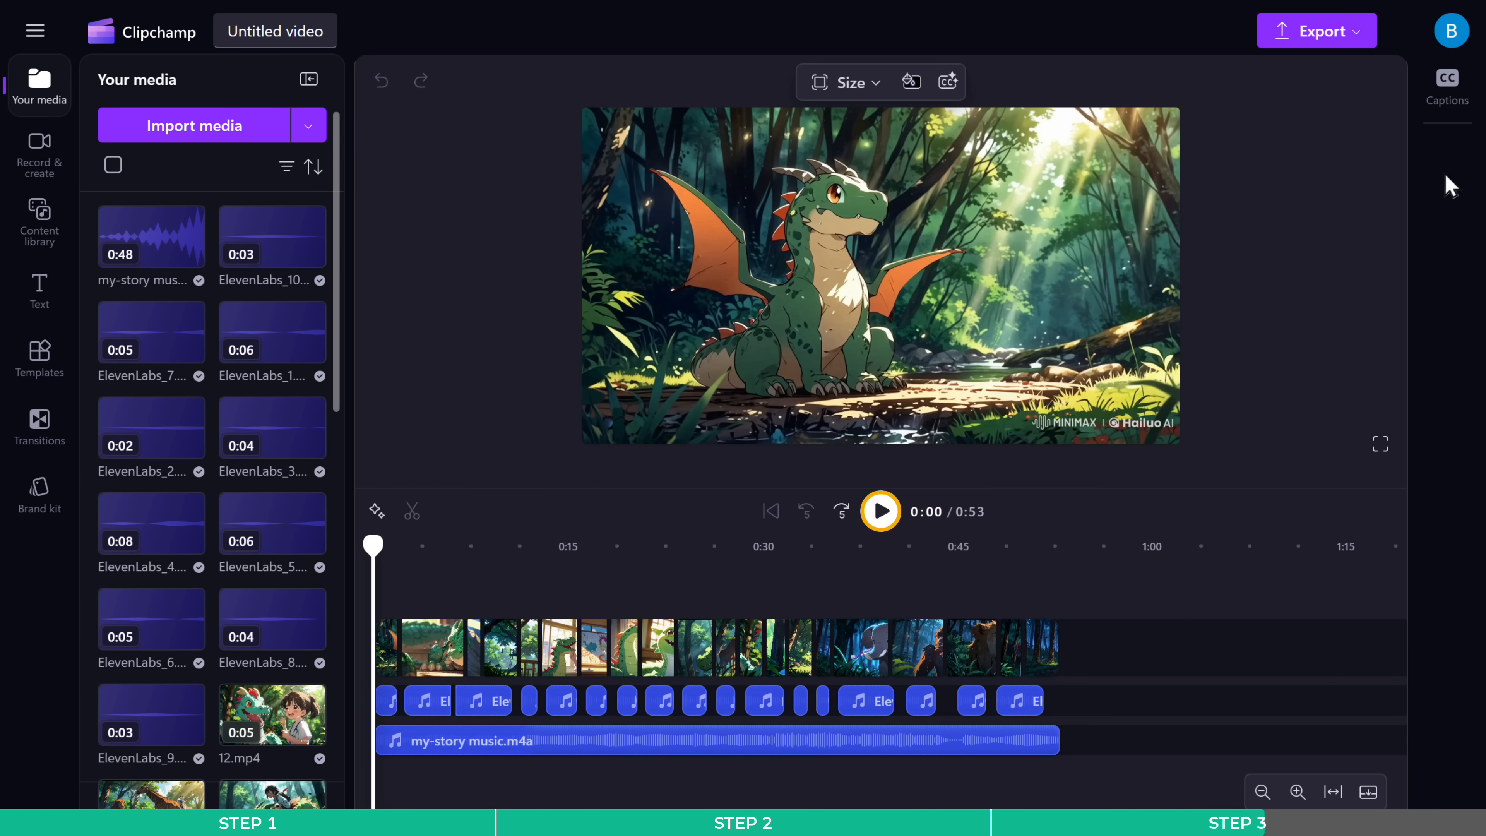
{"action": "left_click", "coordinate": [879, 517]}
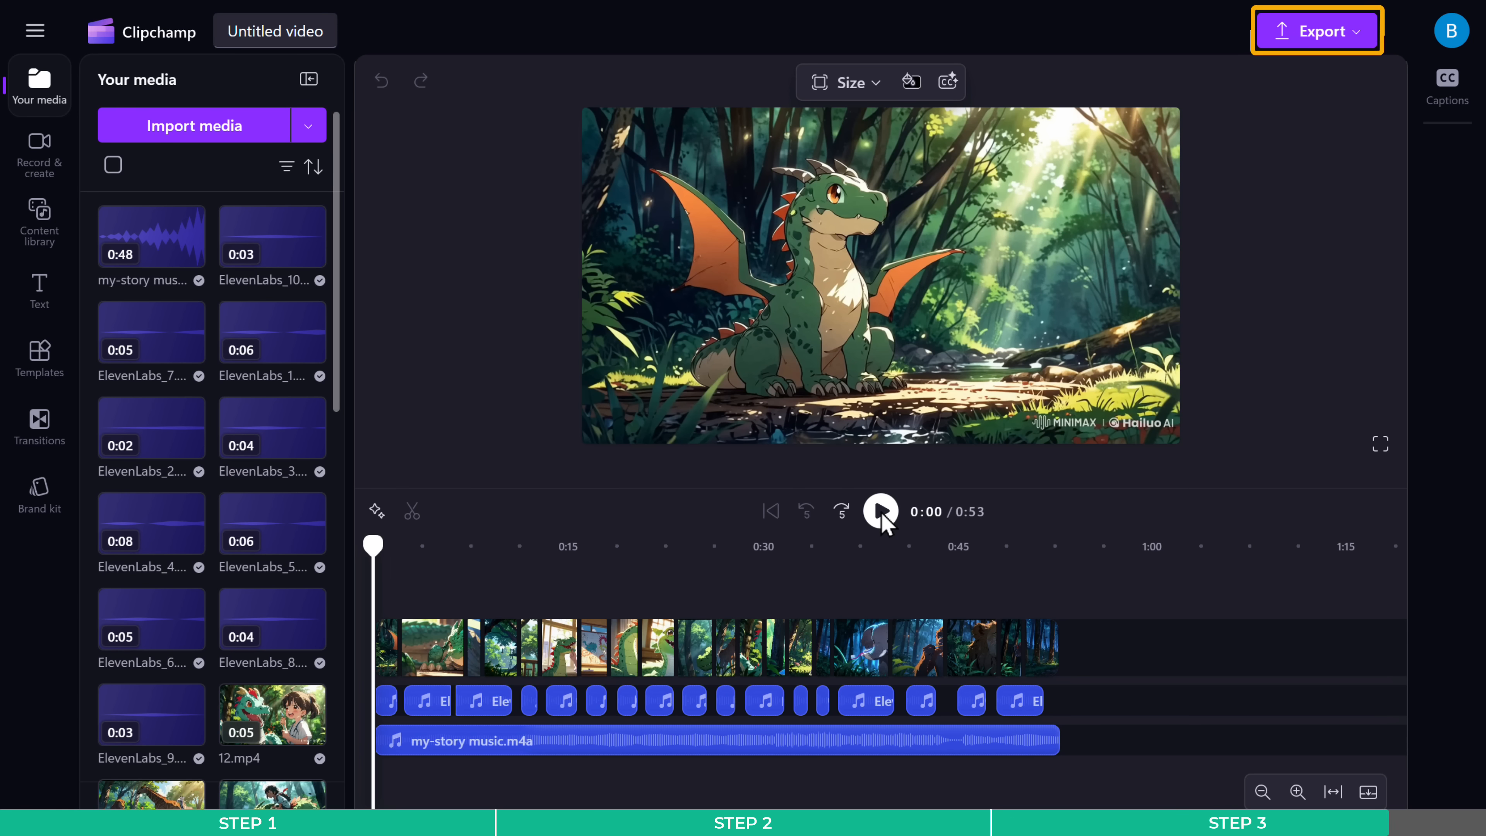
- Export the video in 1080p quality and rename it 2D Animation
{"action": "left_click", "coordinate": [1355, 33]}
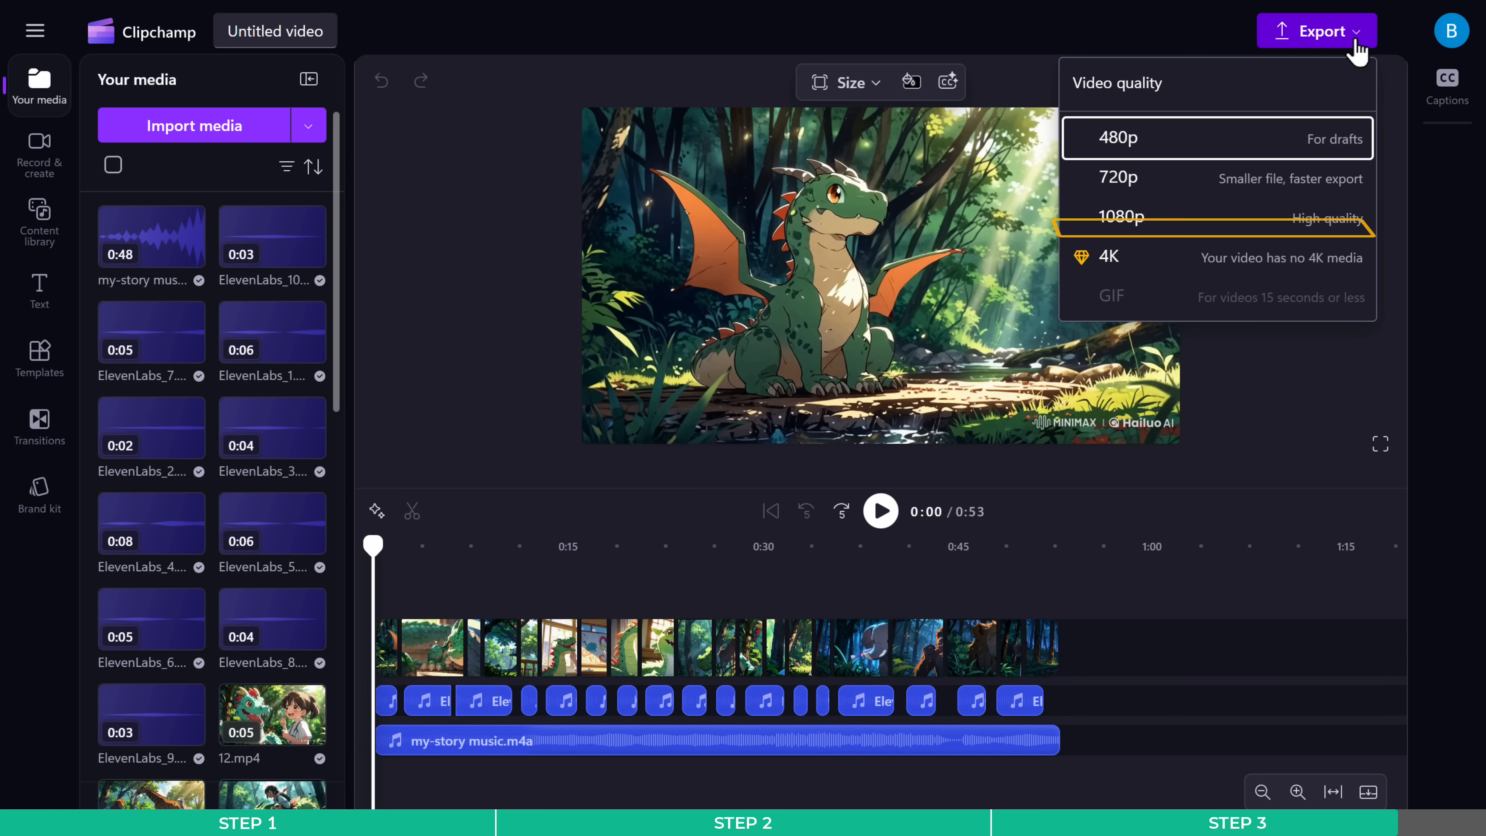
{"action": "left_click", "coordinate": [1129, 219]}
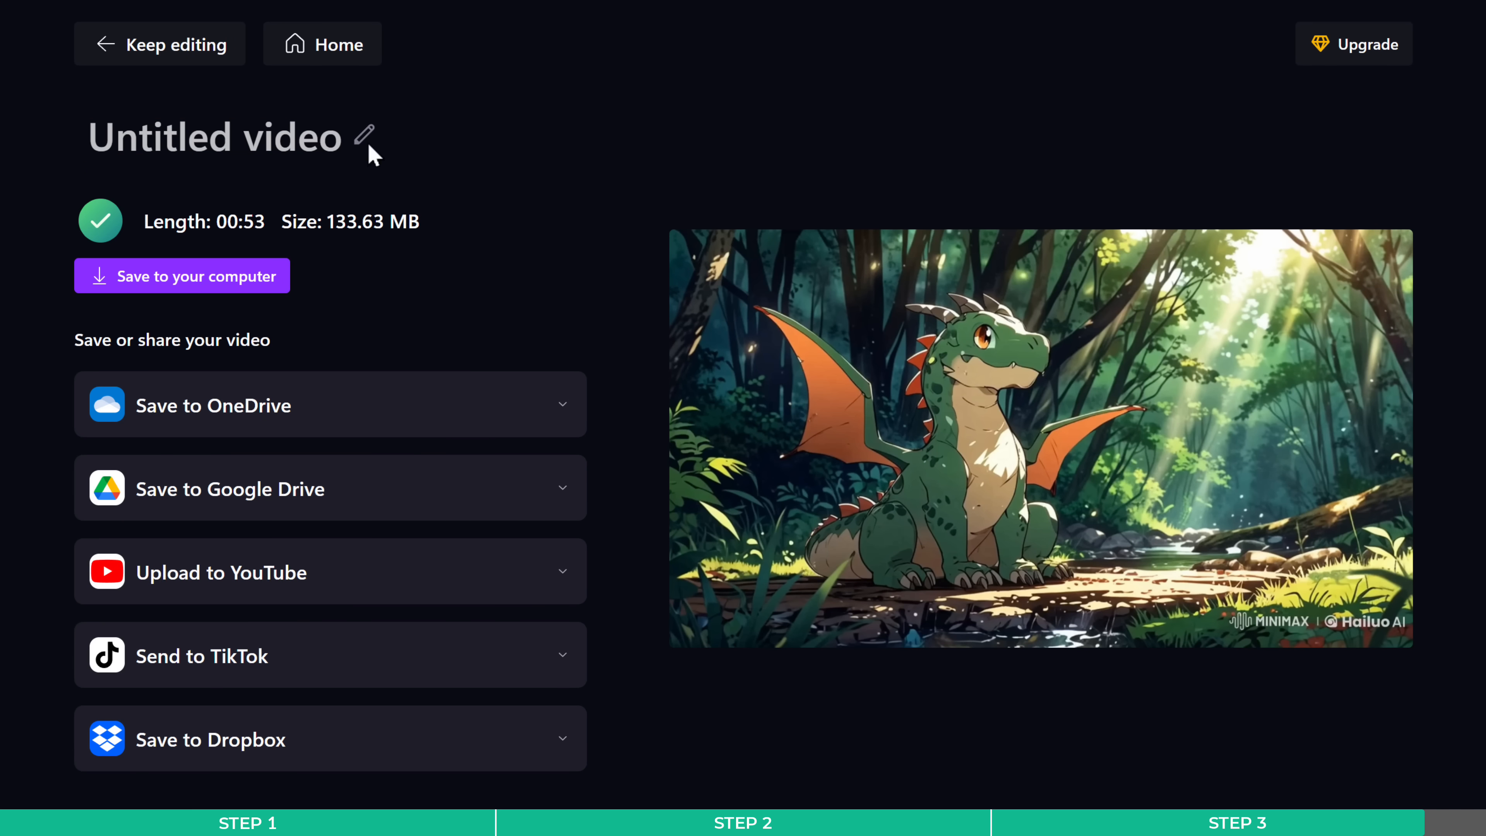
{"action": "left_click", "coordinate": [342, 138]}
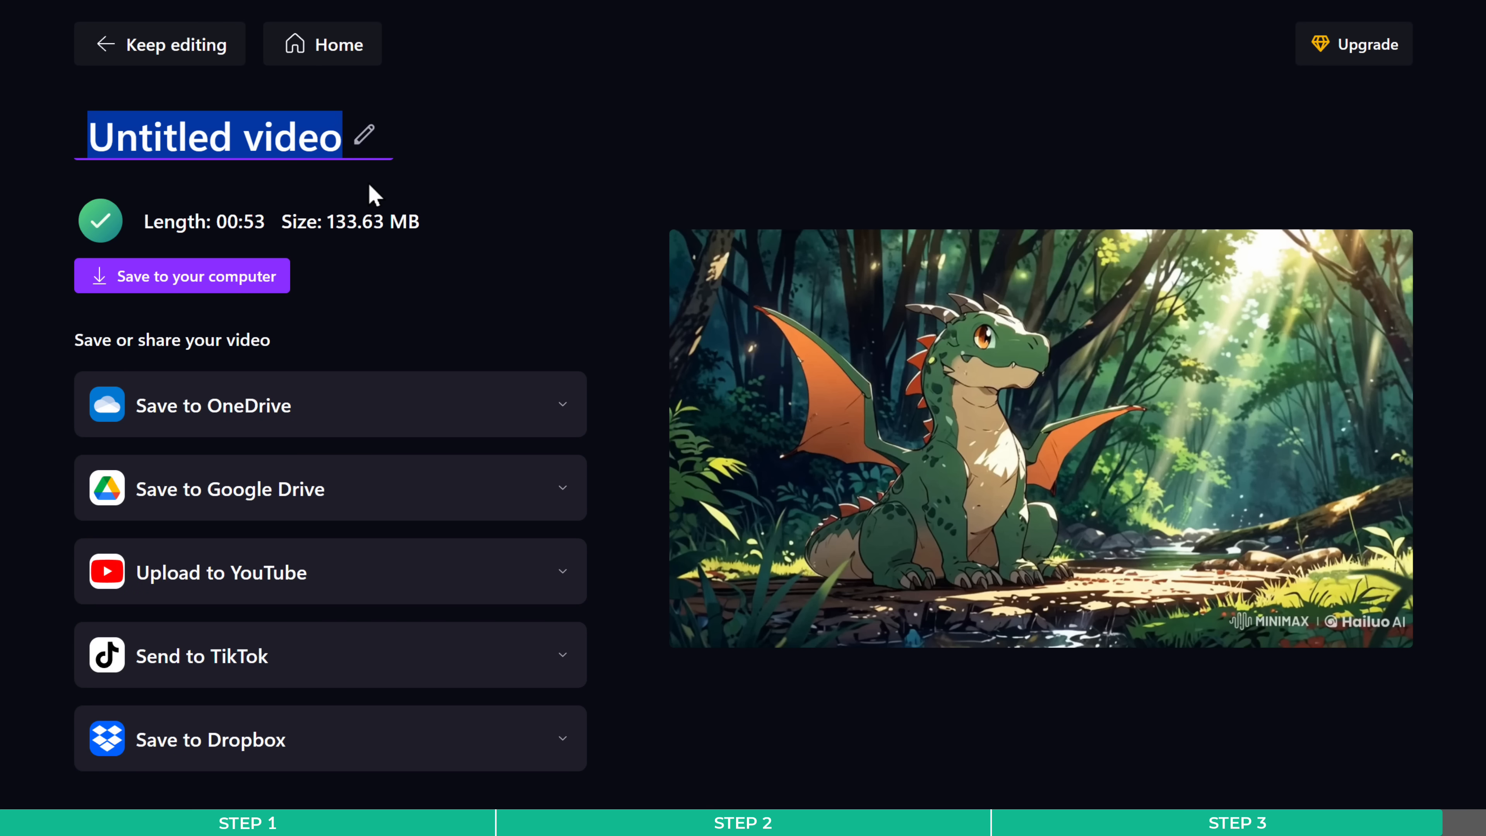
{"action": "type", "text": "2D Animation"}
{"action": "key", "text": "Return"}
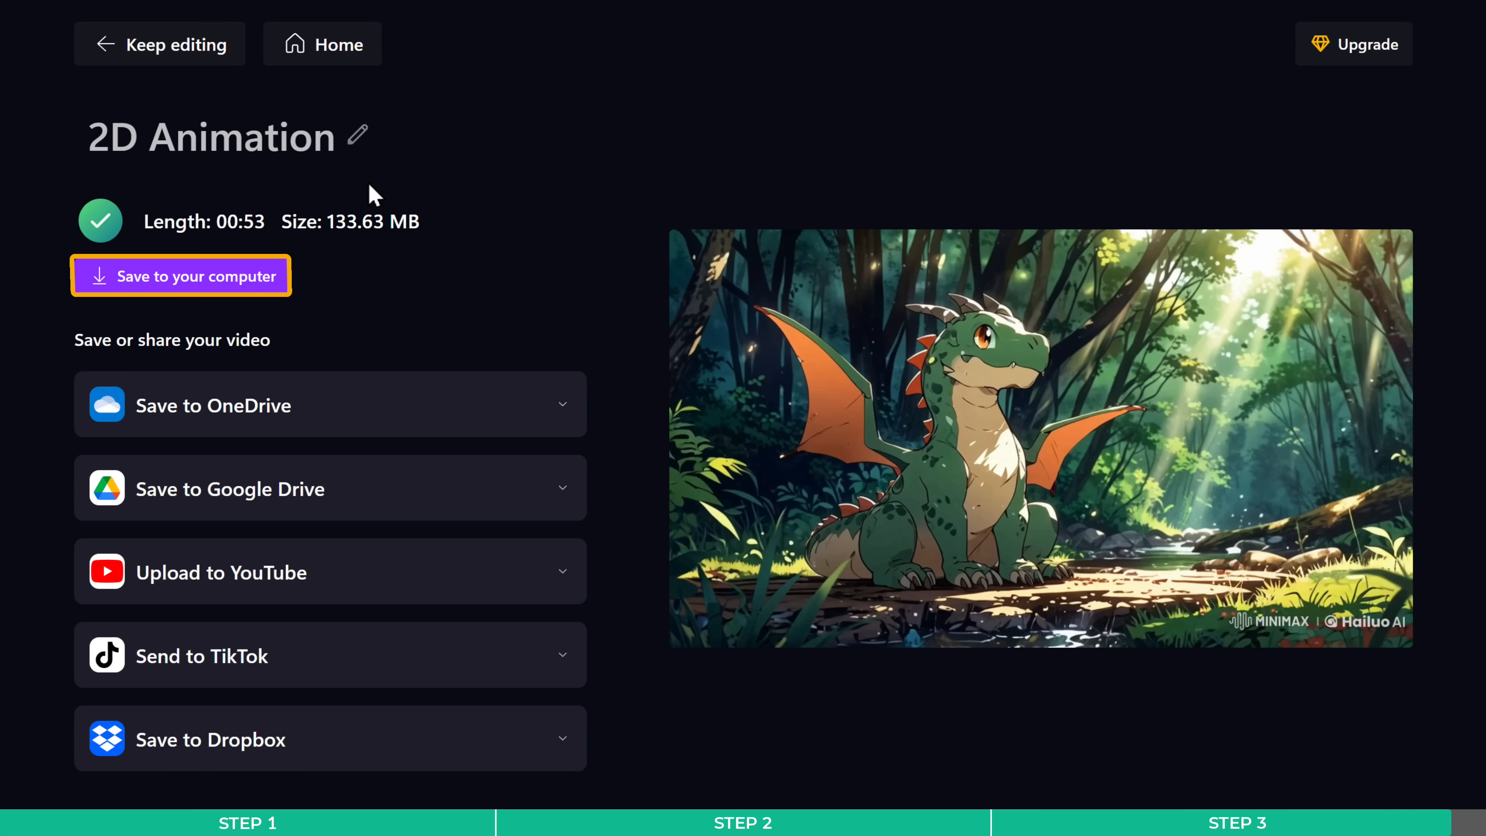
- Save the exported video to the computer and open the downloaded MP4 for playback
{"action": "left_click", "coordinate": [196, 287]}
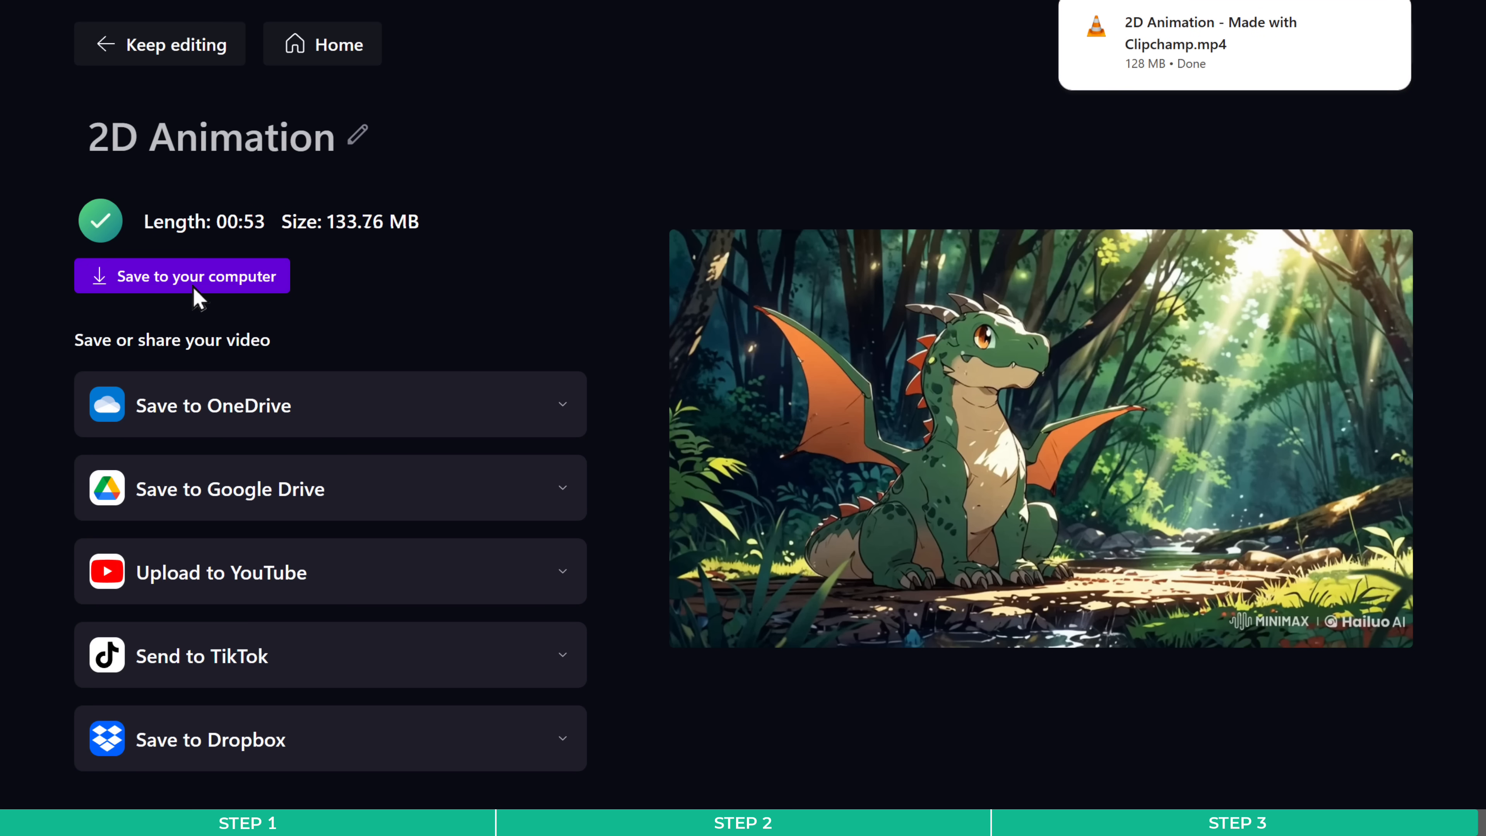
{"action": "left_click", "coordinate": [1247, 47]}
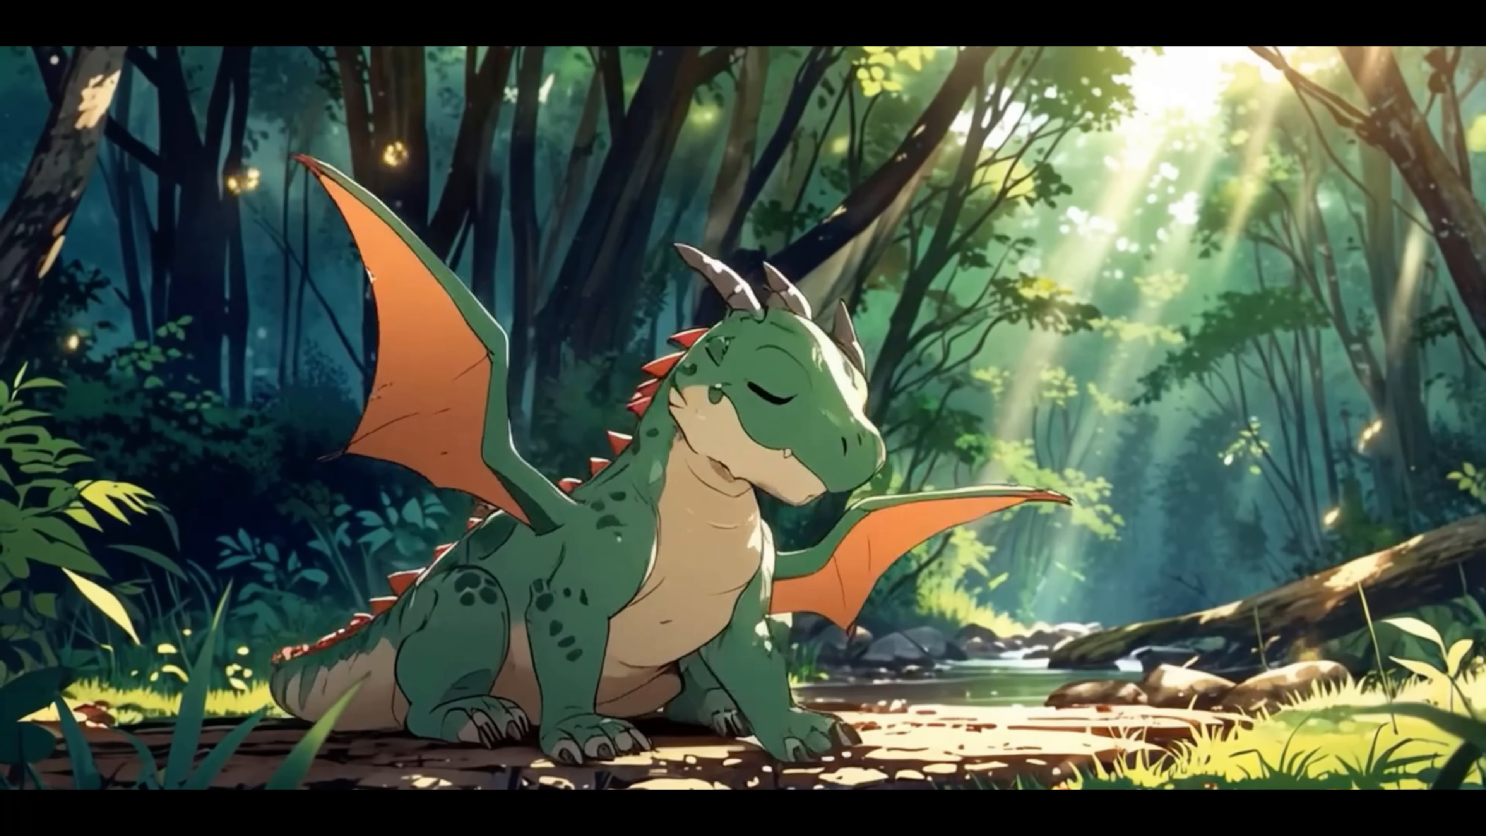